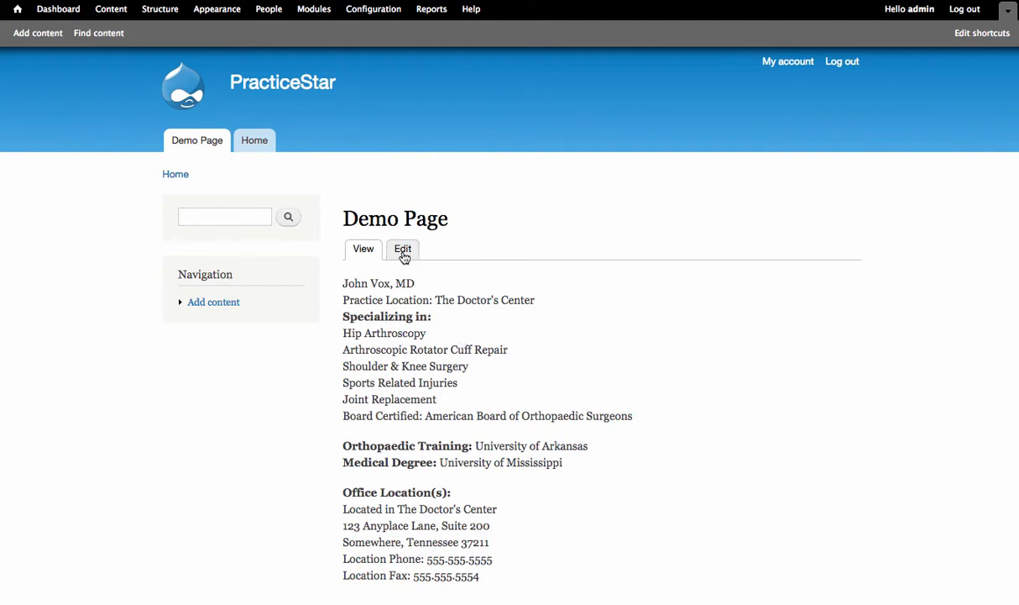
Open the Demo Page for editing and examine its body markup, available text formats and the HTML tags allowed by Filtered HTML
left_click(403, 250)
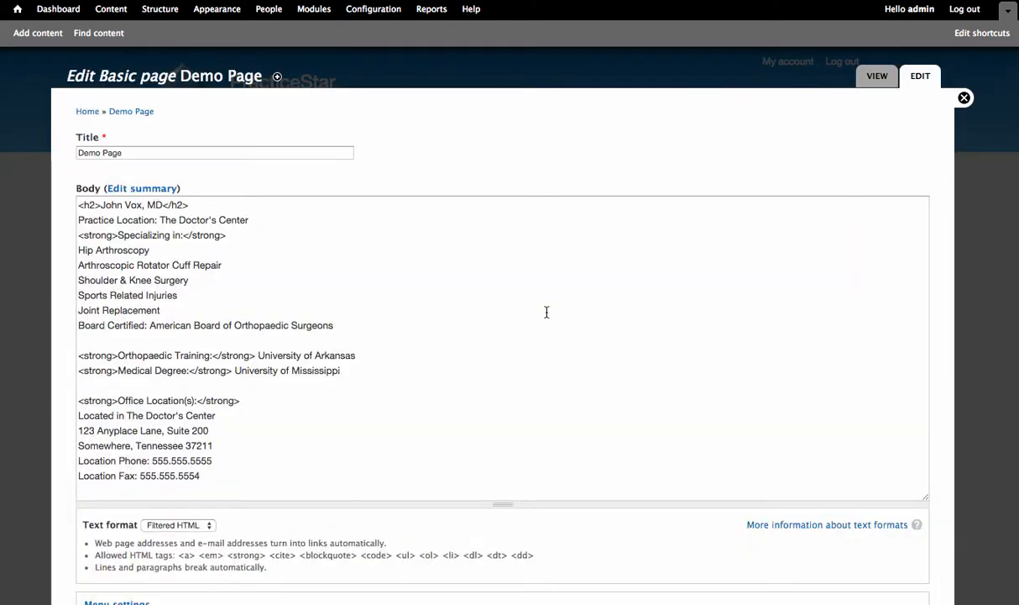
scroll(569, 250, "down", 5)
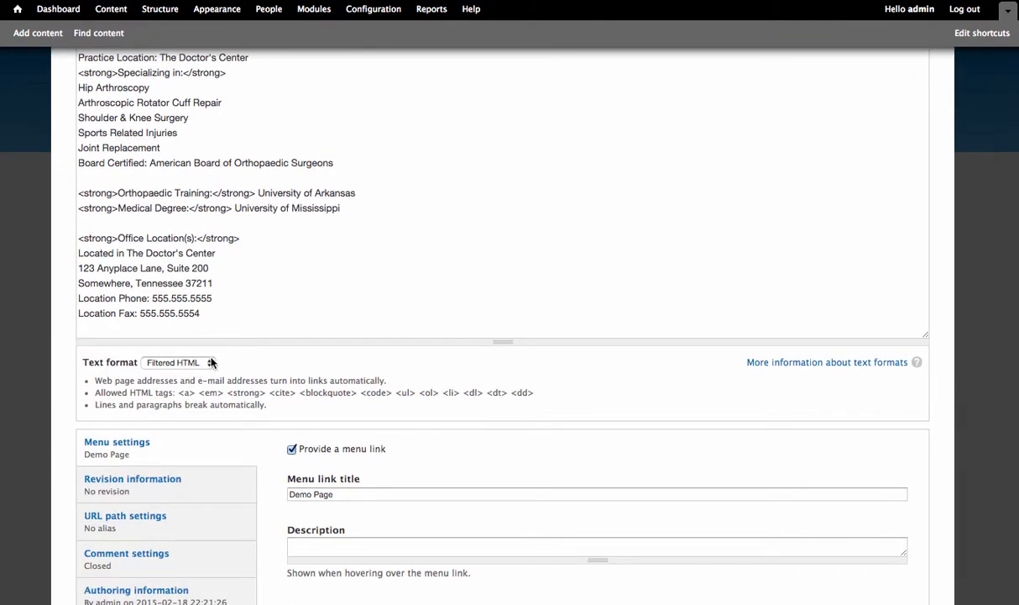
scroll(307, 362, "down", 1)
scroll(160, 406, "up", 1)
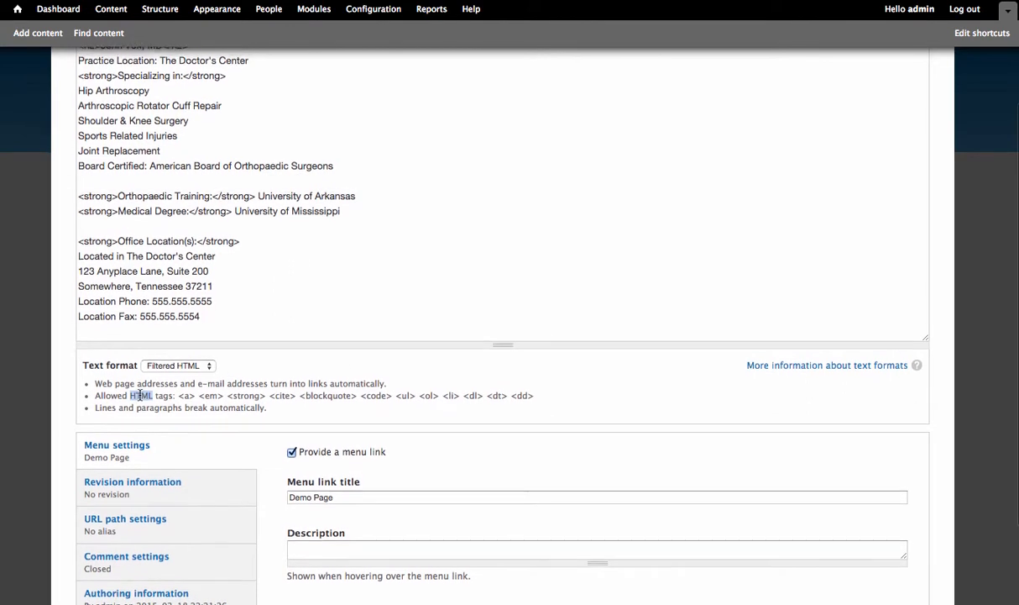
left_click_drag(131, 396, 516, 395)
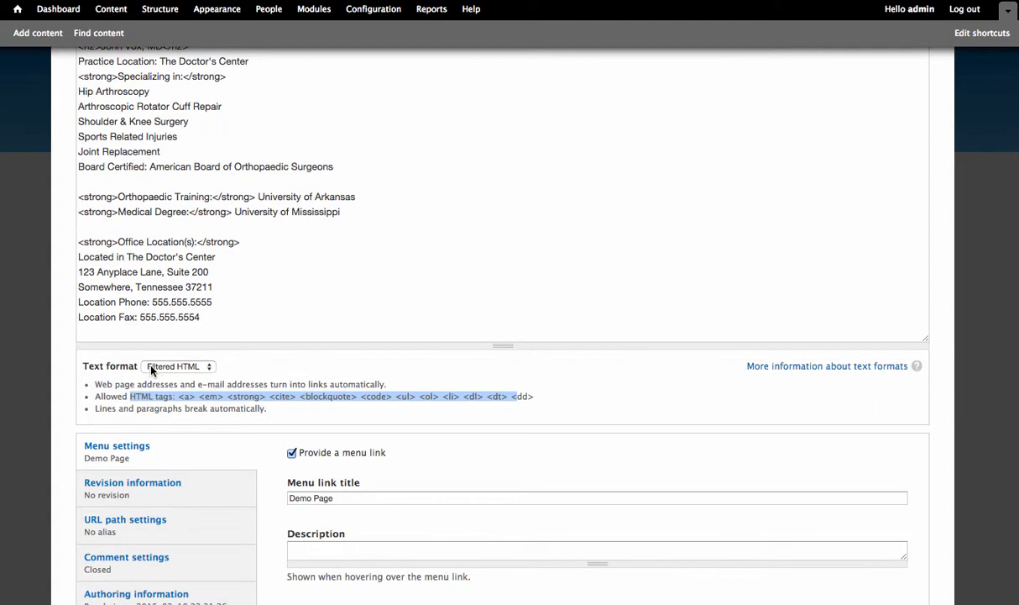
left_click(152, 368)
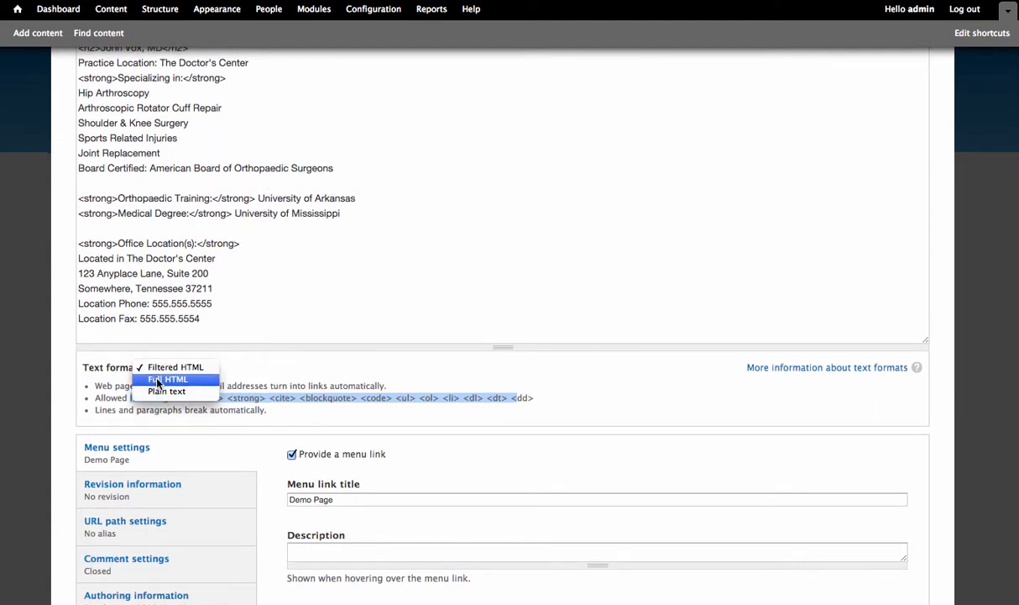
left_click(434, 386)
scroll(434, 386, "down", 1)
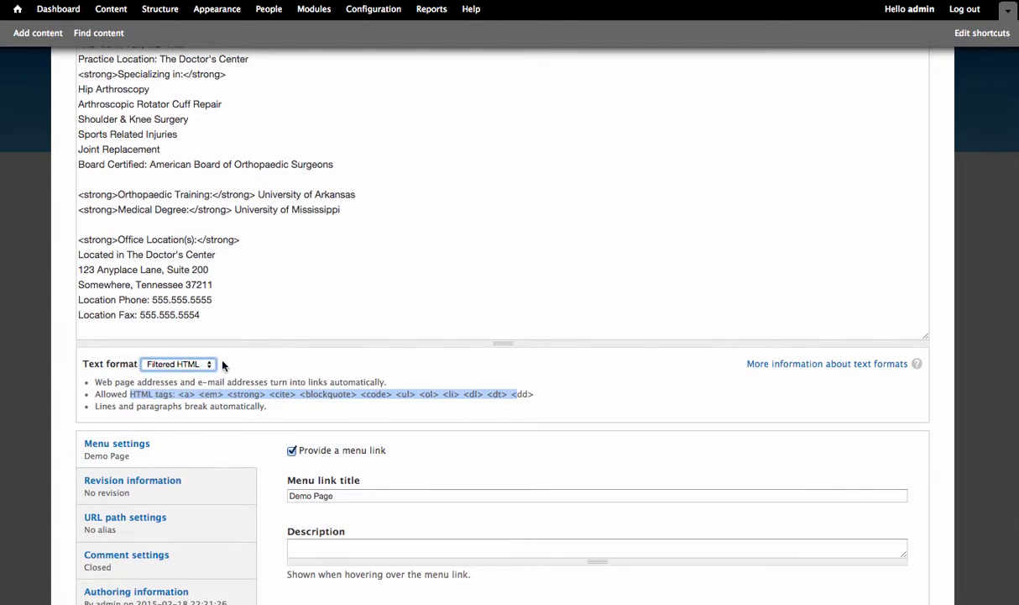
scroll(210, 366, "down", 1)
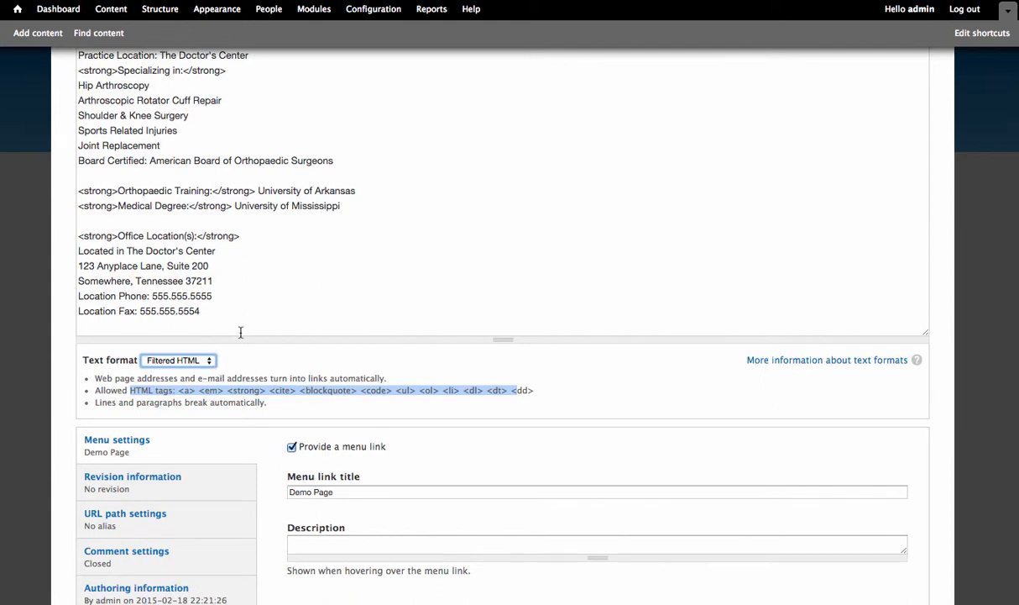
scroll(235, 310, "down", 1)
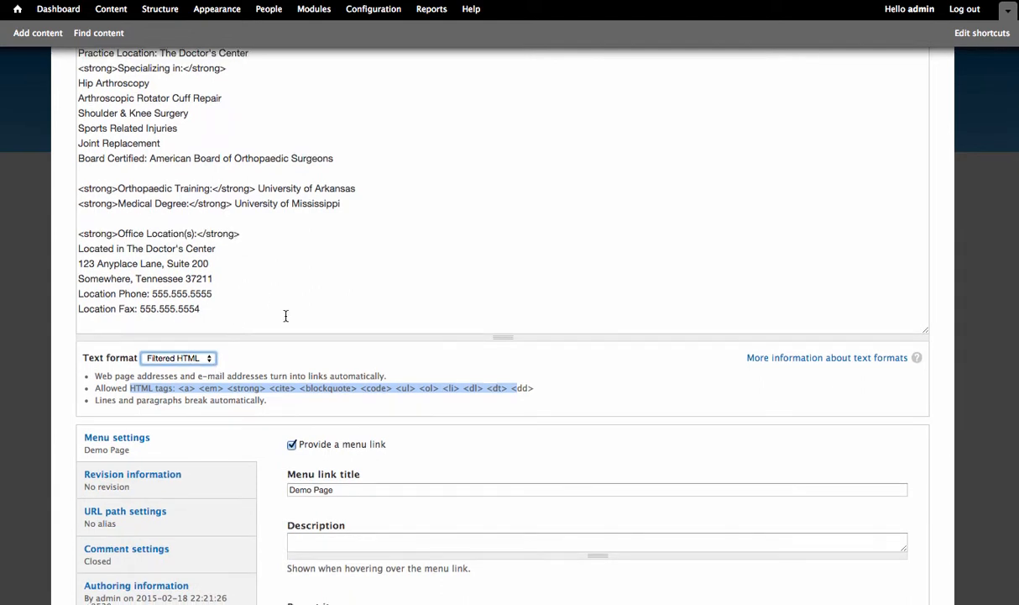
scroll(286, 316, "up", 5)
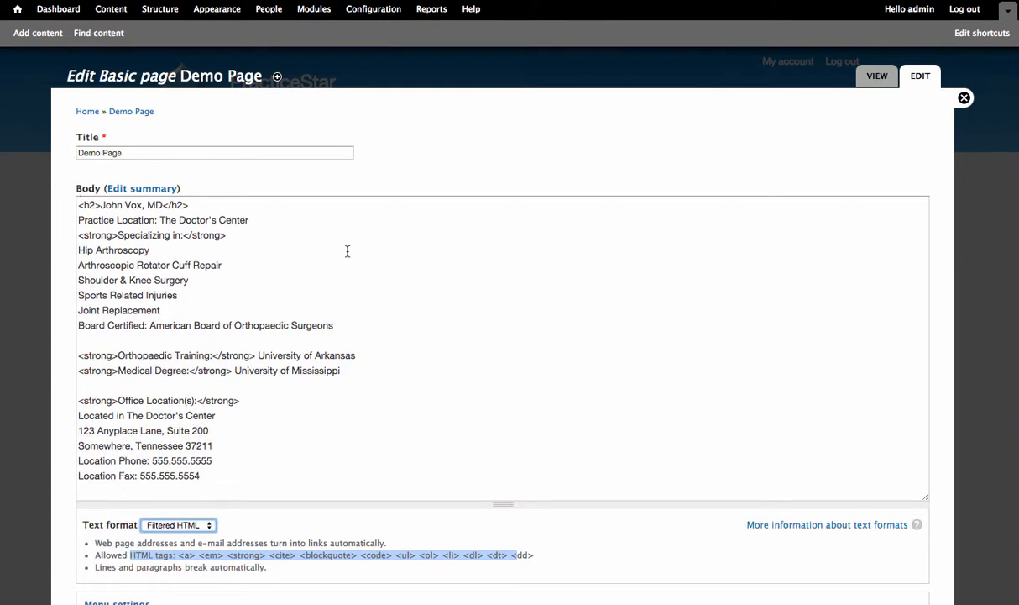
scroll(347, 251, "down", 2)
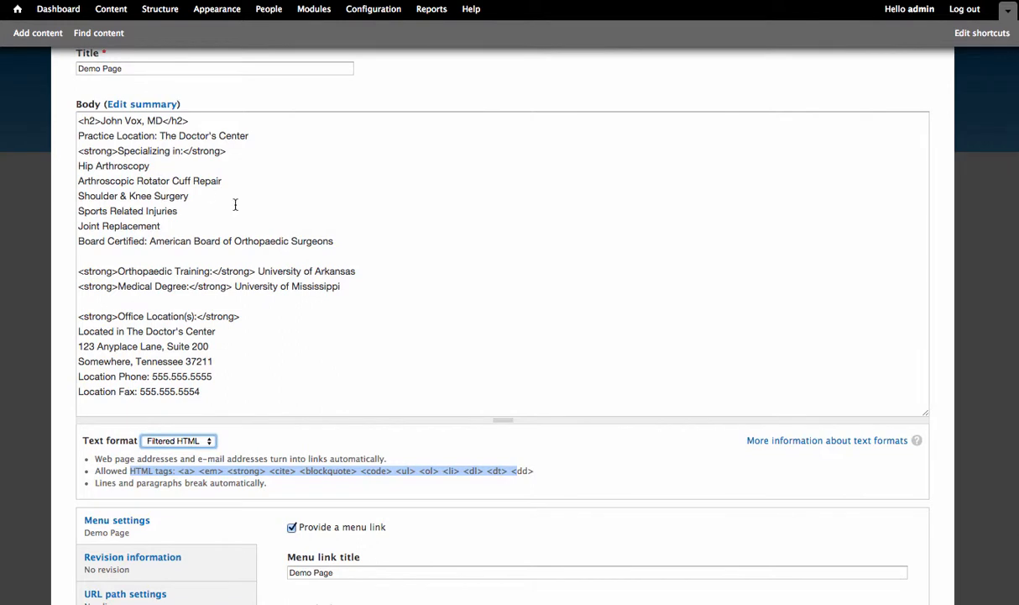
scroll(417, 243, "down", 6)
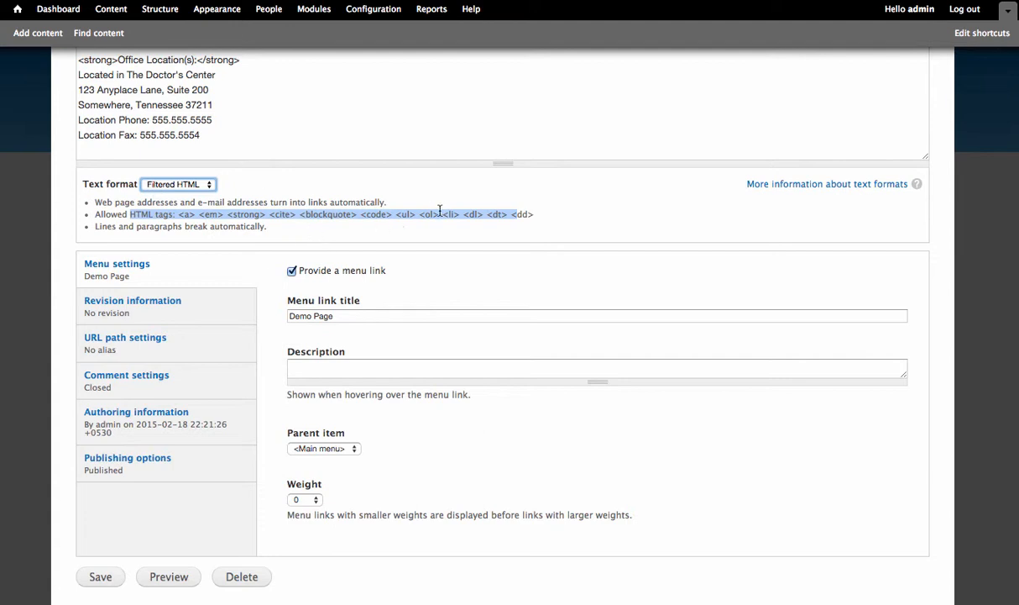
Open the configuration of the Filtered HTML text format and review its roles, enabled filters and filter settings
left_click(378, 12)
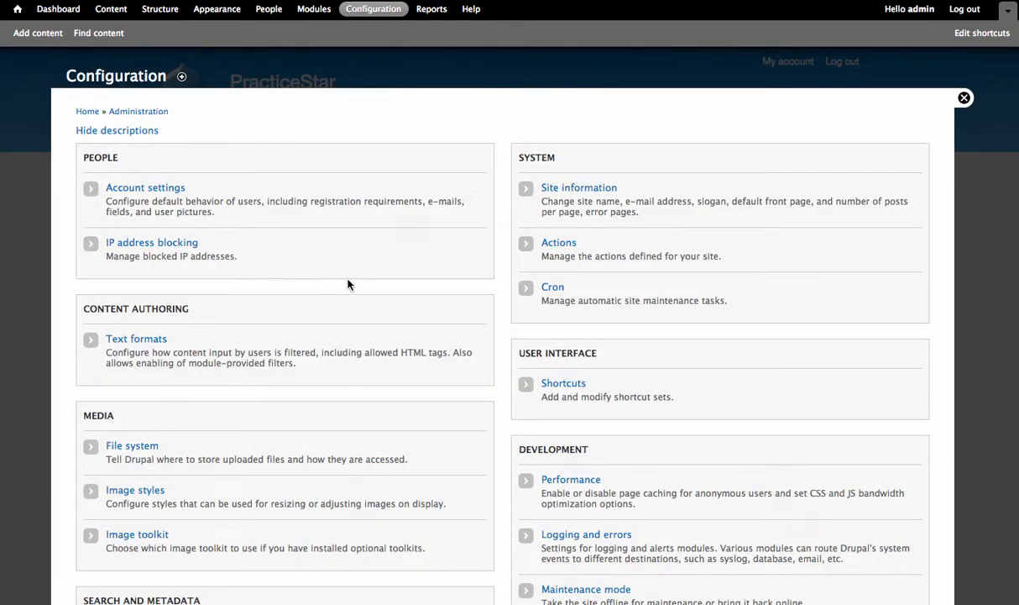
left_click(126, 339)
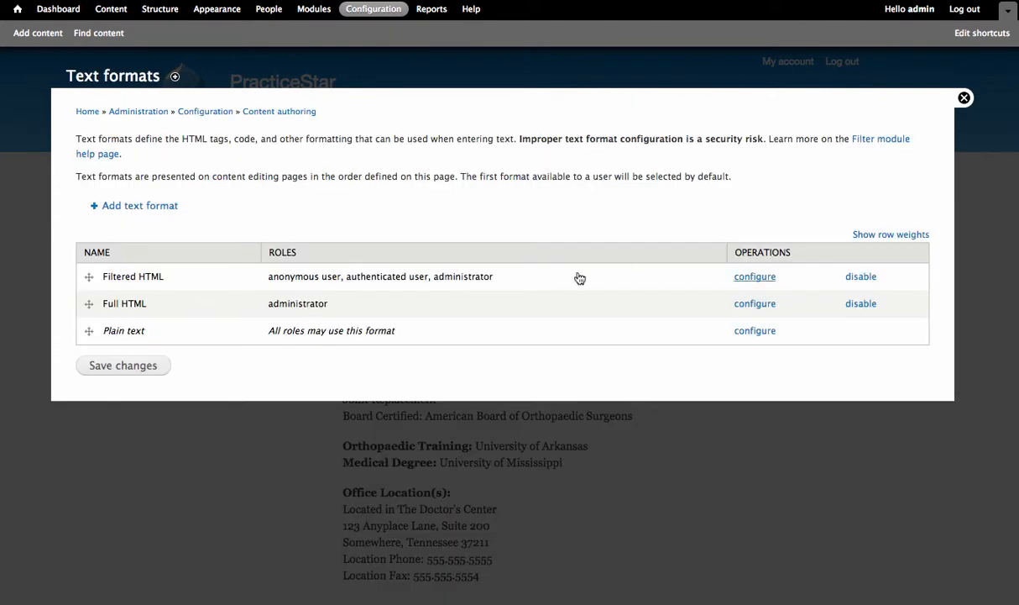
left_click(754, 280)
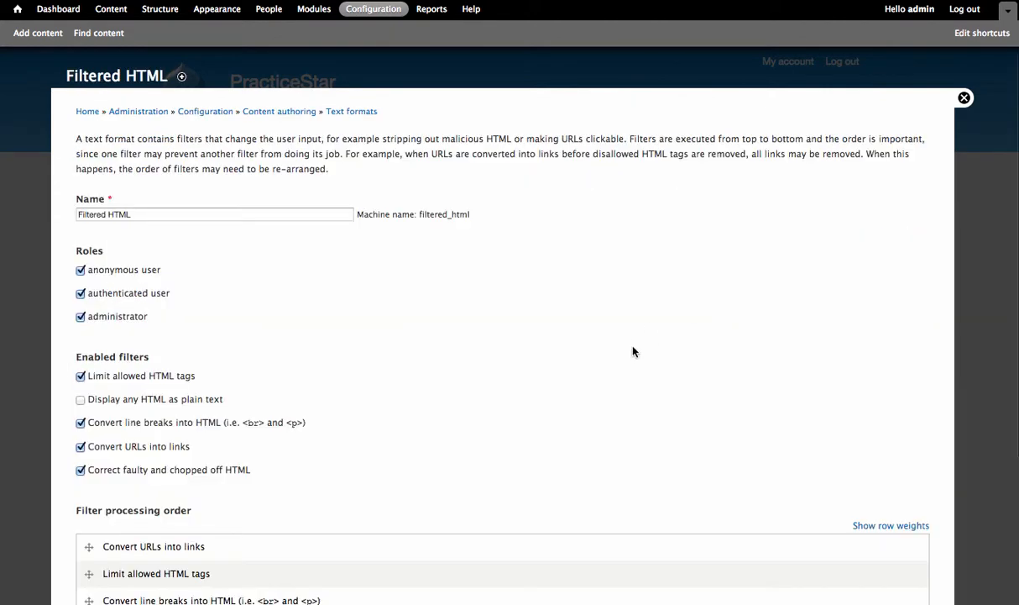
scroll(273, 291, "down", 3)
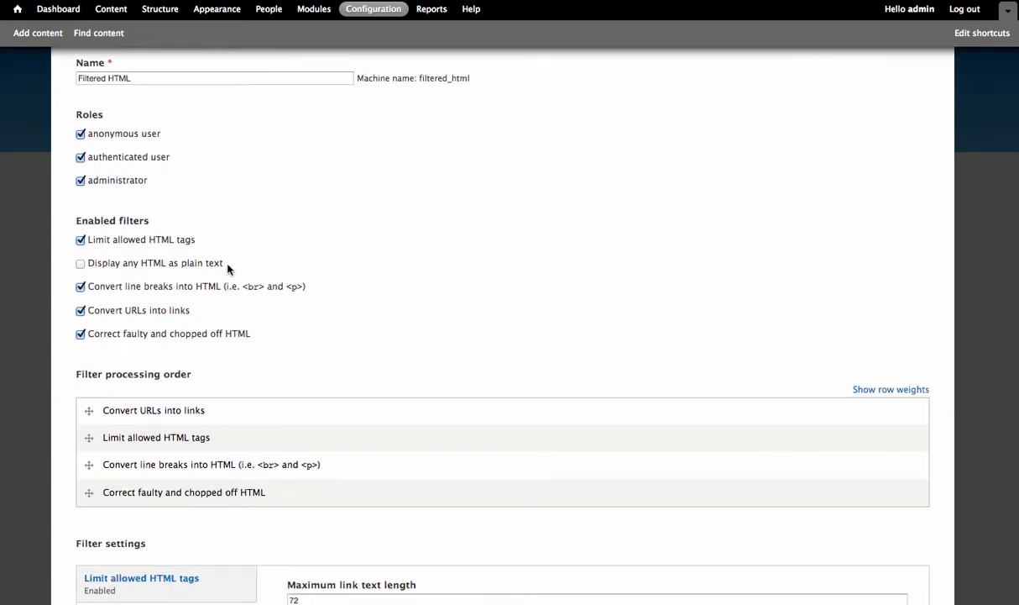
scroll(411, 309, "down", 3)
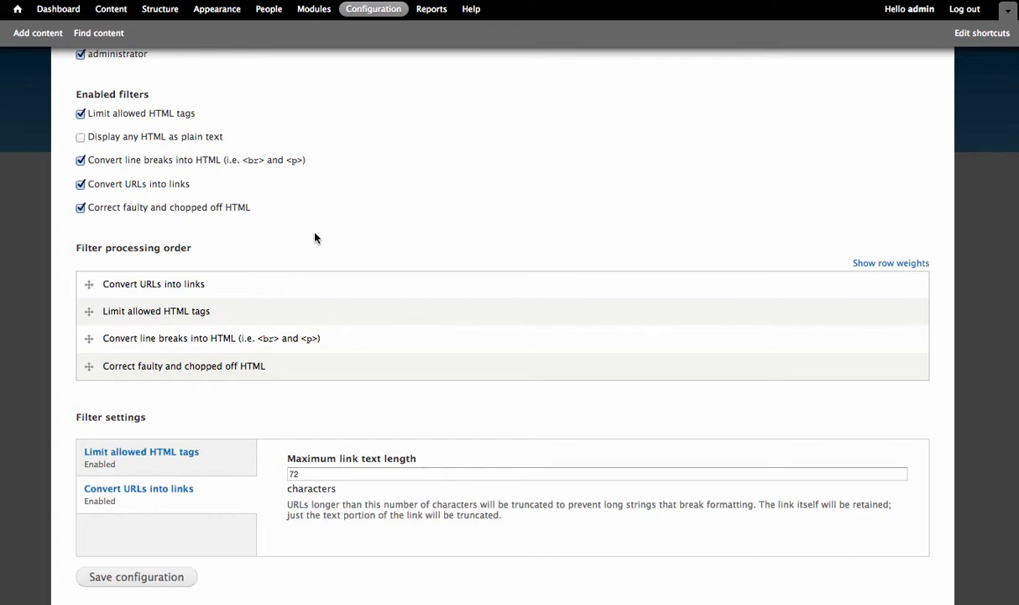
scroll(318, 238, "up", 5)
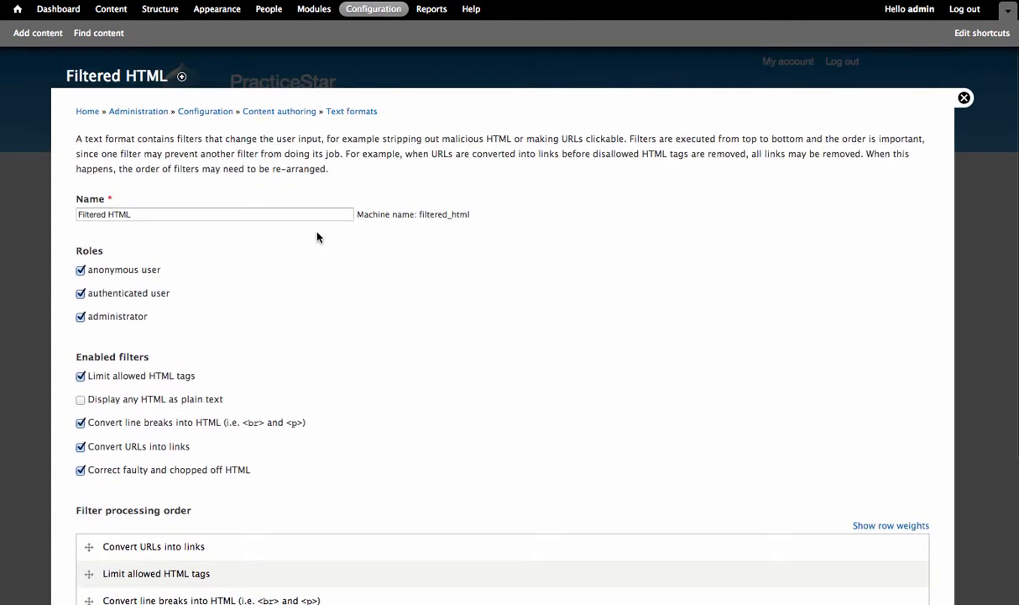
scroll(318, 237, "down", 5)
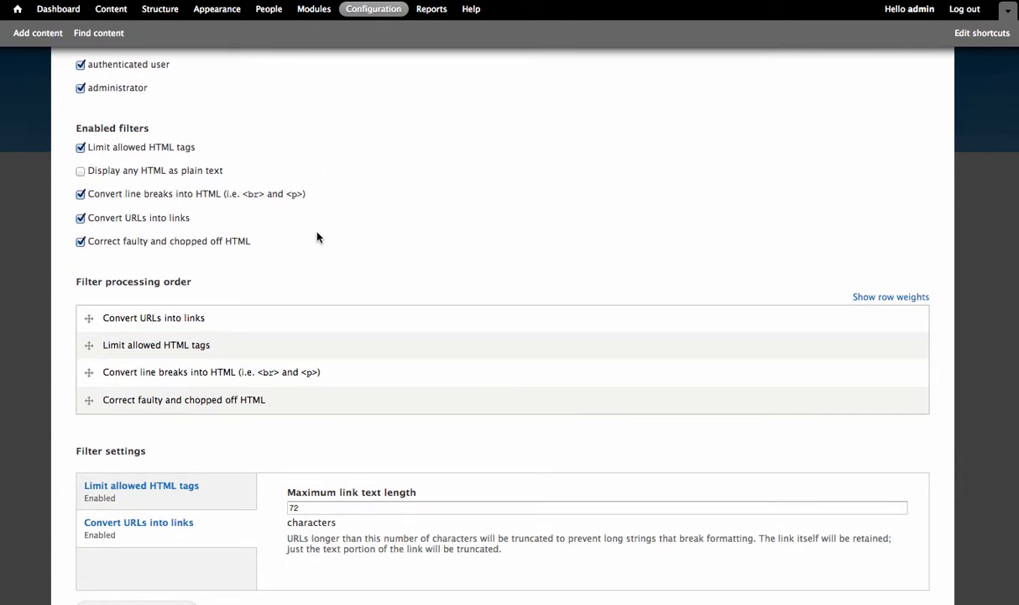
scroll(317, 237, "down", 1)
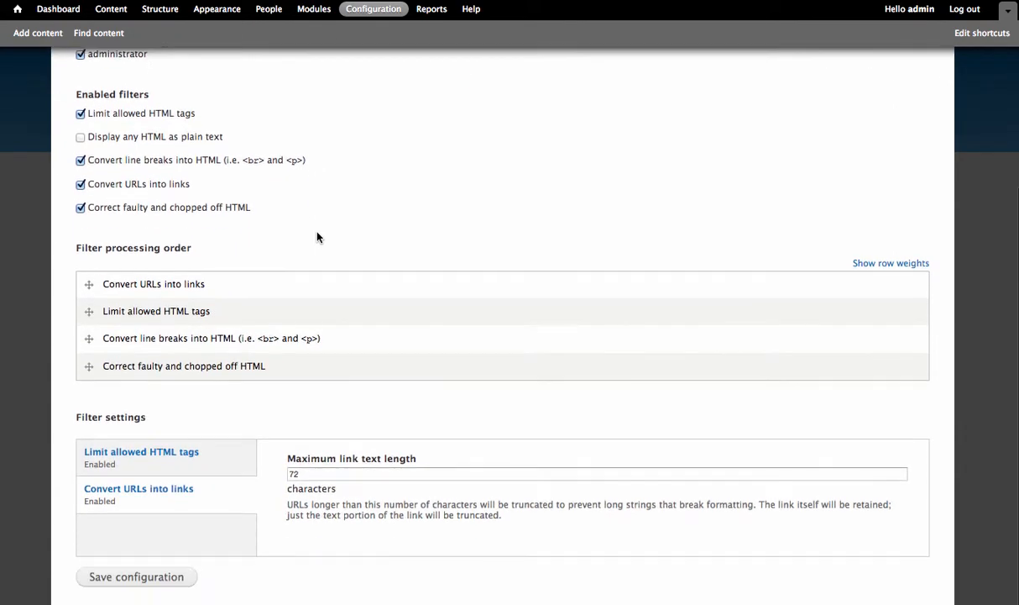
Add <h1> <h2> <h3> to the allowed HTML tags of the Filtered HTML format and save the configuration
left_click(143, 451)
left_click(616, 476)
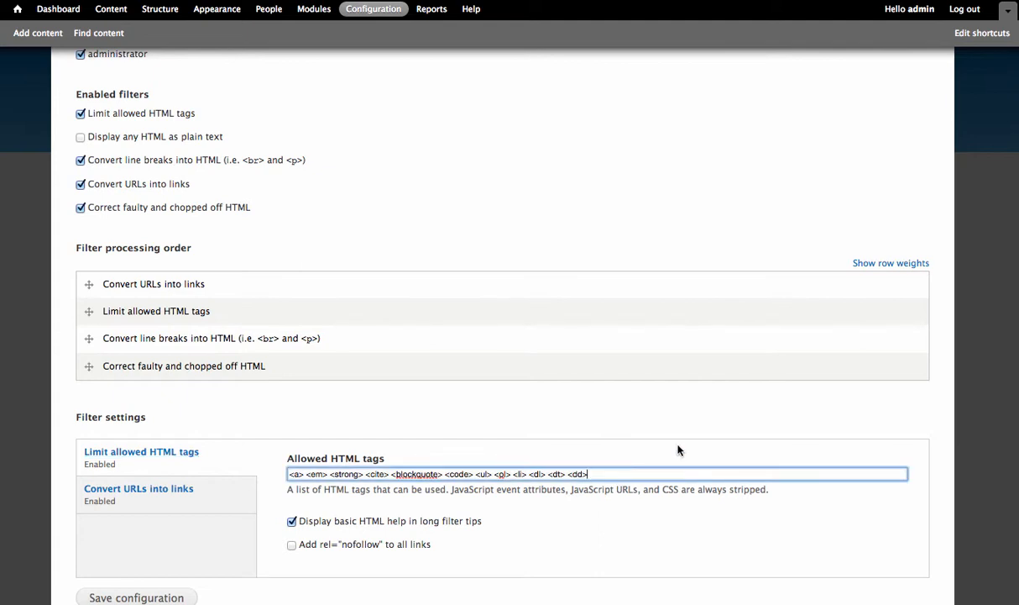
type("<")
type("h")
key("BackSpace")
key("BackSpace")
type("<")
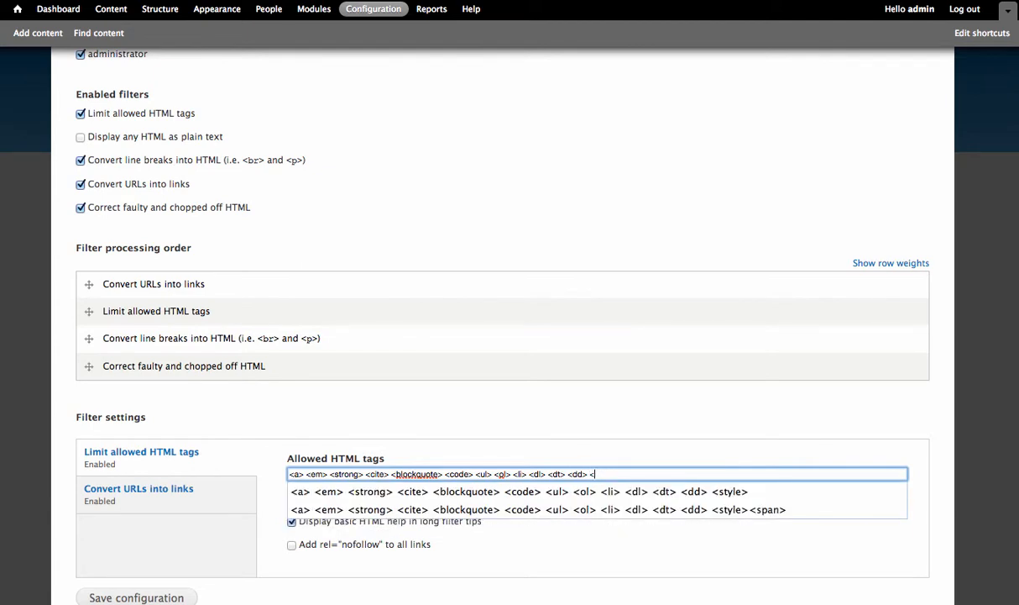
type("h1> <h2> <h3>")
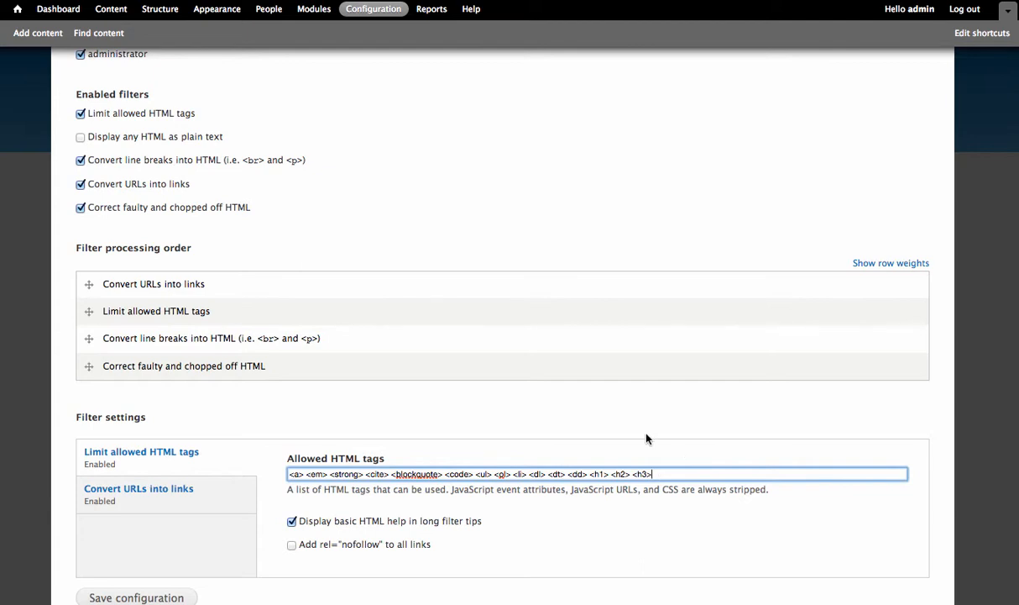
left_click(529, 472)
left_click(133, 597)
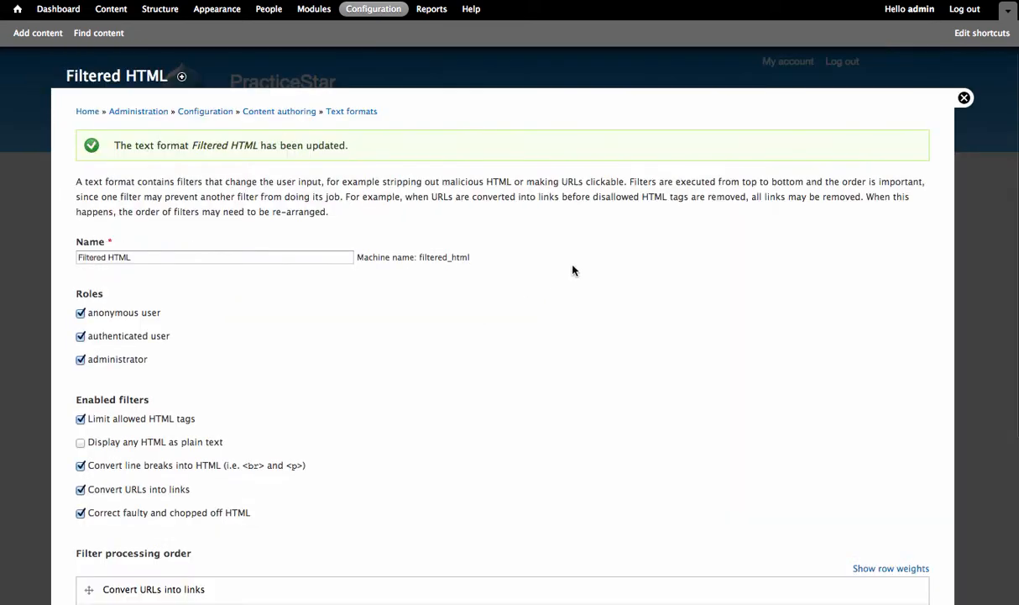
Close the text format settings and check how the doctor's name heading renders on the Demo Page
left_click(963, 97)
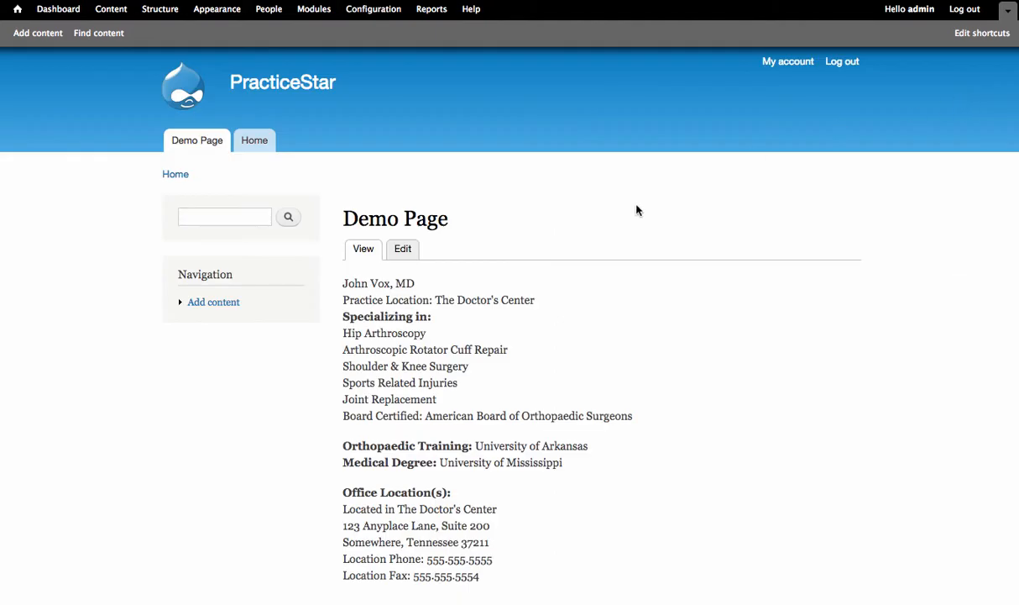
double_click(370, 292)
triple_click(370, 292)
left_click(463, 285)
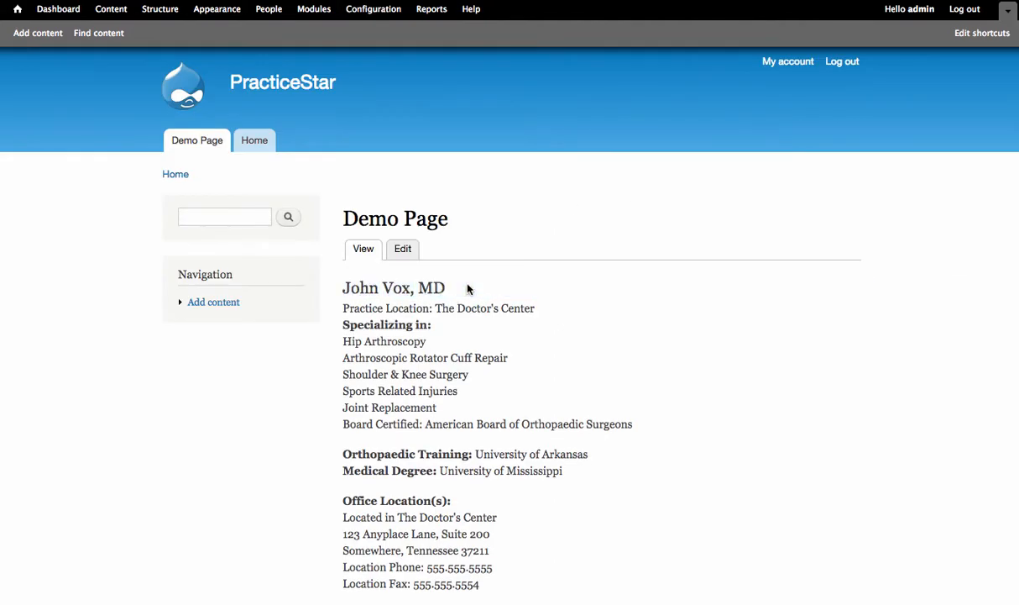
Change the opening and closing tags around the doctor's name in the Demo Page body to h1 and save the page
left_click(390, 252)
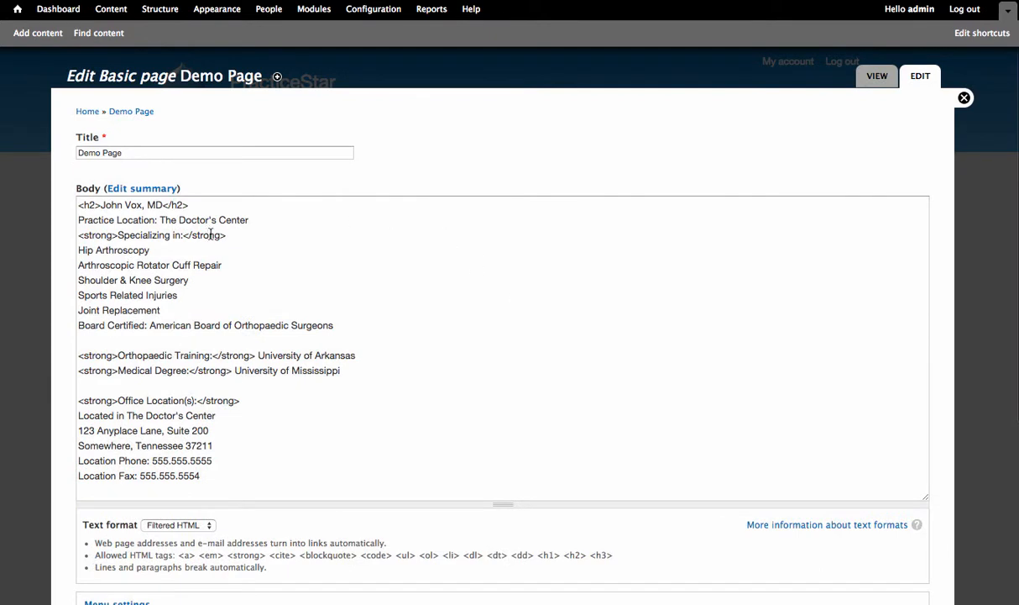
left_click(85, 205)
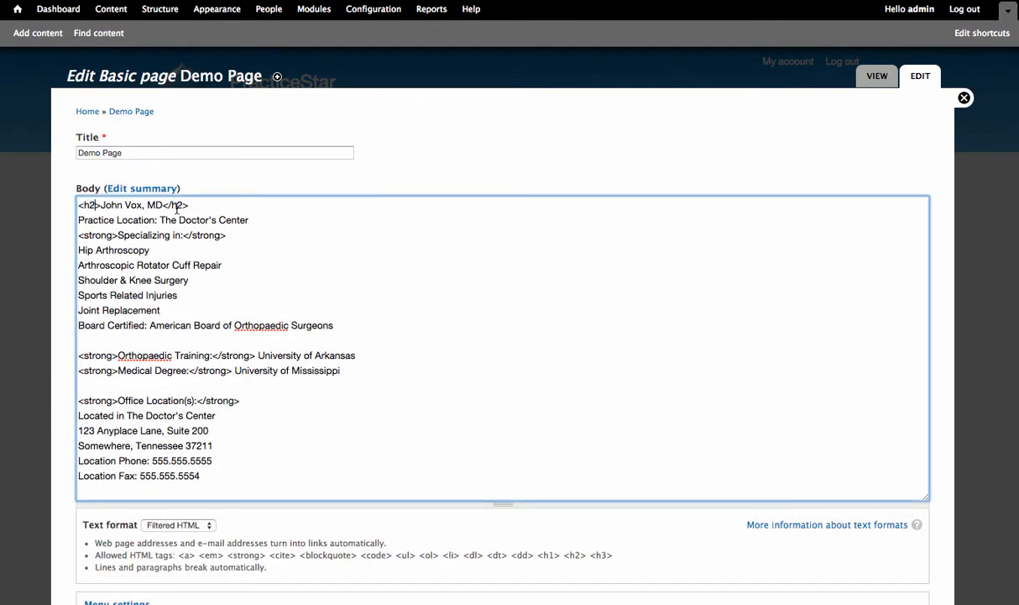
key("BackSpace")
type("1")
left_click(183, 205)
key("BackSpace")
type("1")
scroll(1006, 445, "down", 5)
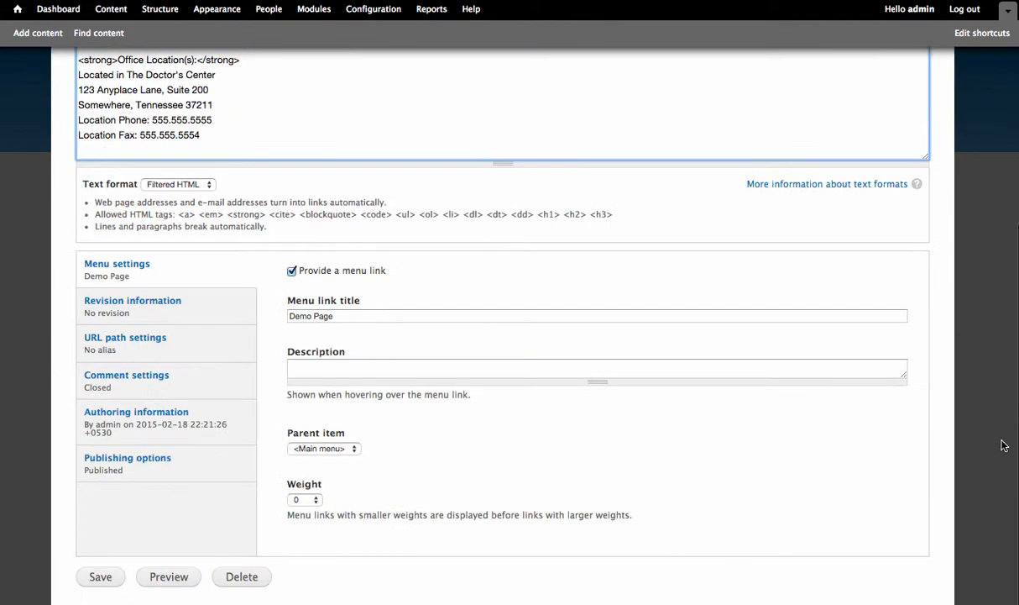
left_click(100, 574)
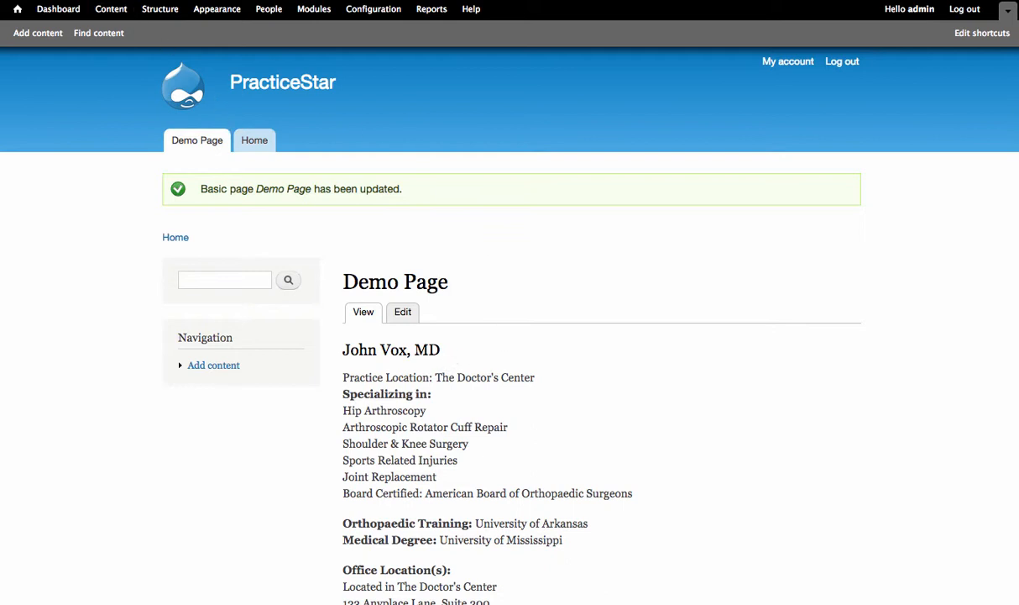
Inspect the doctor's name heading on the updated Demo Page
double_click(361, 287)
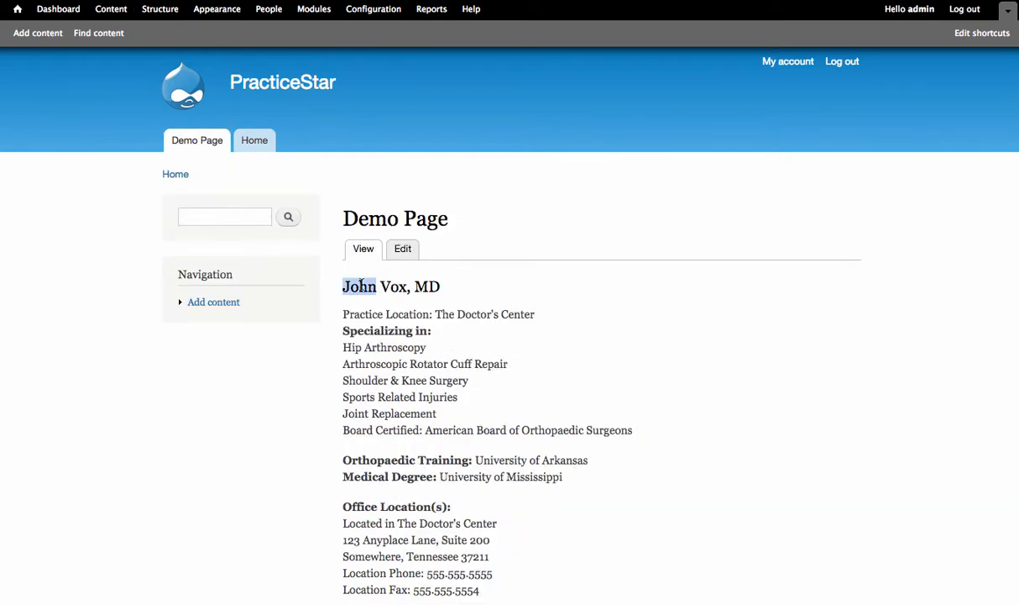
left_click_drag(361, 286, 424, 287)
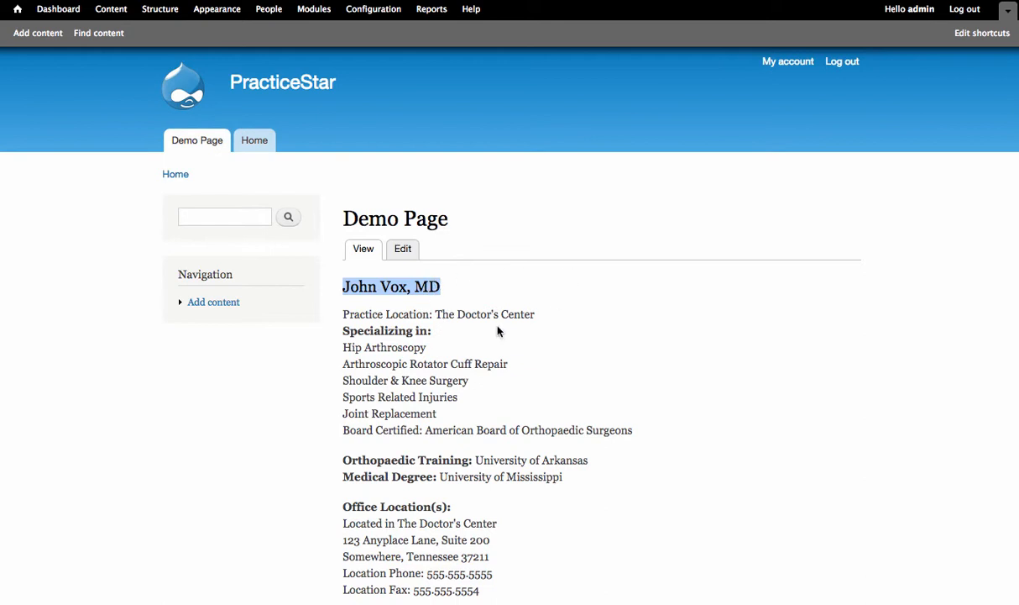
left_click(468, 290)
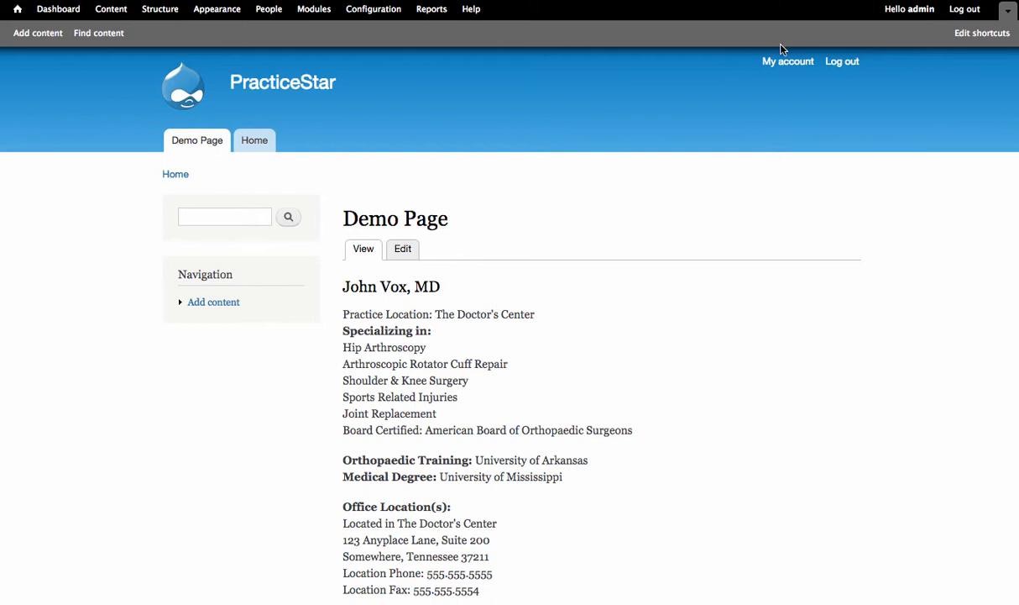
Open the site's Modules list and look through the available core modules and their enabled states
left_click(313, 8)
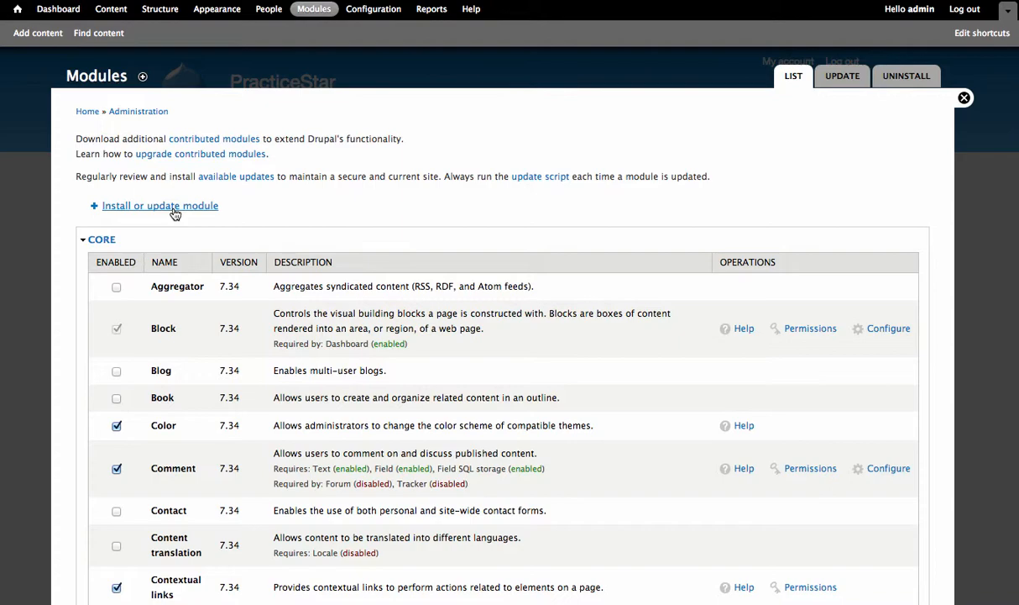
scroll(384, 214, "down", 5)
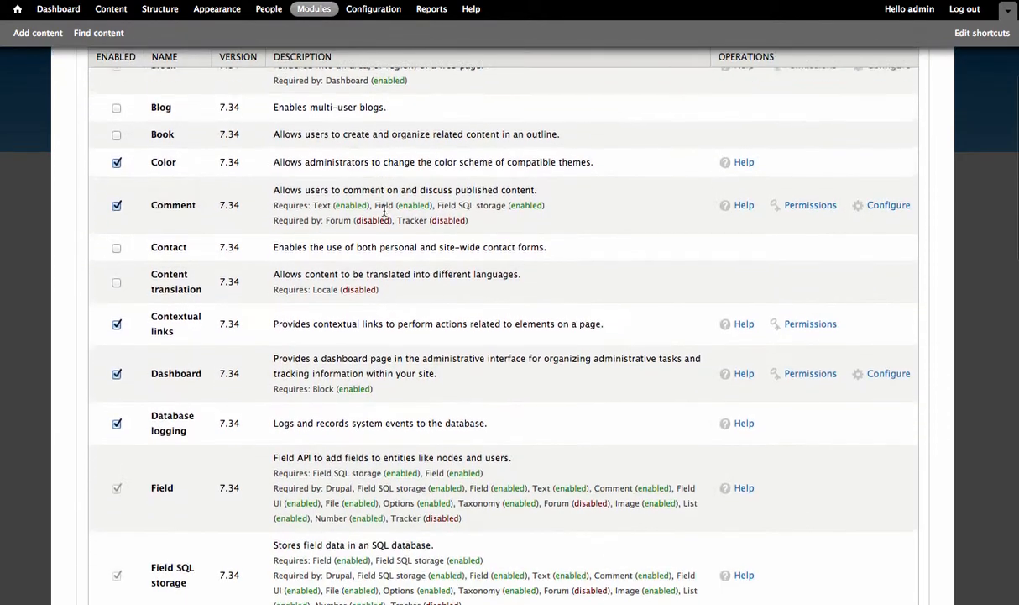
scroll(385, 214, "down", 11)
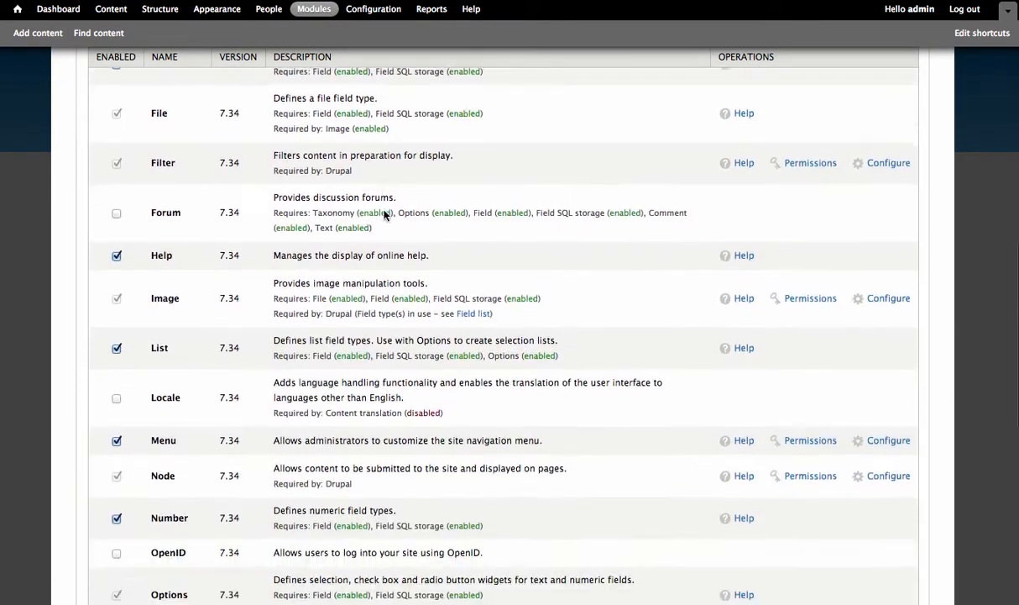
scroll(384, 214, "down", 7)
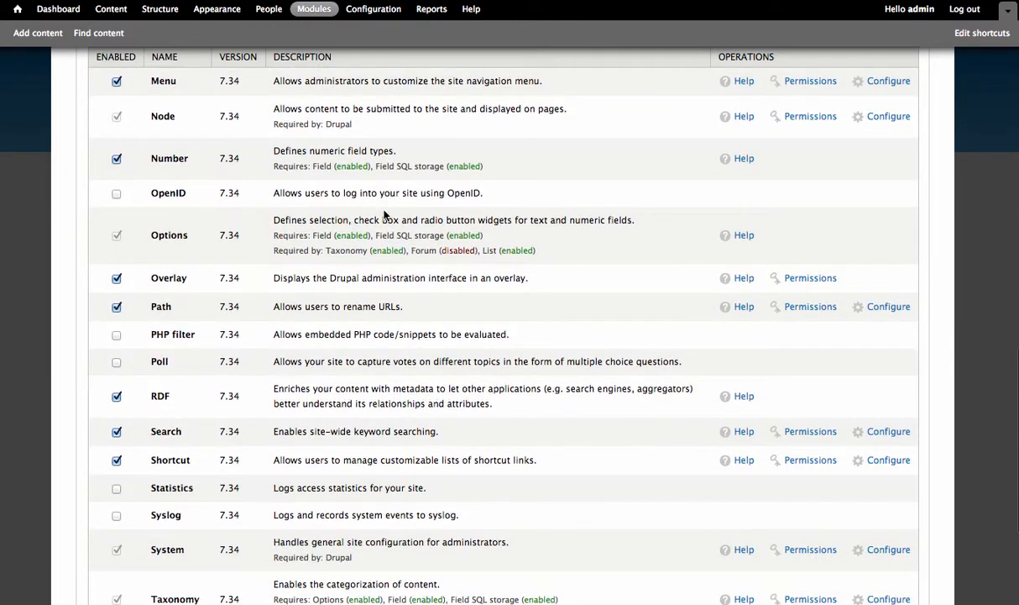
scroll(384, 214, "down", 3)
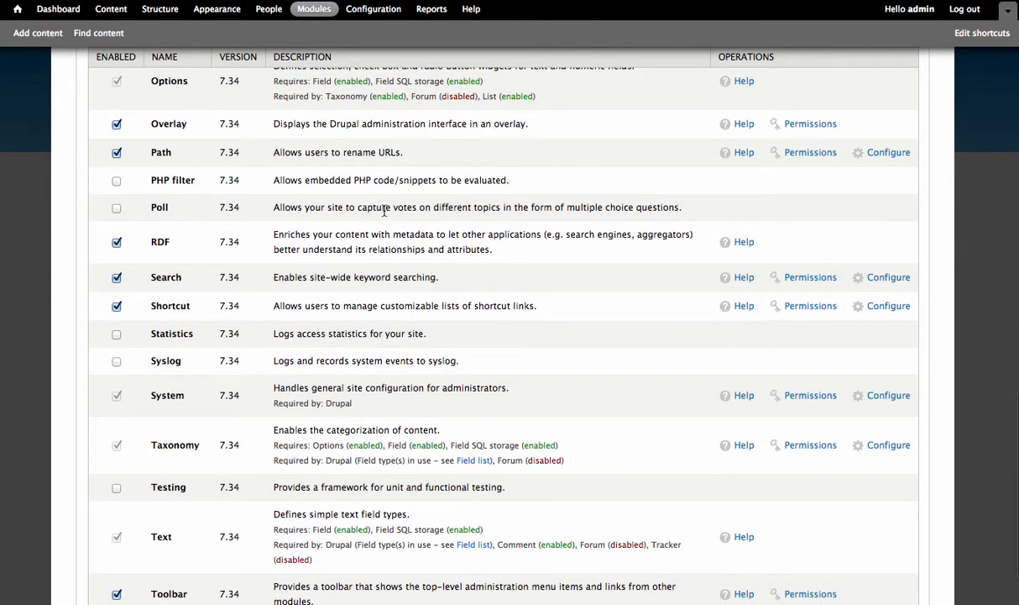
scroll(385, 212, "down", 3)
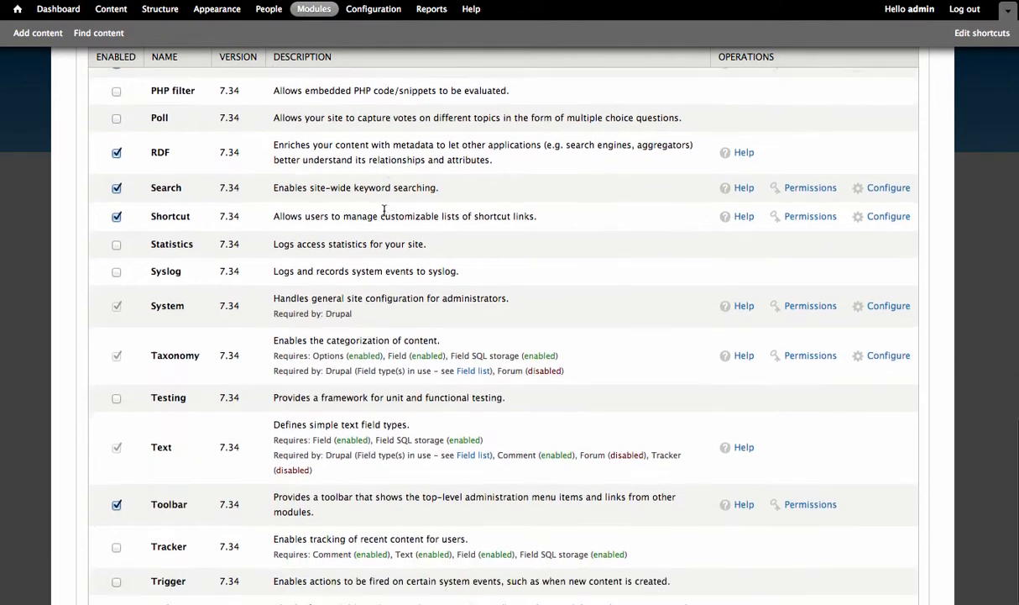
scroll(384, 210, "up", 1)
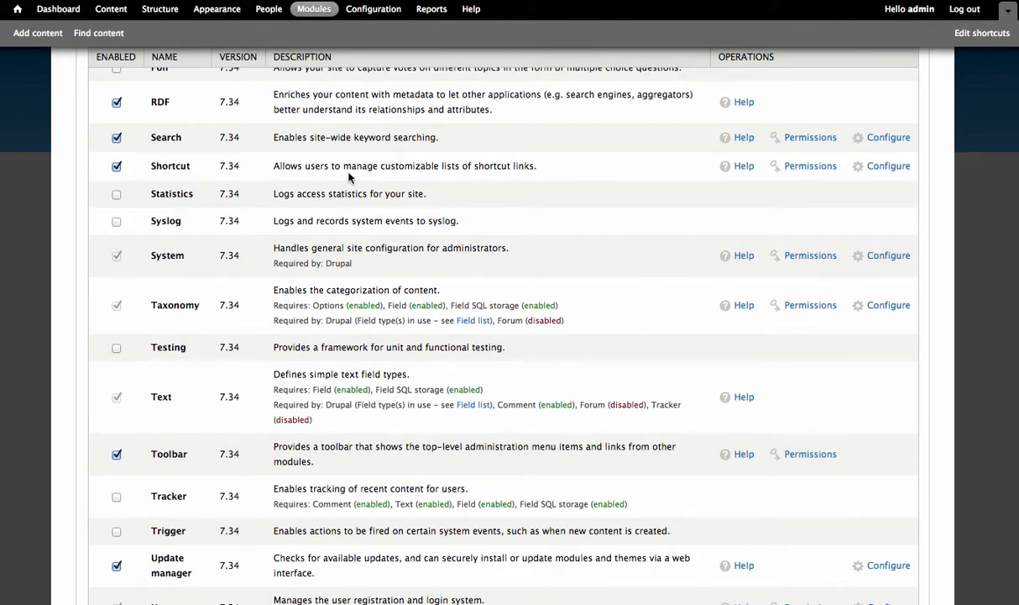
scroll(382, 202, "down", 2)
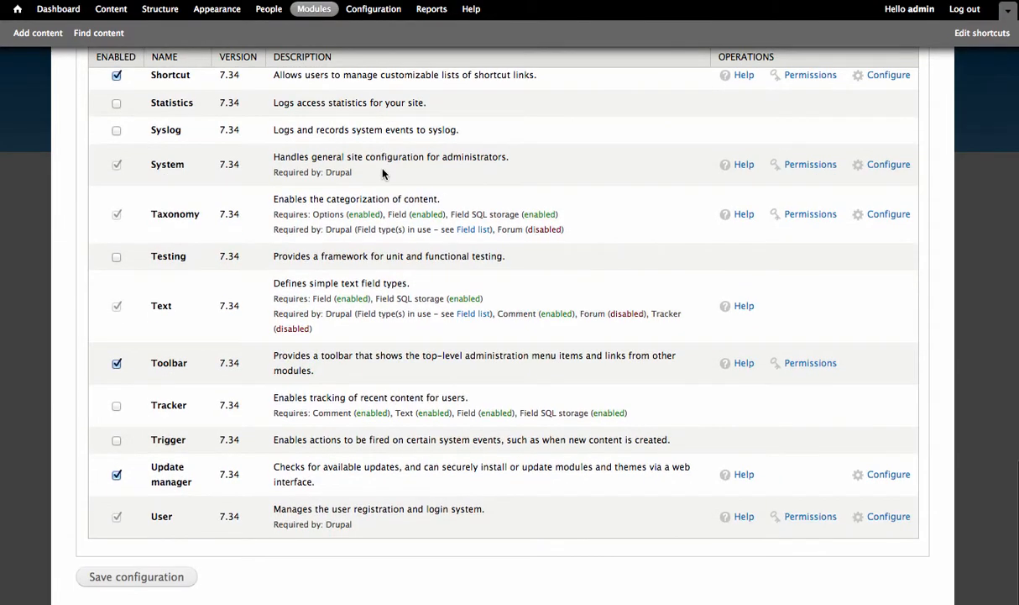
scroll(317, 269, "up", 1)
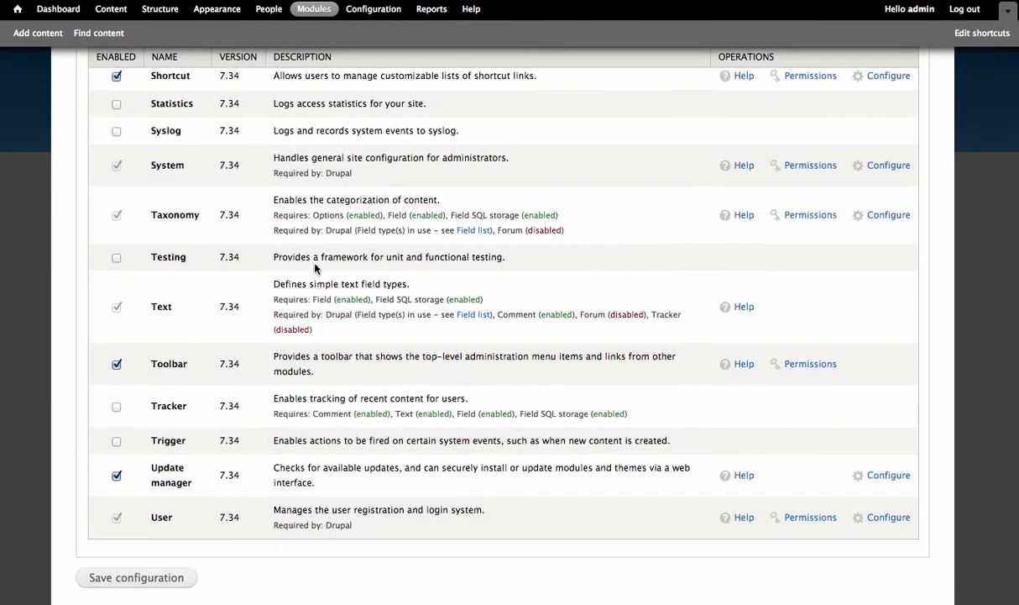
scroll(316, 267, "up", 15)
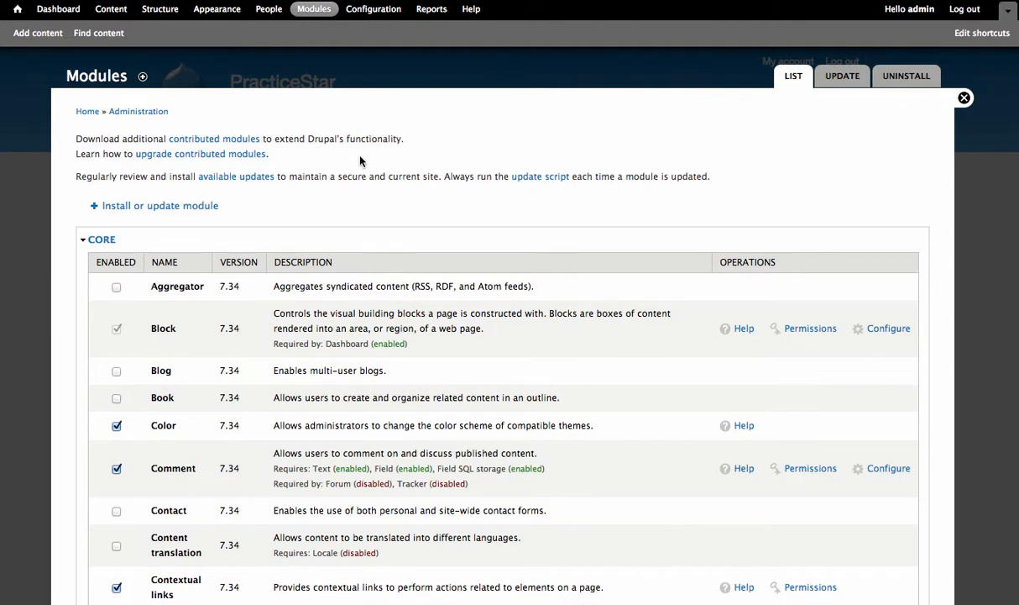
scroll(369, 168, "down", 1)
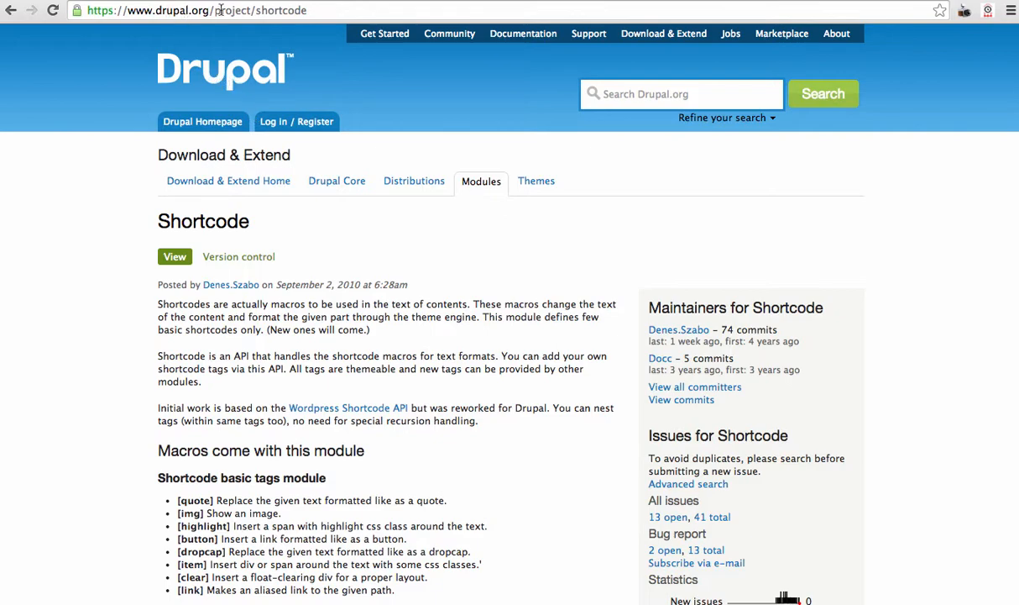
Review the Shortcode project page on drupal.org and download the module's recommended 7.x-2.2 release as a zip
scroll(398, 252, "down", 1)
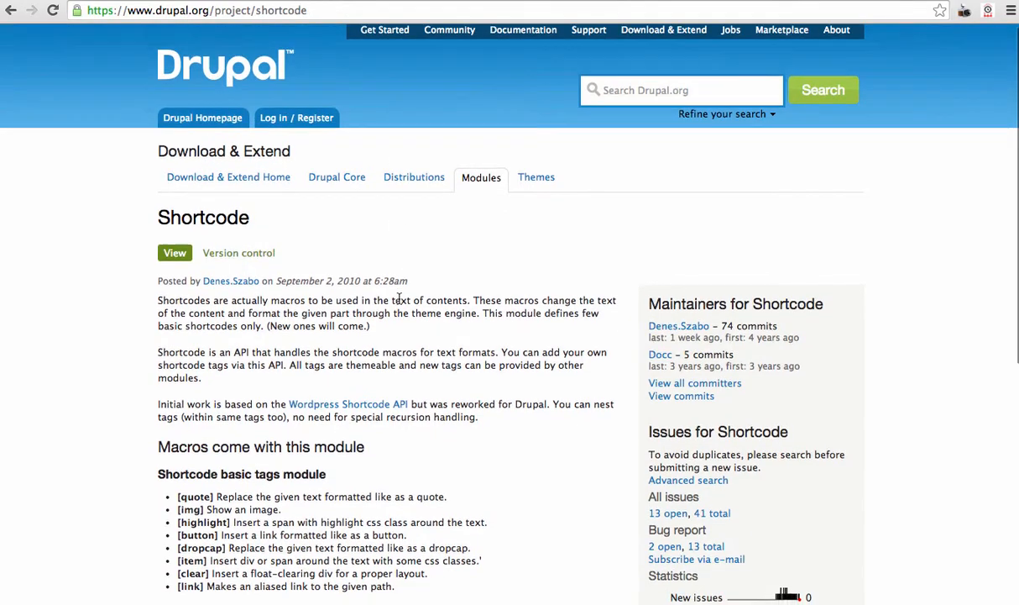
scroll(400, 300, "down", 5)
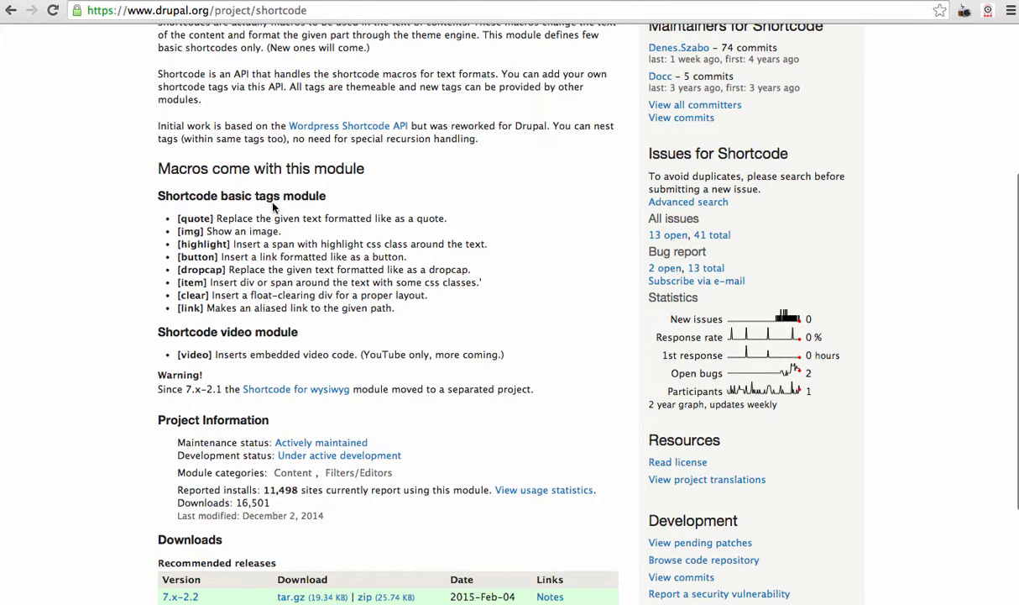
scroll(307, 223, "up", 1)
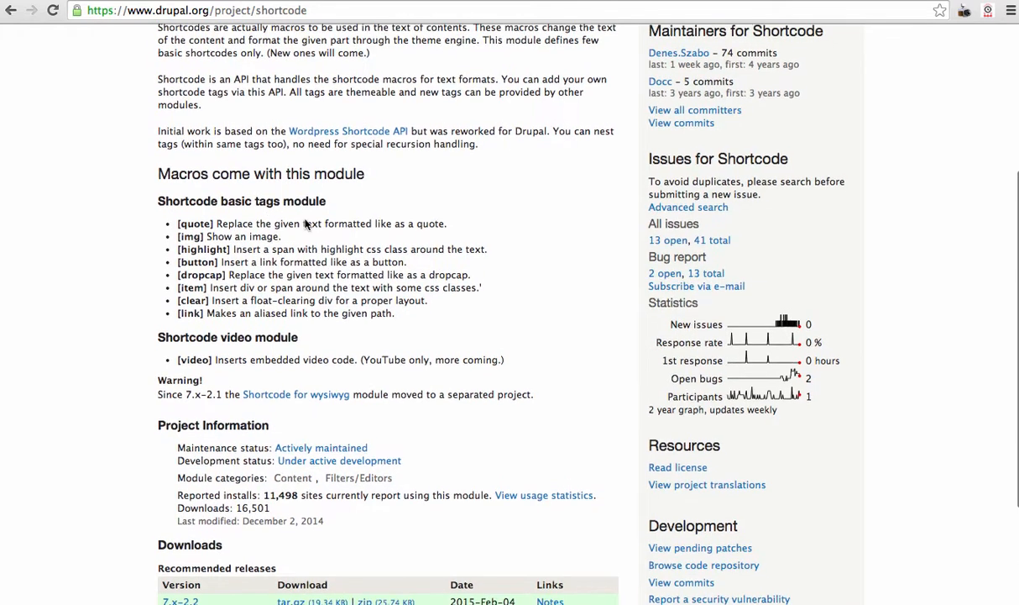
scroll(307, 223, "down", 3)
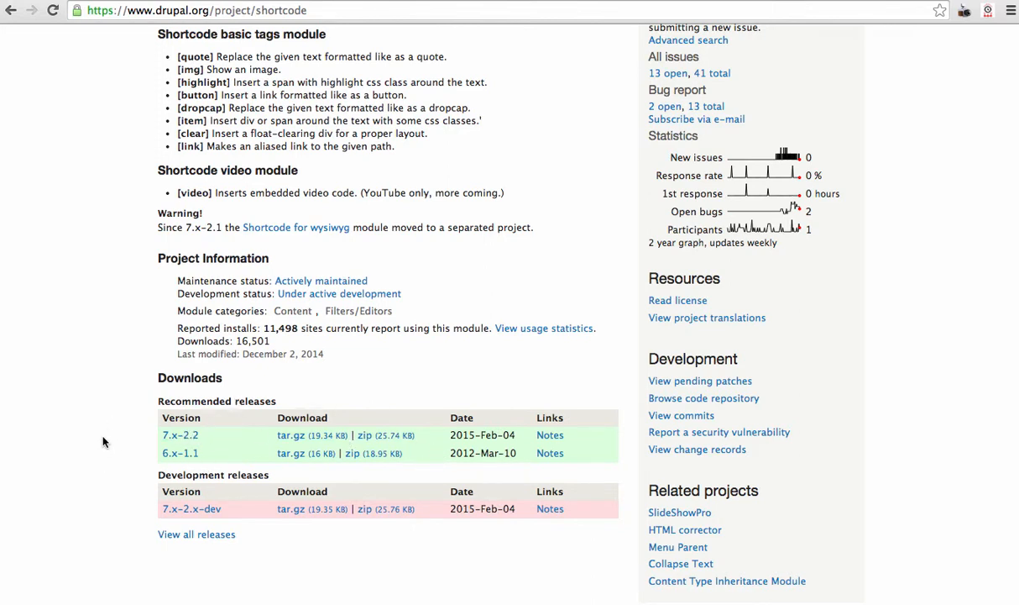
scroll(130, 436, "up", 1)
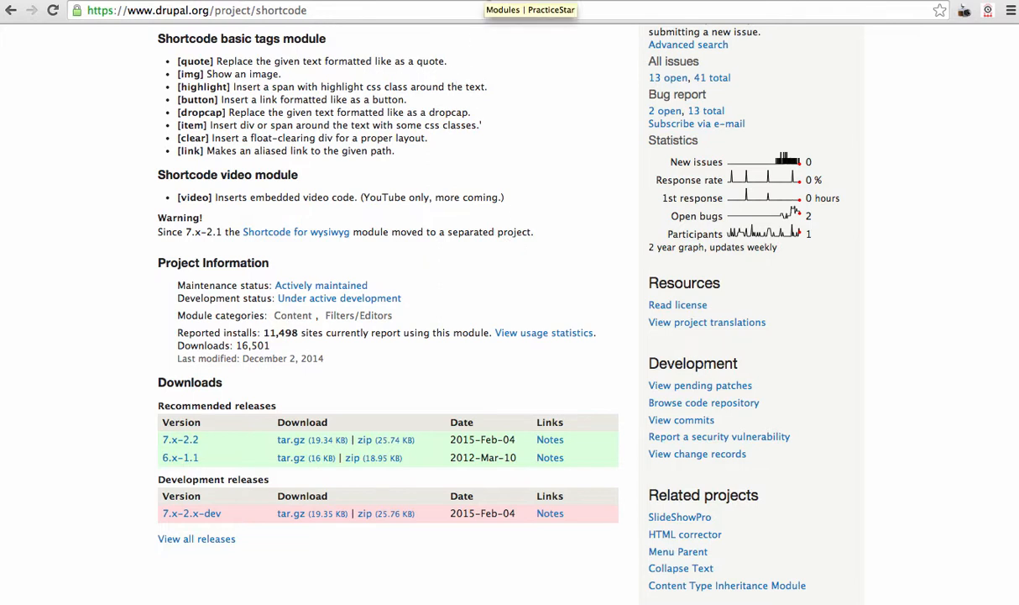
left_click(486, 1)
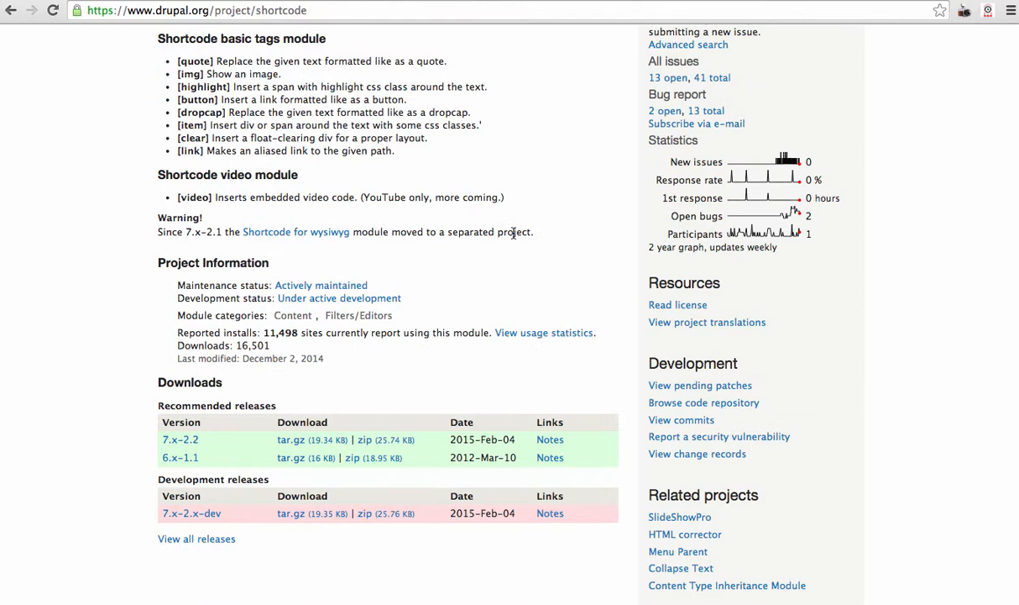
scroll(460, 464, "down", 2)
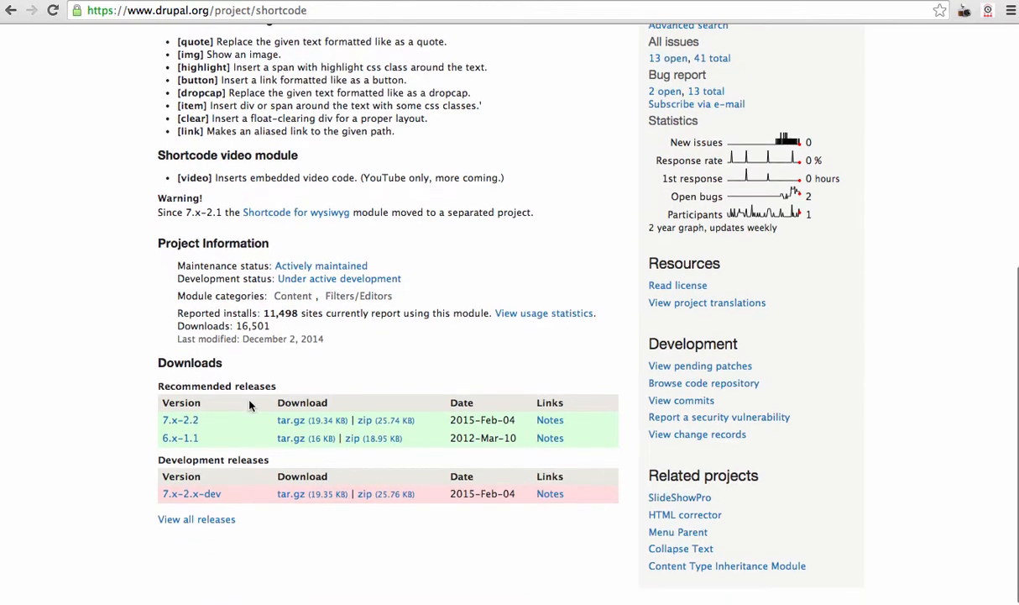
left_click(387, 424)
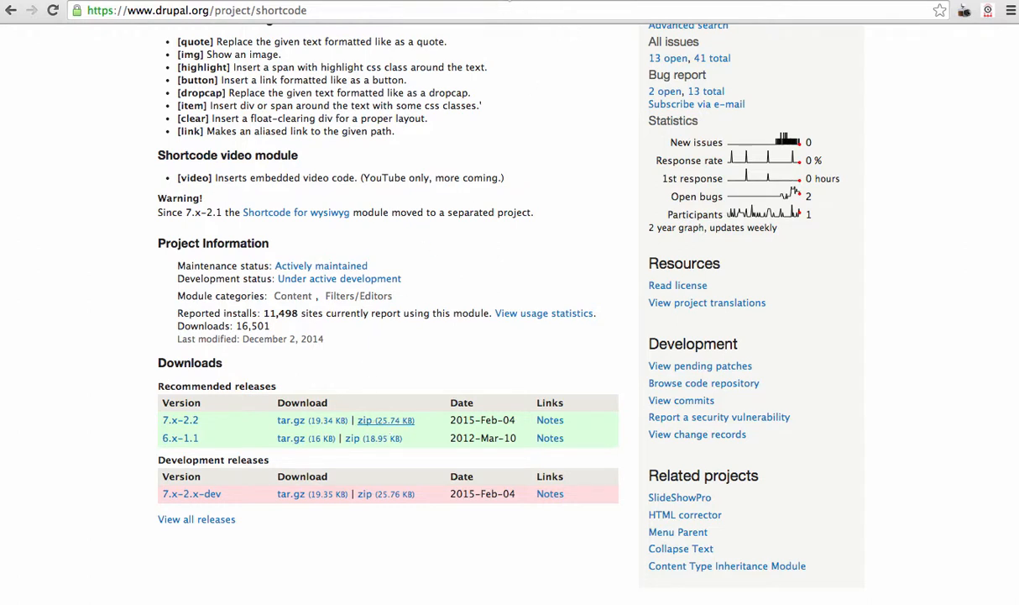
Return to the PracticeStar site's Modules page and install a new module from the uploaded archive shortcode-7.x-2.2.zip
left_click(739, 1)
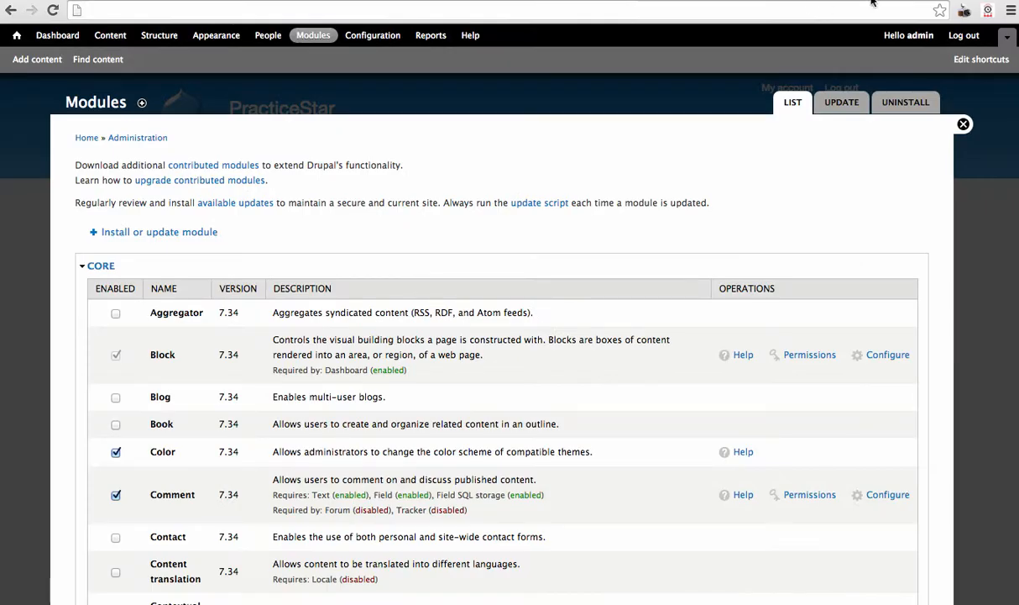
left_click(159, 234)
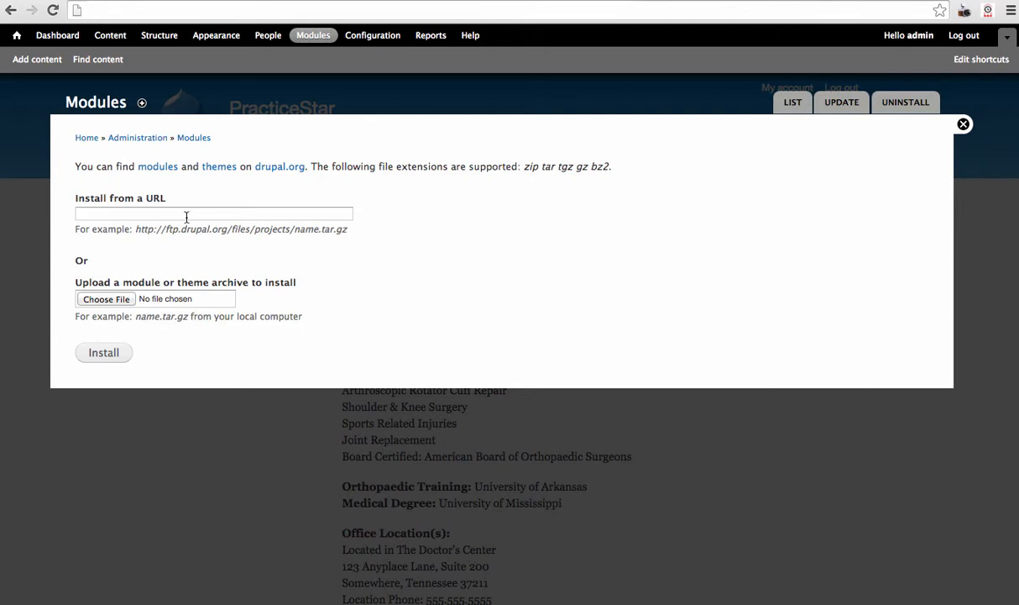
left_click(107, 298)
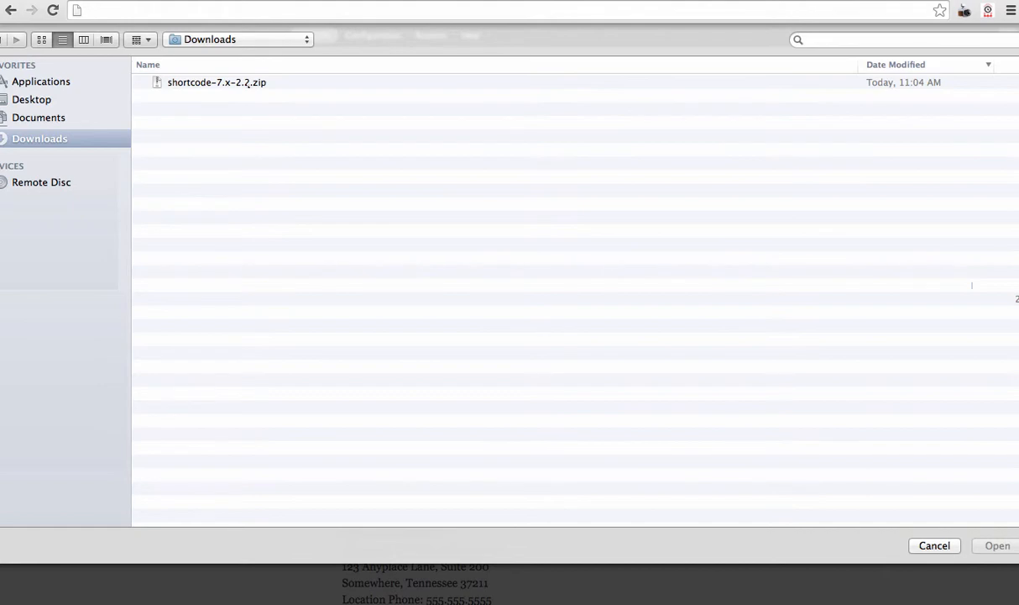
double_click(246, 82)
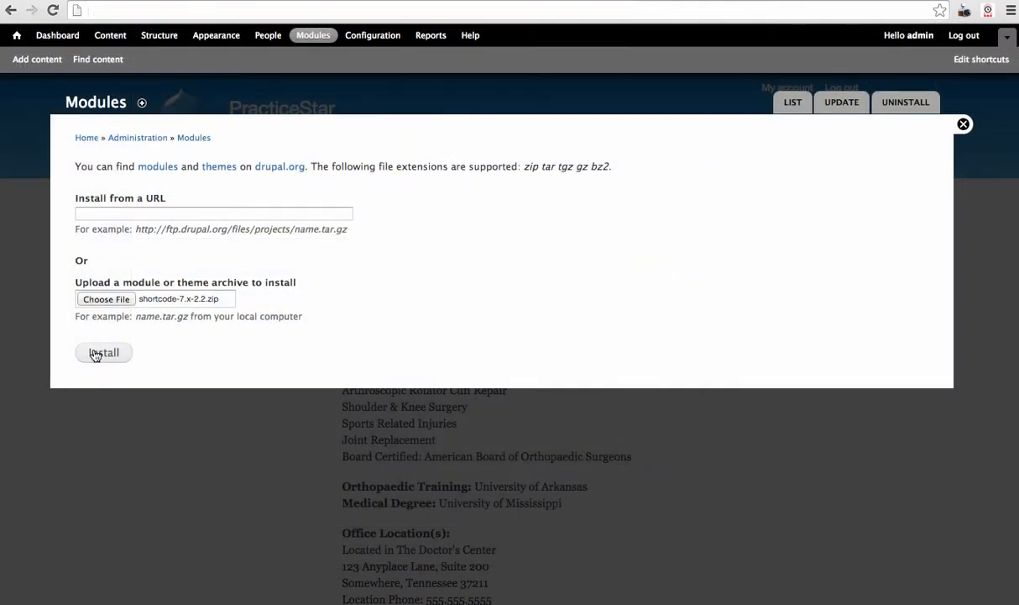
left_click(97, 353)
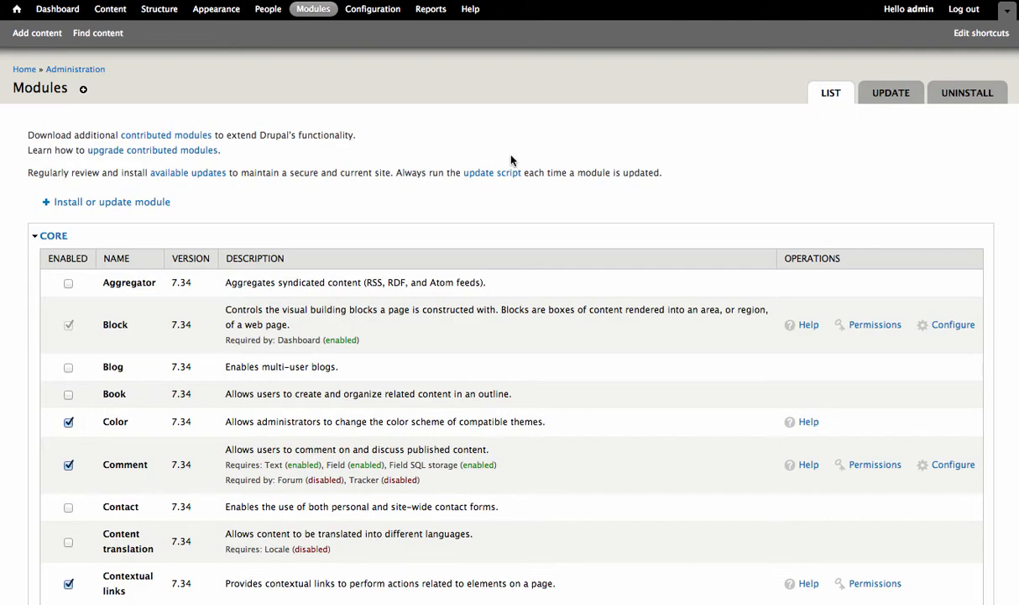
Enable the Shortcode module in the Shortcode group of the module list and save the configuration
scroll(503, 155, "down", 1)
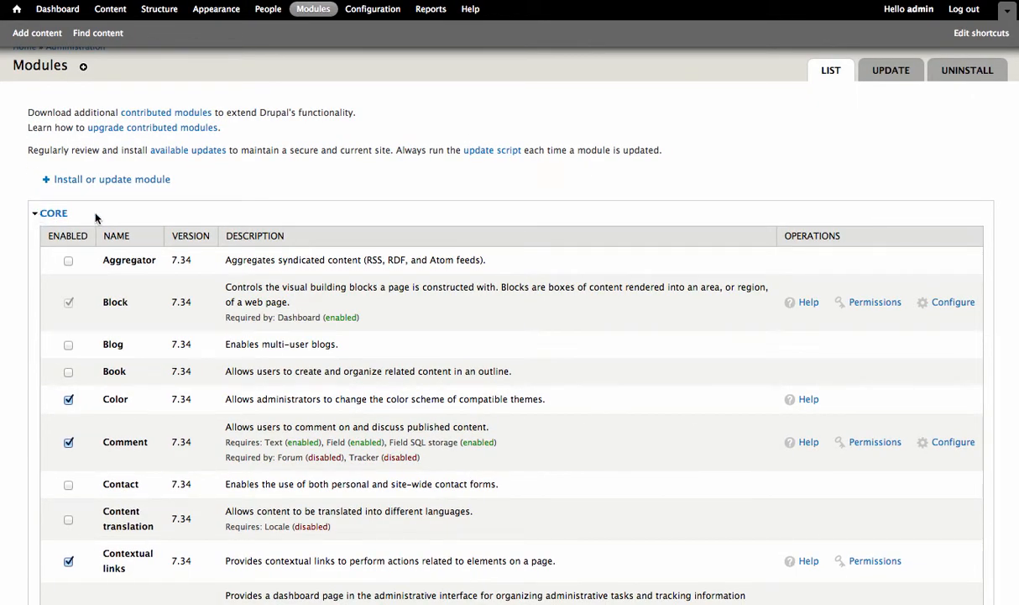
scroll(344, 229, "down", 3)
scroll(344, 230, "down", 15)
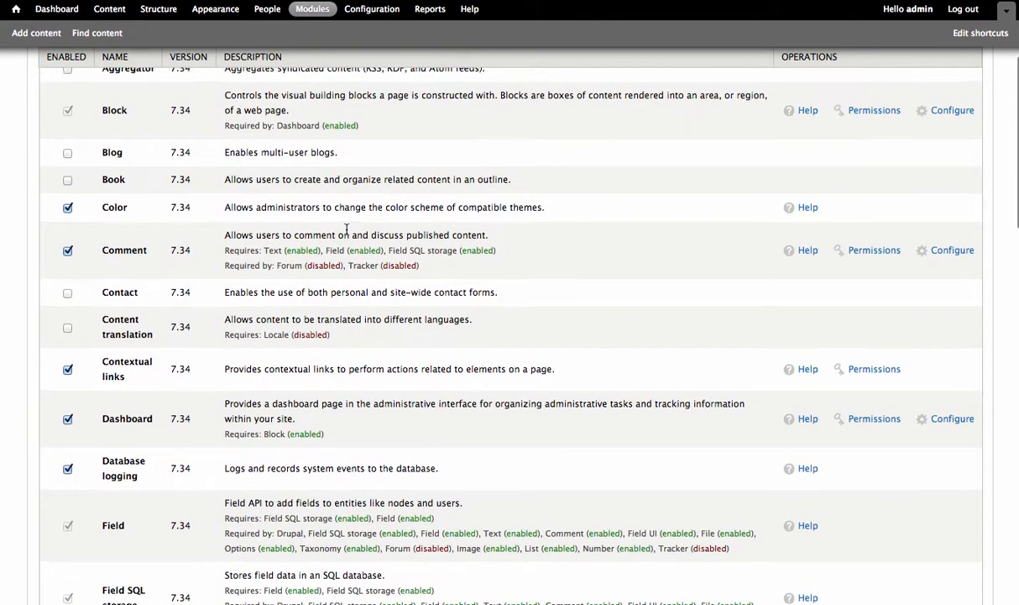
scroll(346, 228, "down", 10)
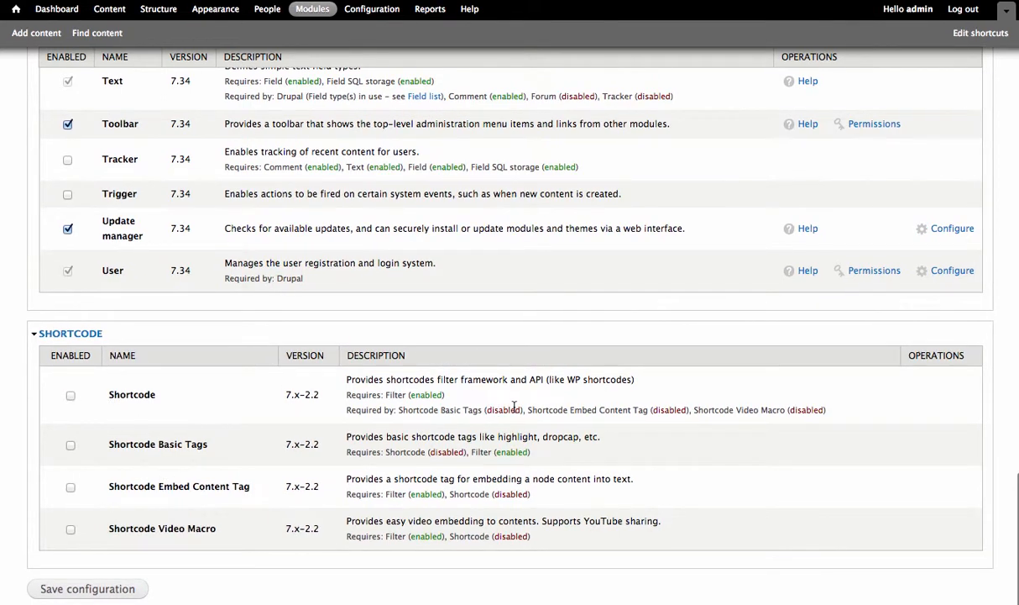
left_click(72, 396)
scroll(71, 400, "down", 1)
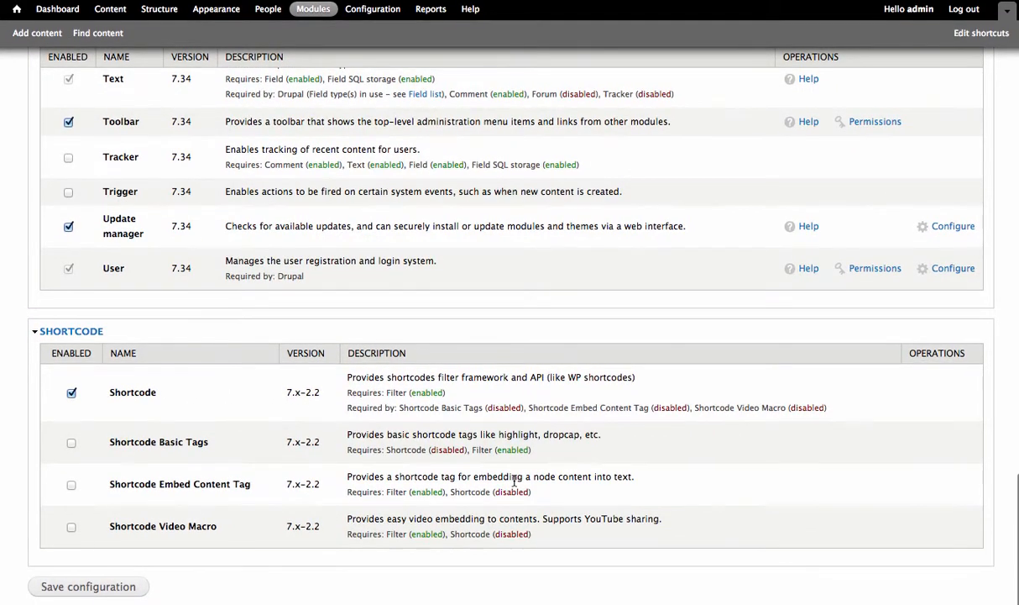
left_click(128, 587)
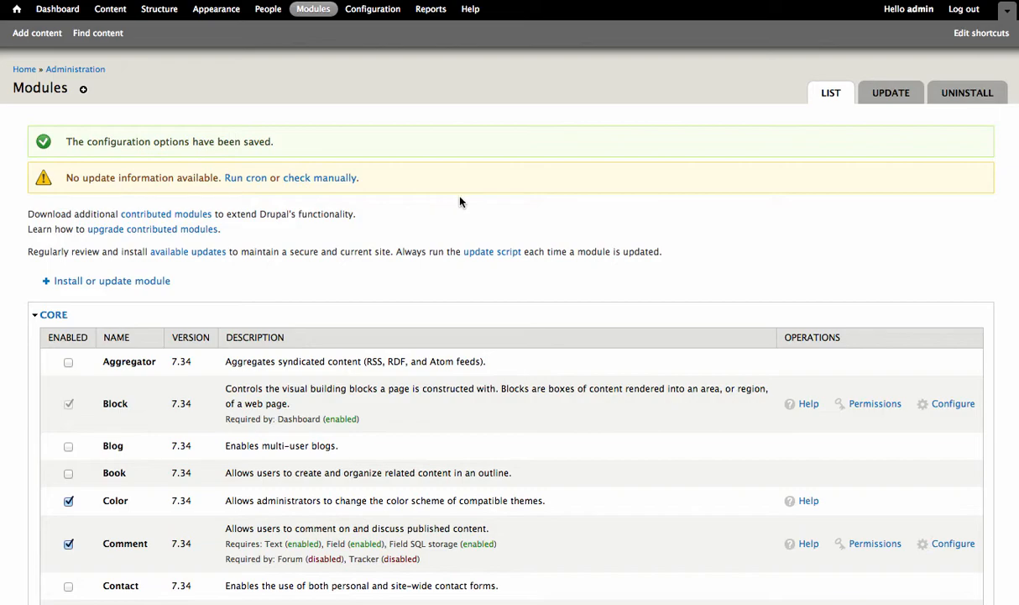
Check the Shortcode group in the saved module list
scroll(460, 202, "down", 6)
scroll(460, 202, "down", 10)
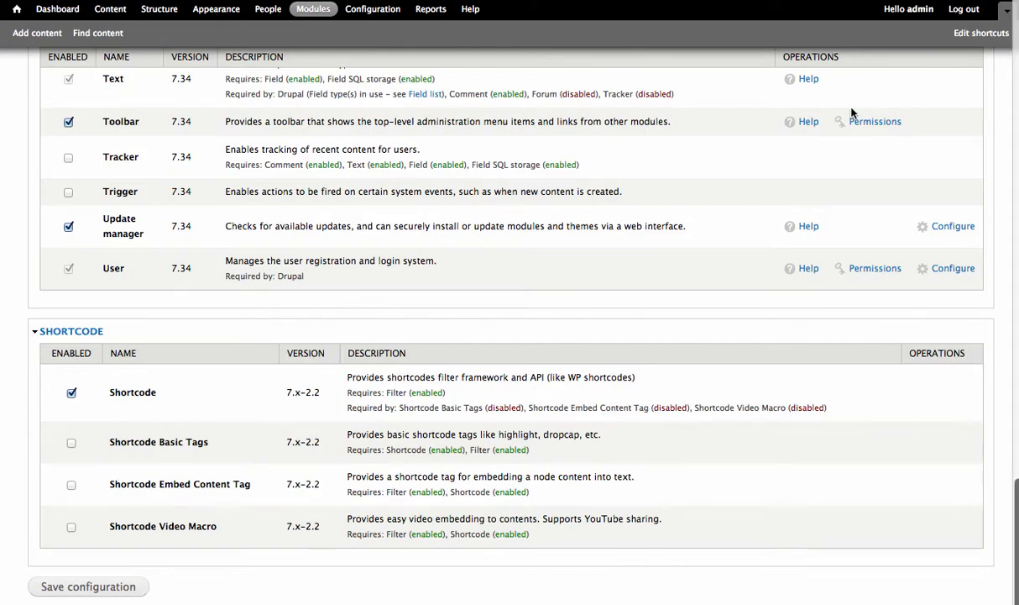
scroll(851, 110, "up", 20)
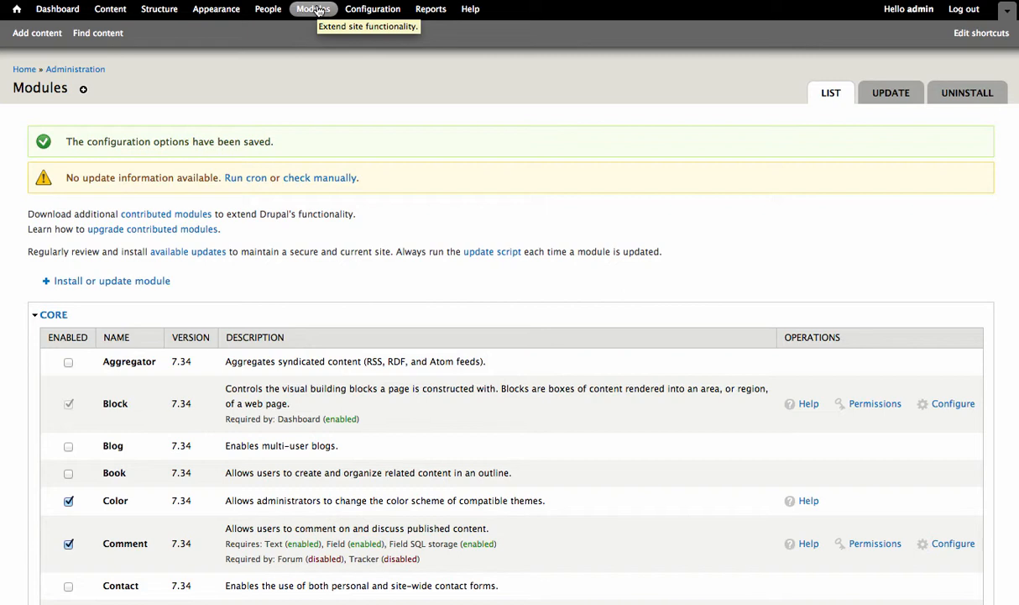
left_click(317, 10)
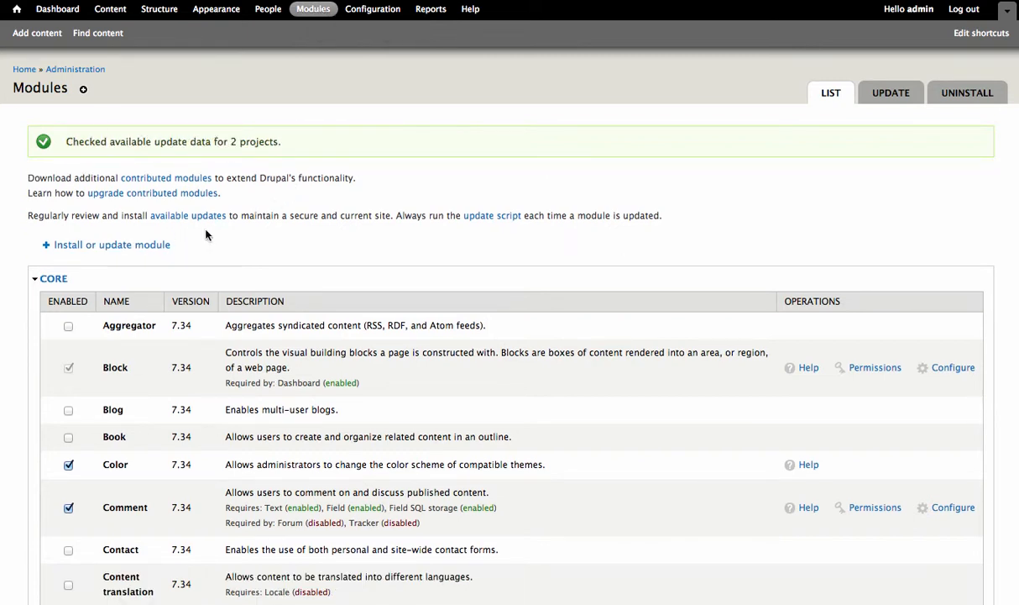
left_click(111, 244)
left_click(192, 183)
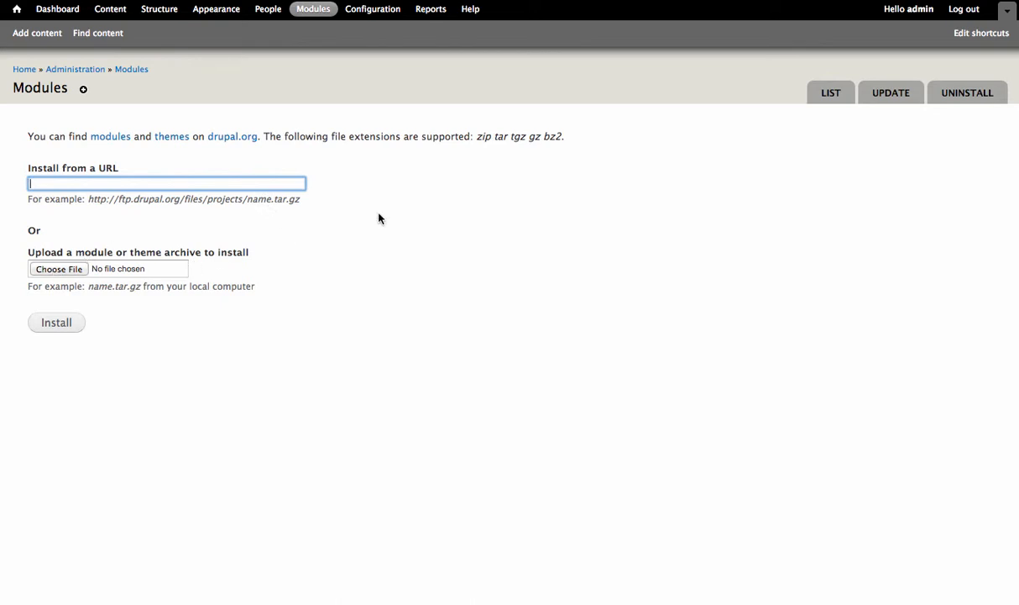
type("http://practicerate.com/")
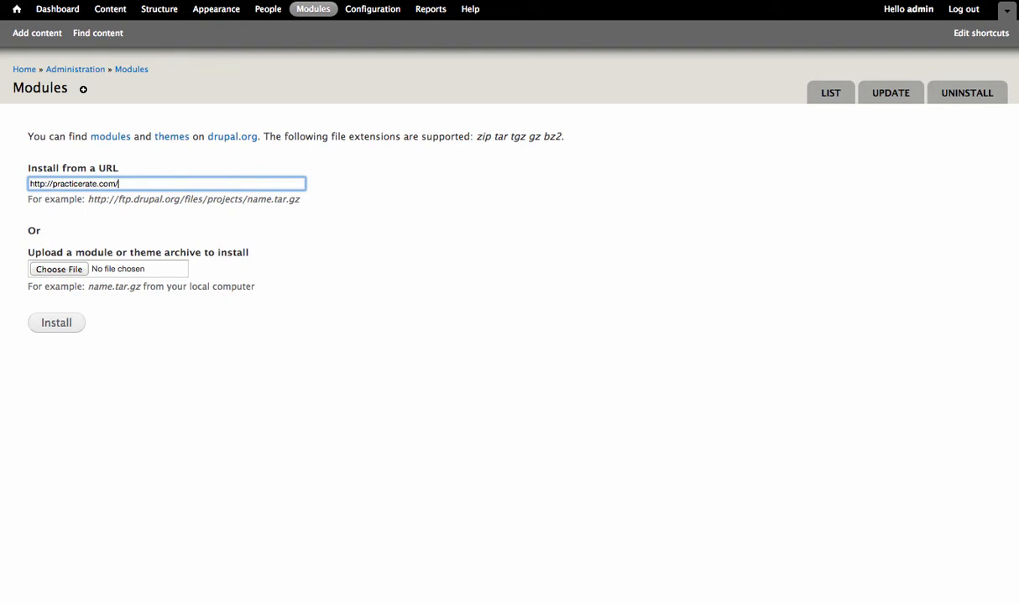
type("download/drupal/practicestar.zip")
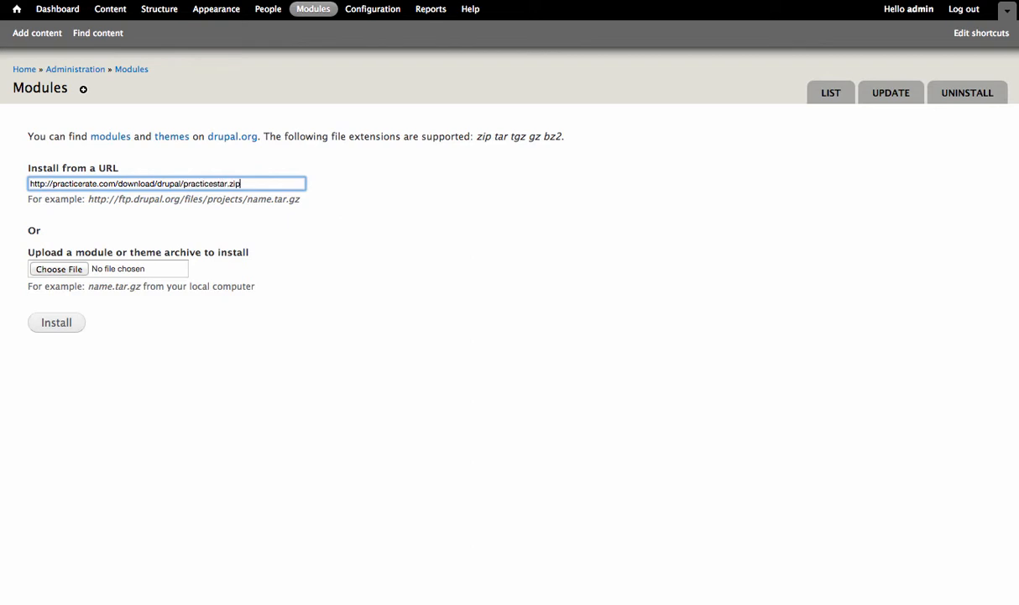
key("Return")
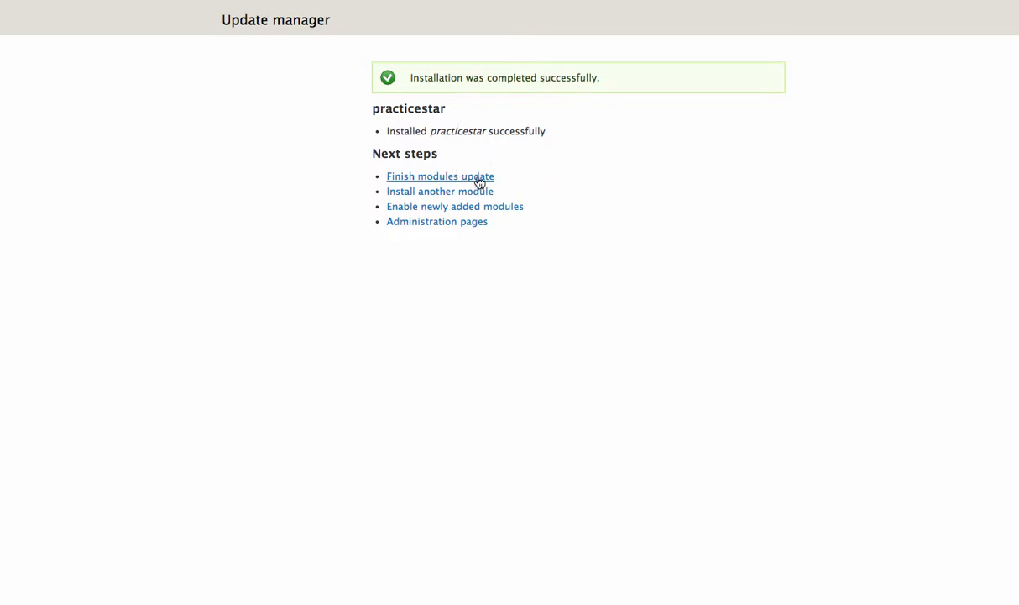
Enable the Practicestar module in the Other group of the module list and save the configuration
left_click(443, 222)
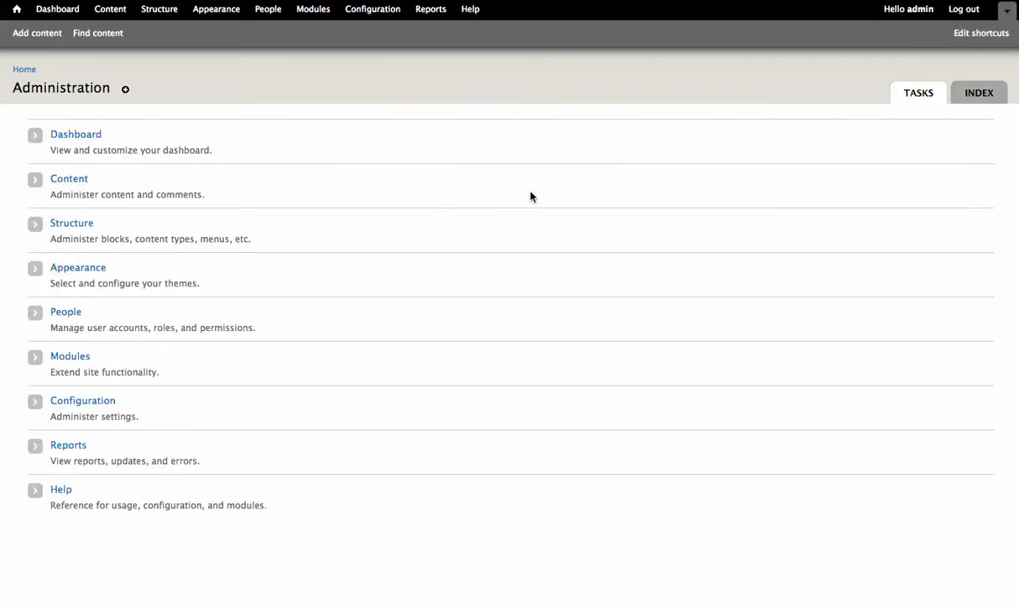
left_click(313, 10)
scroll(492, 255, "down", 20)
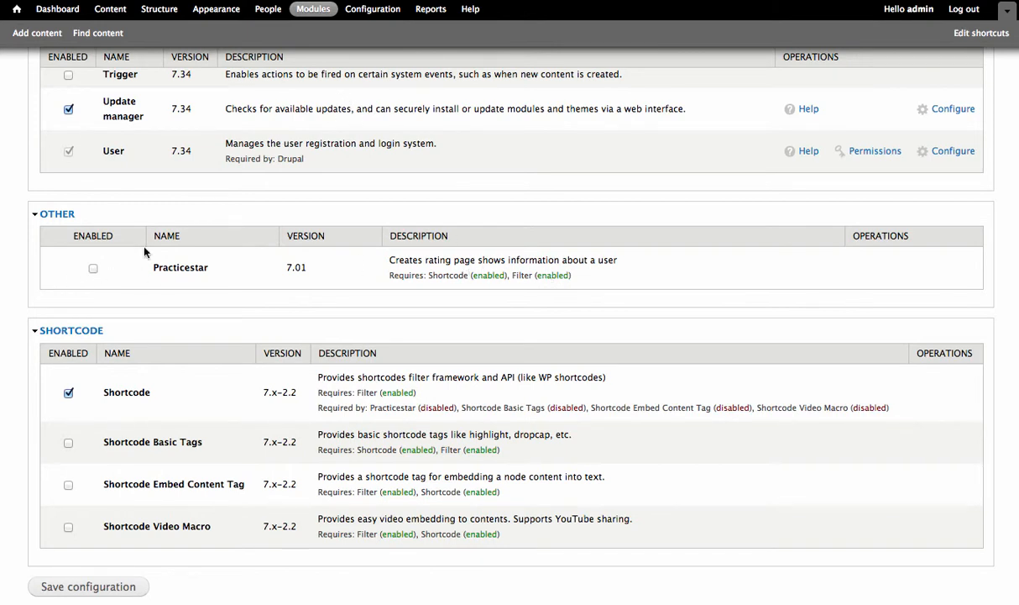
left_click(93, 268)
left_click(93, 586)
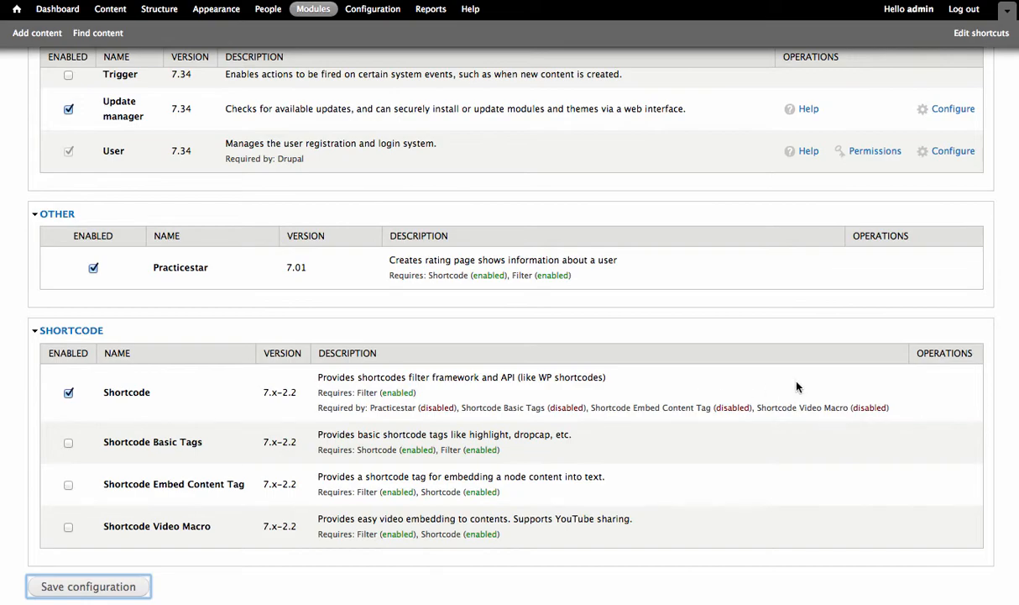
scroll(896, 351, "down", 20)
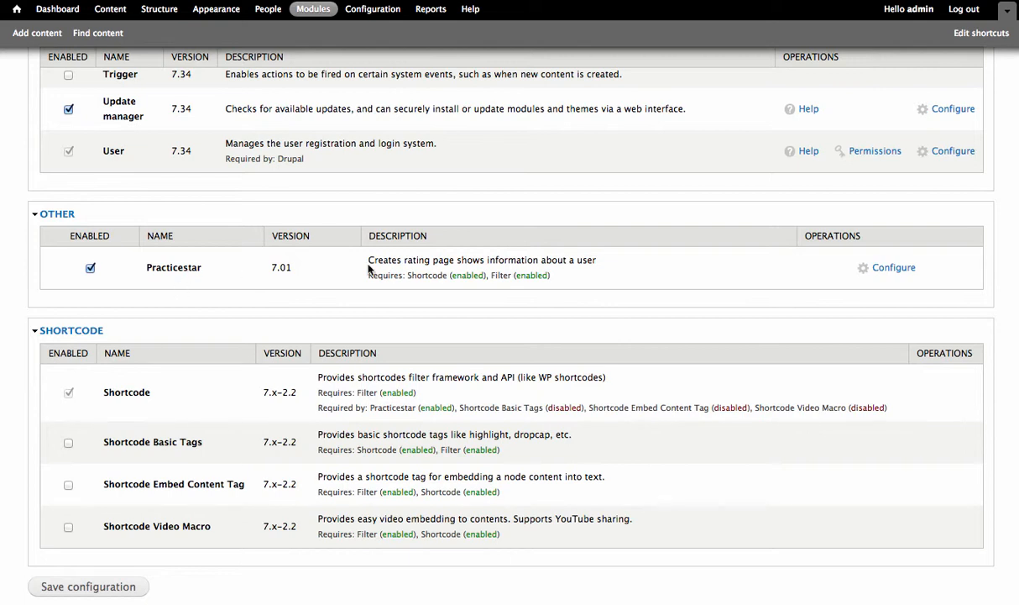
Open Practicestar's configuration, fill in the User ID, and choose the Mask patient mask type with the mask "VoxMD Patient"
left_click(893, 268)
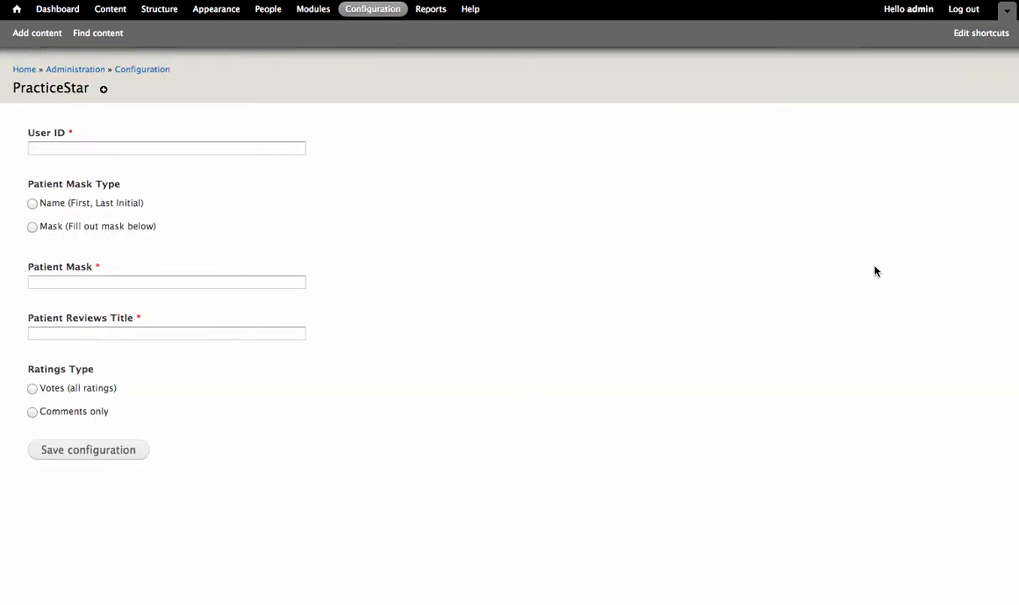
left_click(130, 148)
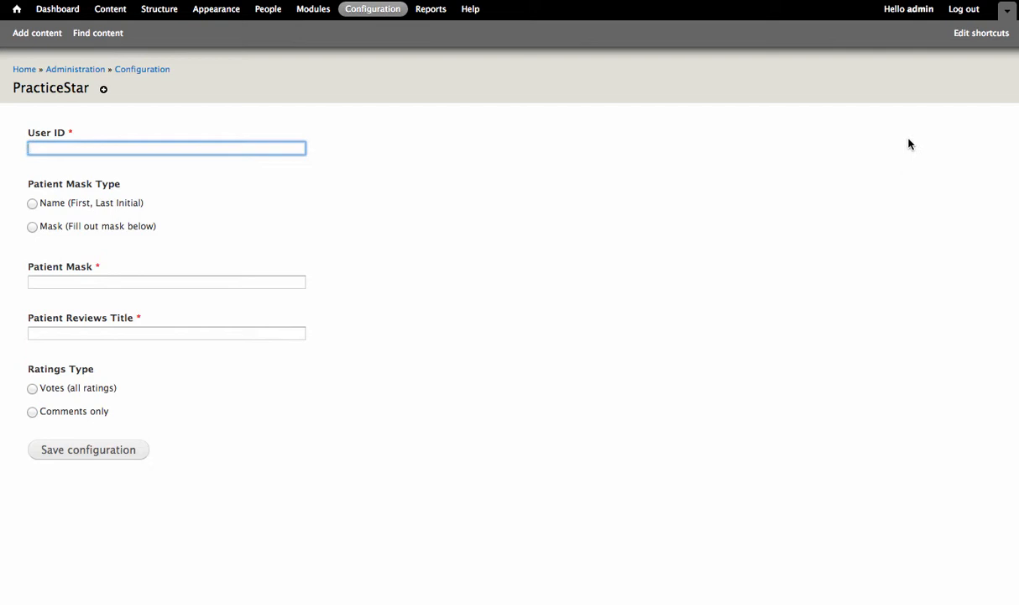
type("123")
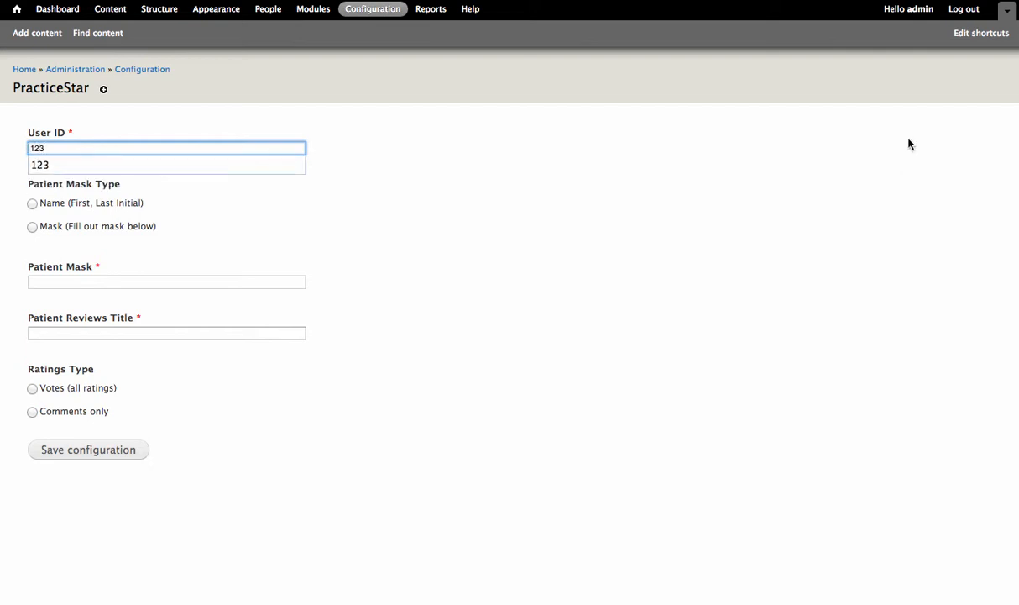
left_click(654, 218)
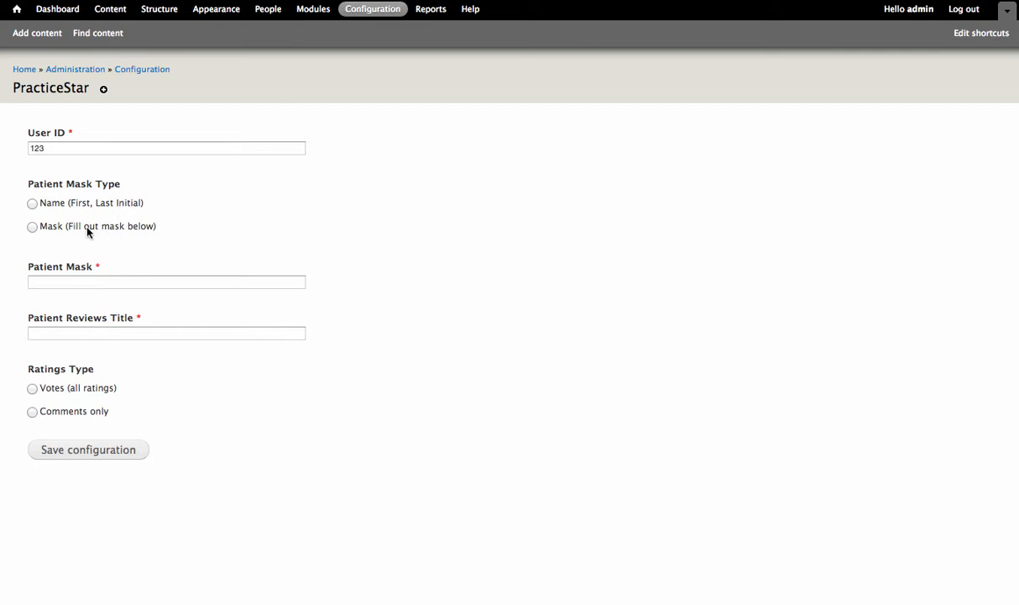
left_click(32, 226)
left_click(124, 276)
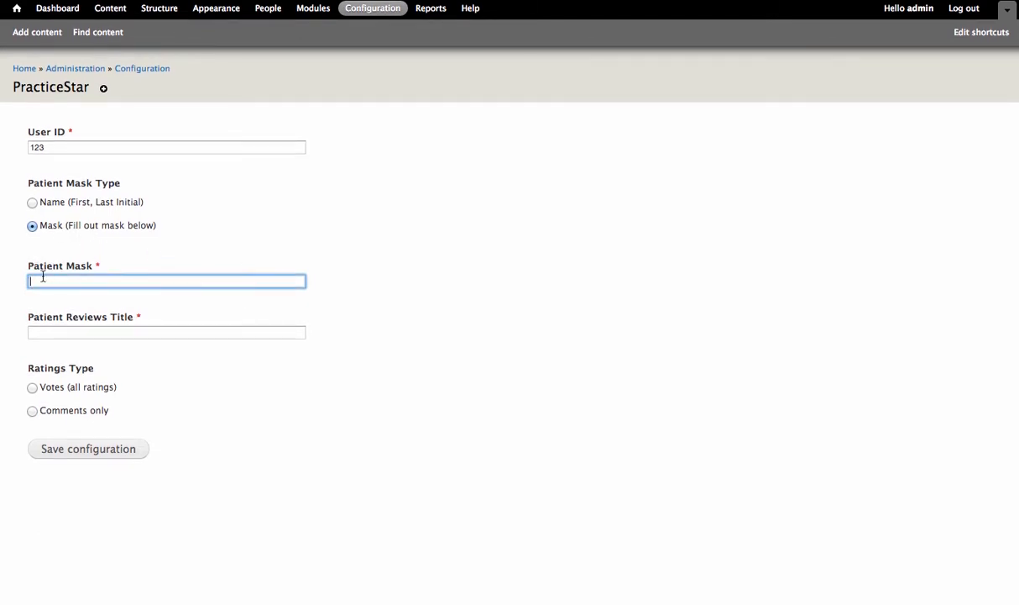
type("Vox")
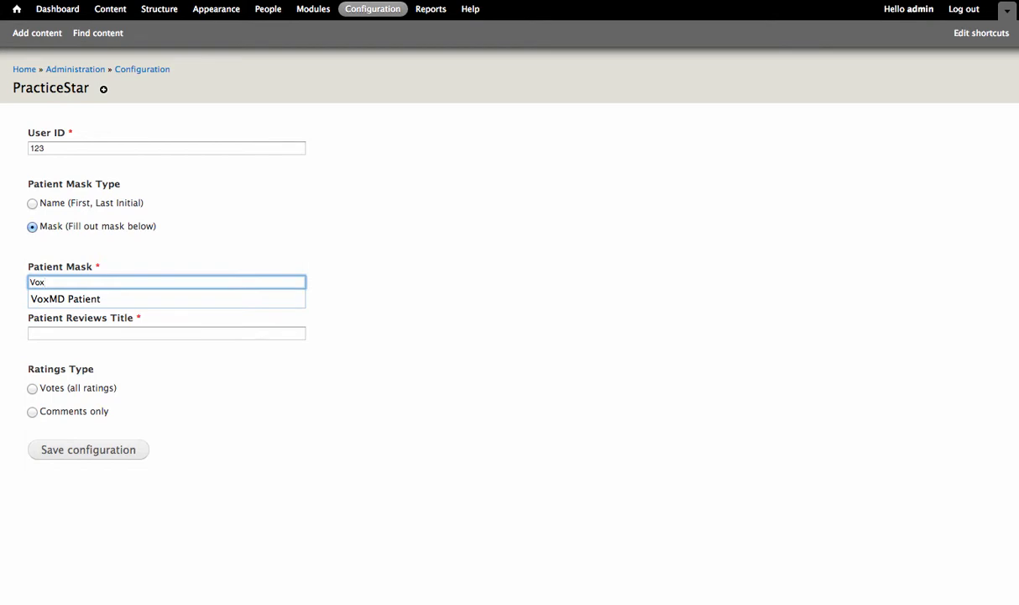
type("MD Patient")
Set the Patient Reviews Title to "VoxMD Patient Reviews" and the ratings type to Votes (all ratings), and save the configuration
left_click(49, 332)
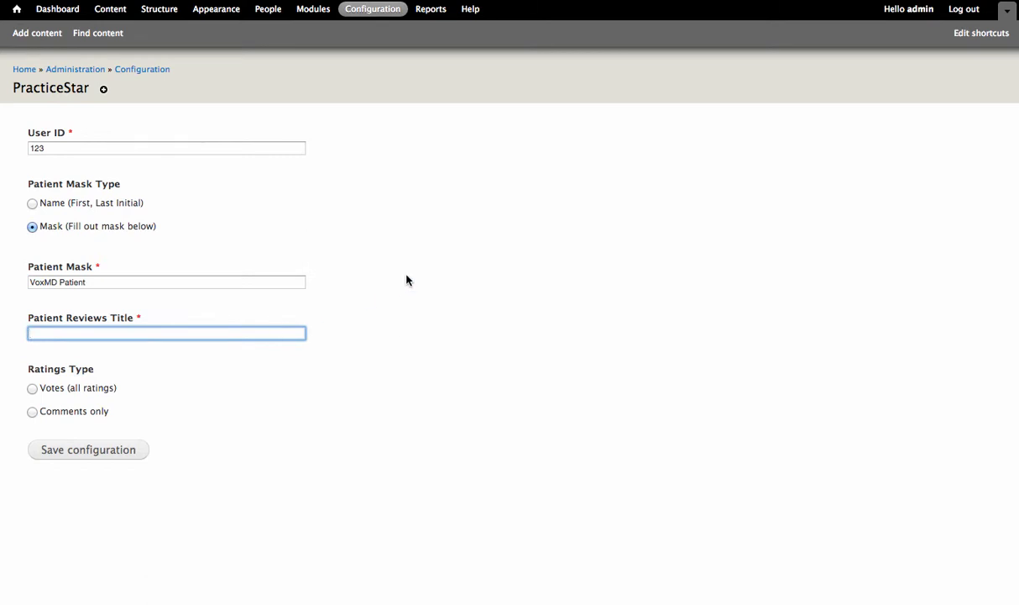
type("VoxMD")
key("Down")
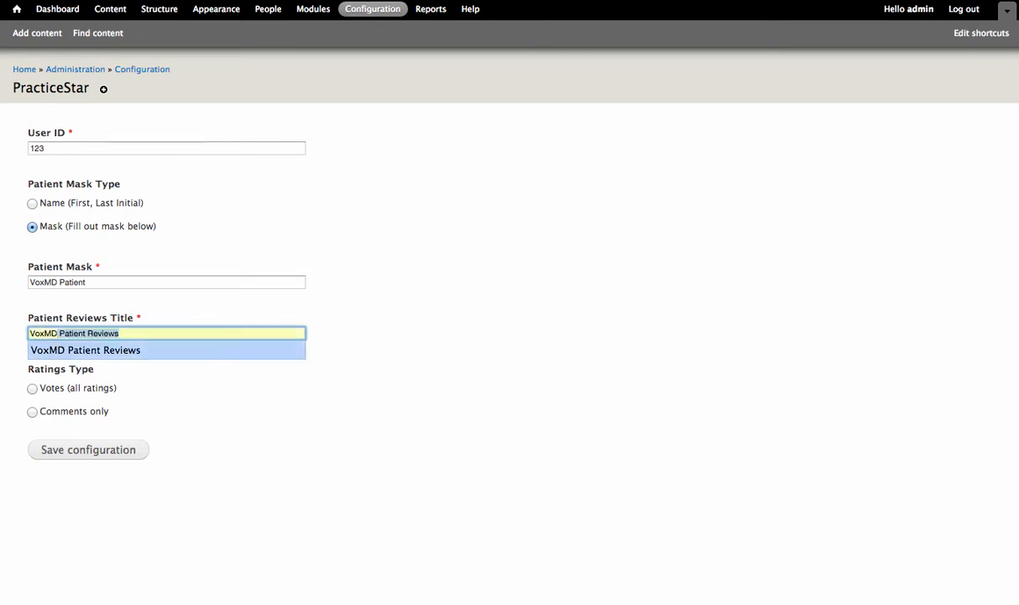
key("Tab")
left_click(160, 334)
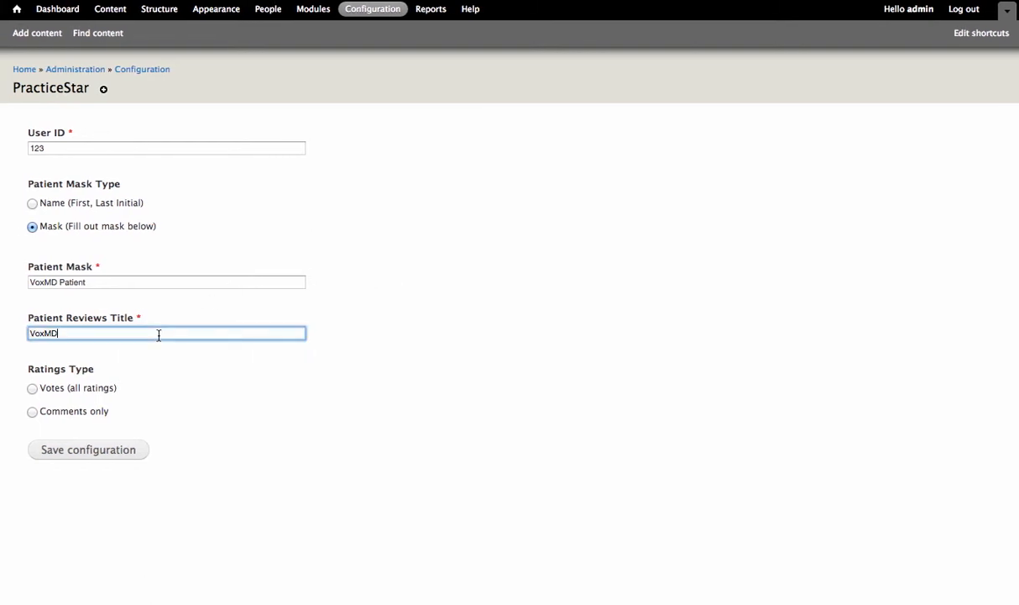
type("Patient Reviews")
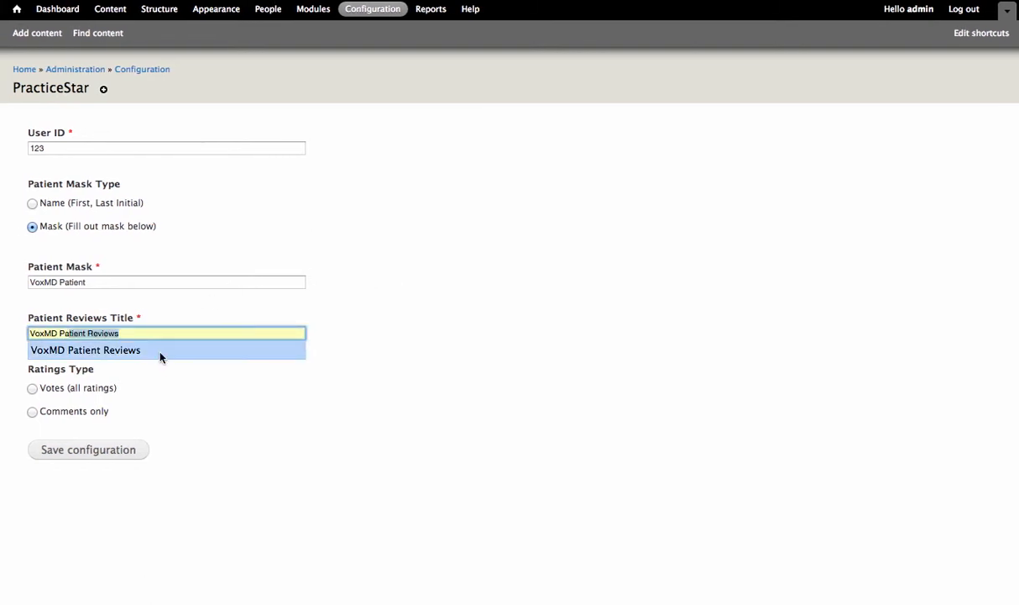
left_click(159, 353)
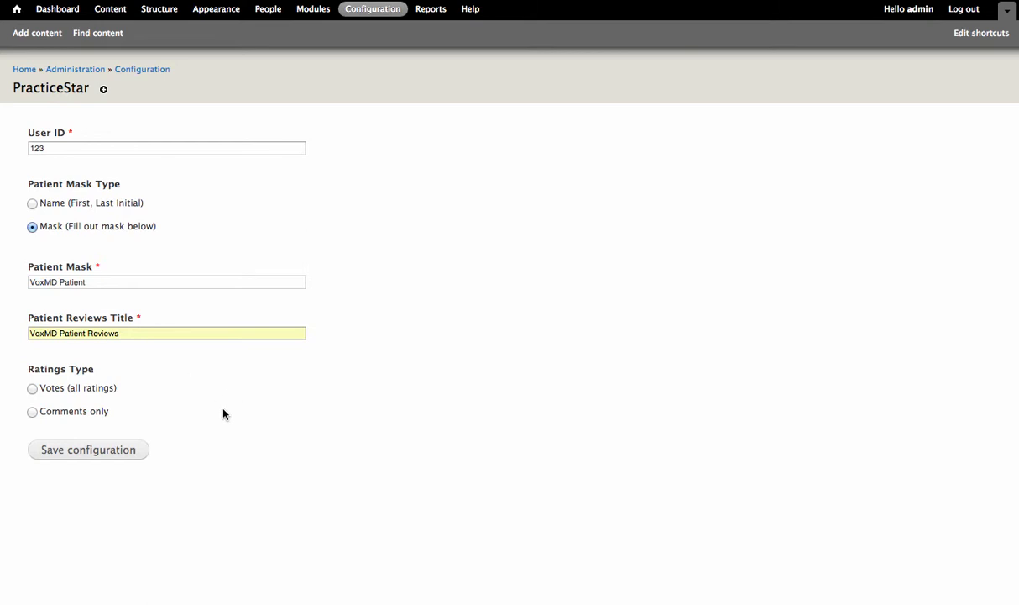
left_click(33, 392)
left_click(85, 453)
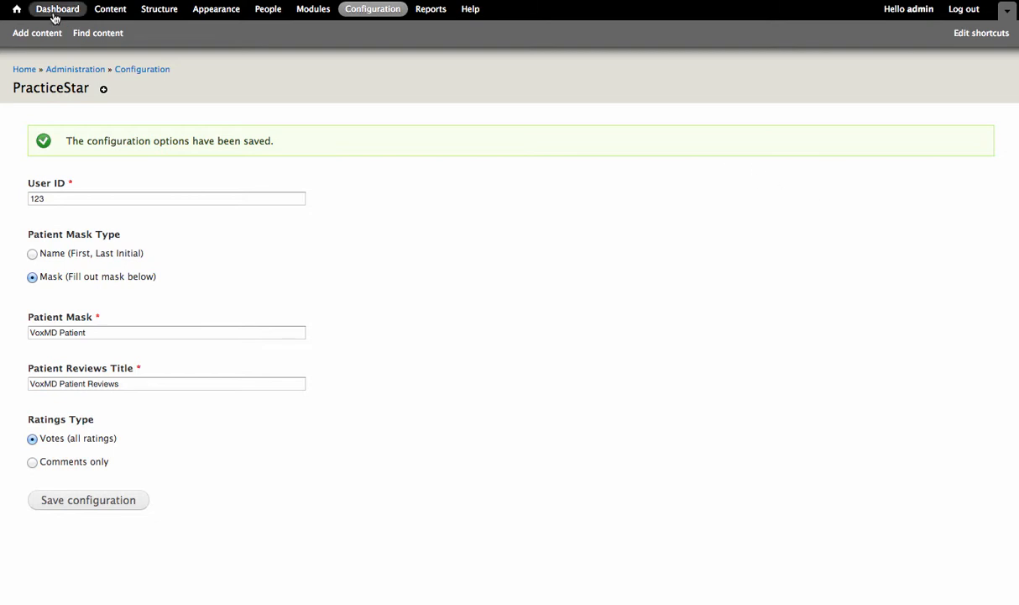
Open the Demo Page for editing and insert [PSStart doctor_id="1033"][/PSStart] directly before the h1 heading in the body
left_click(17, 10)
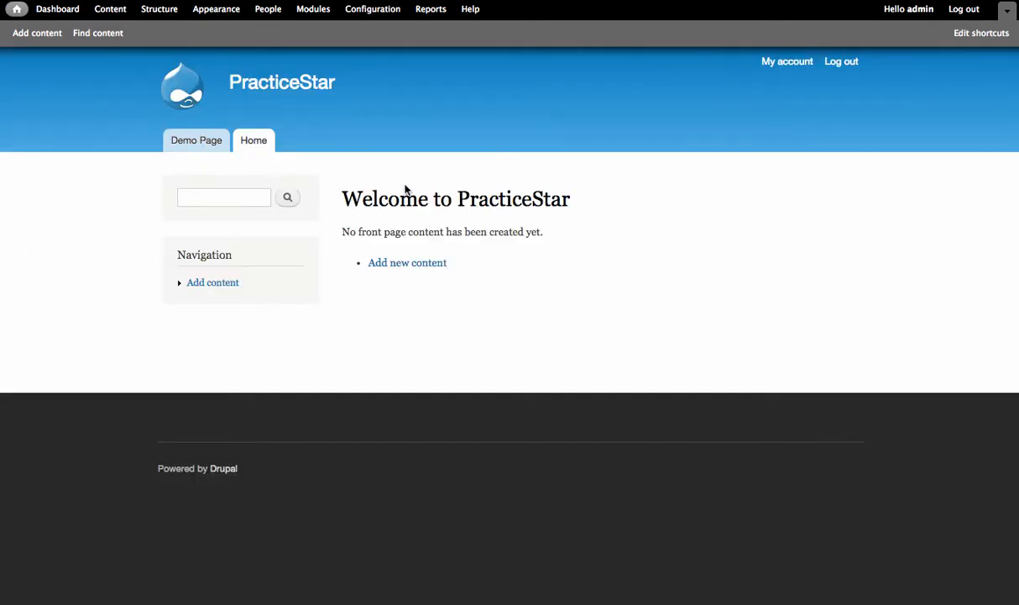
left_click(191, 144)
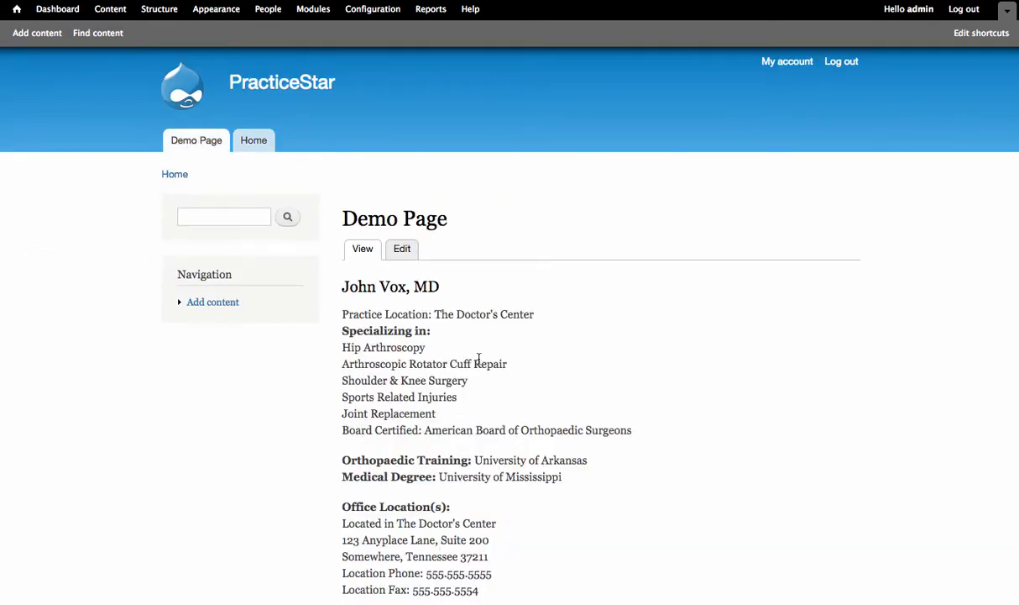
left_click(399, 248)
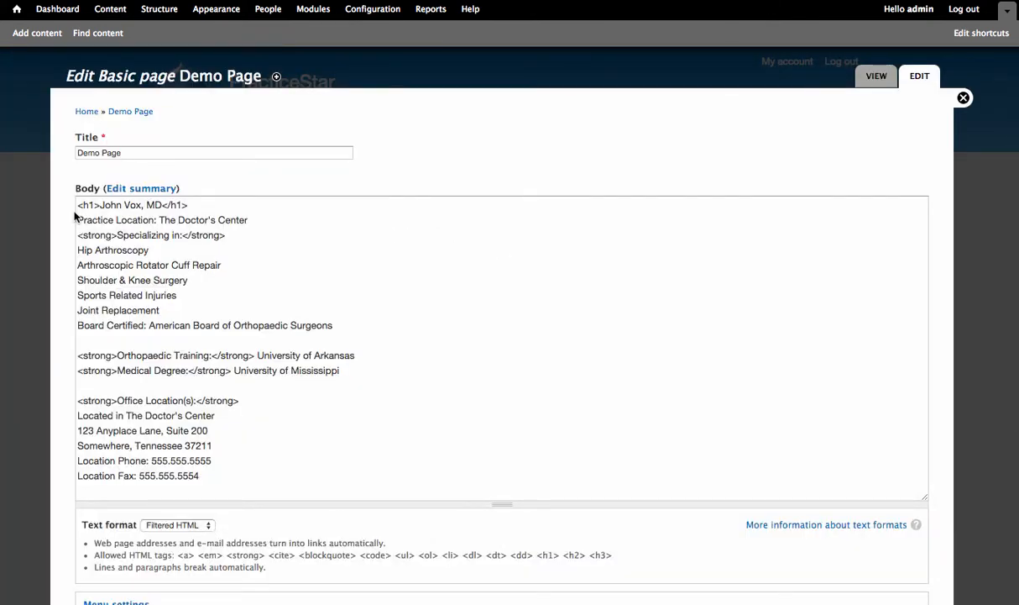
left_click(80, 204)
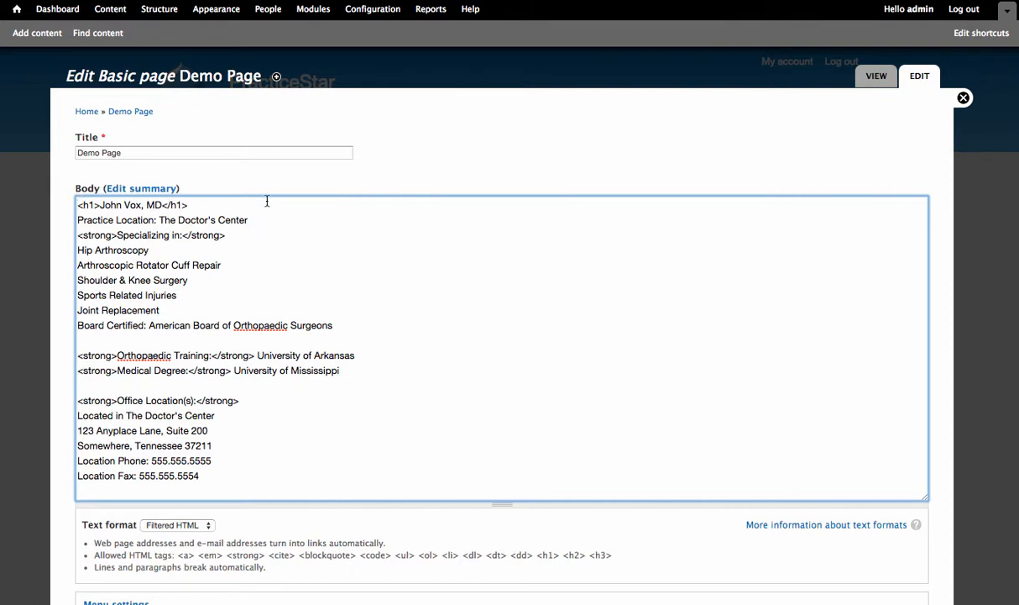
type("[PSStart doctor_id=\"1033\"][/PSStart]")
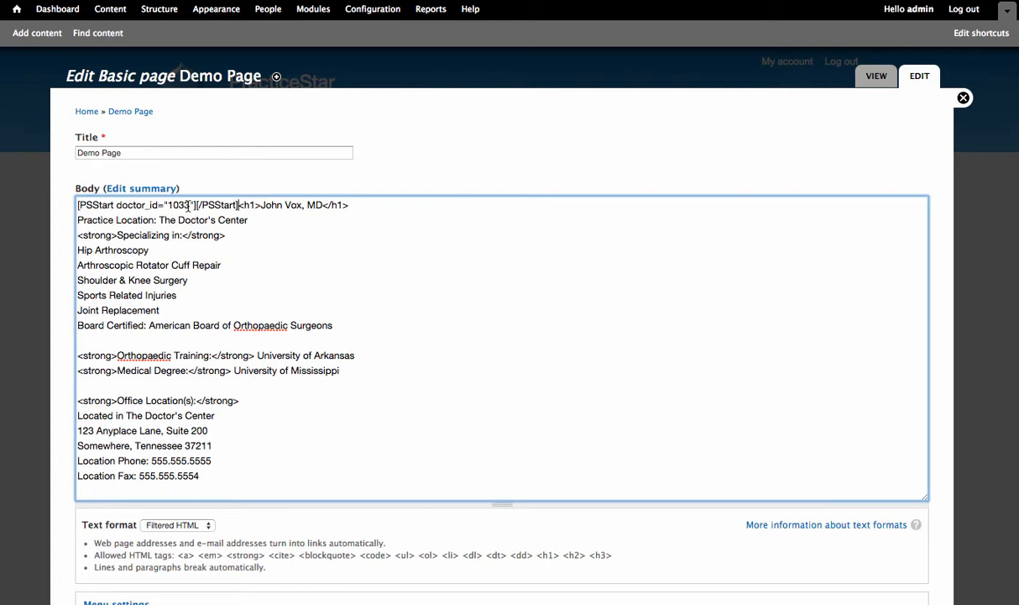
scroll(168, 193, "down", 1)
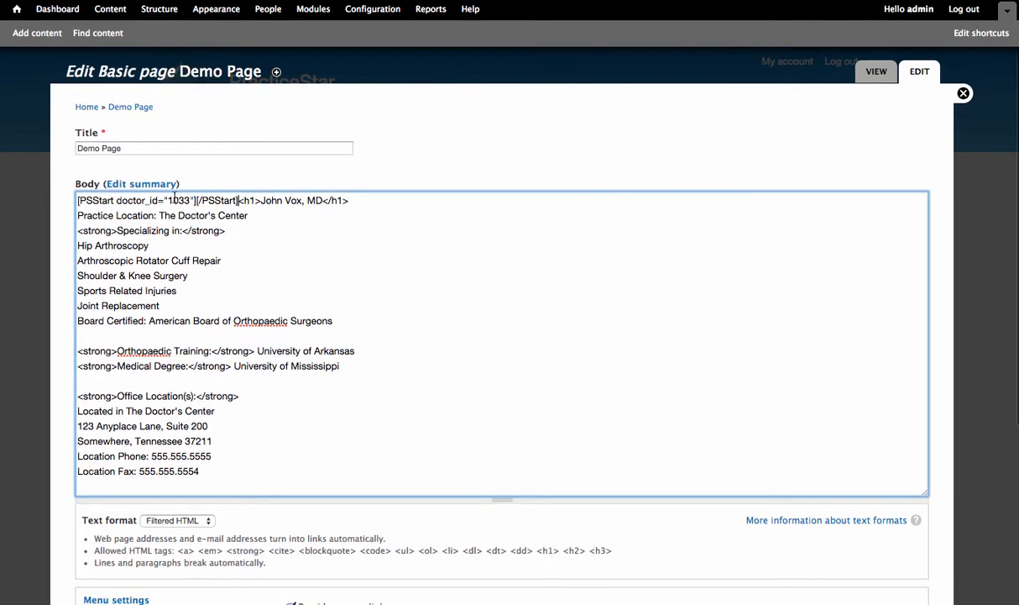
scroll(192, 200, "up", 1)
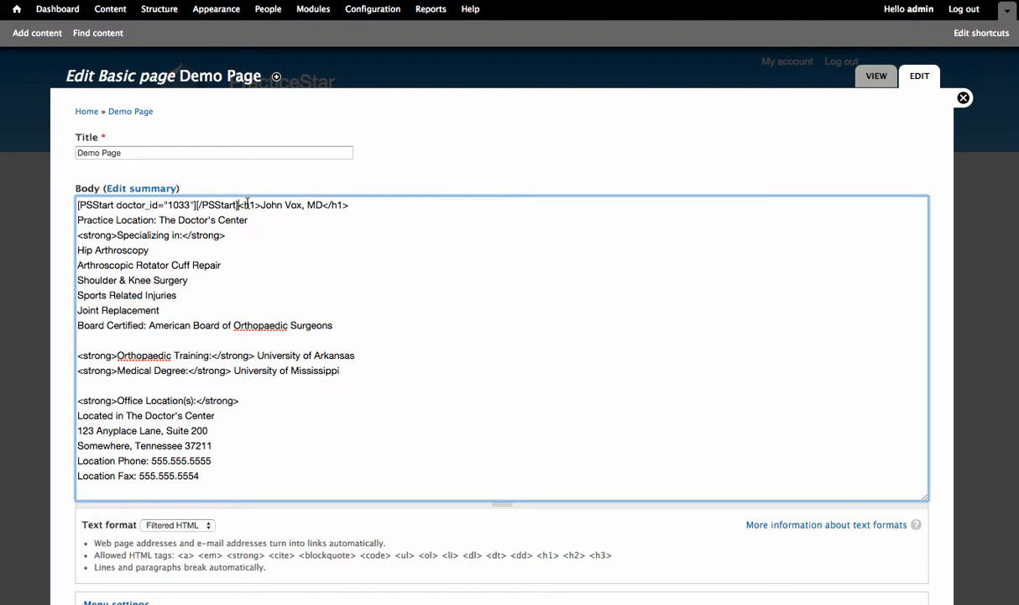
Insert [PSAggregate doctor_id="1033"][/PSAggregate] directly before the "Specializing in:" line in the Demo Page body
left_click(202, 1)
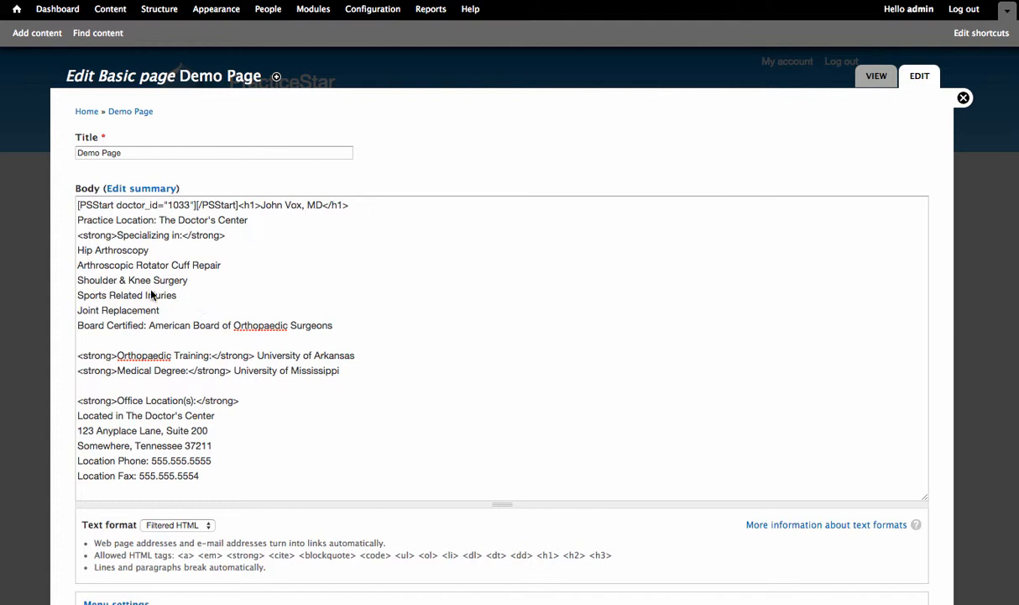
left_click(78, 240)
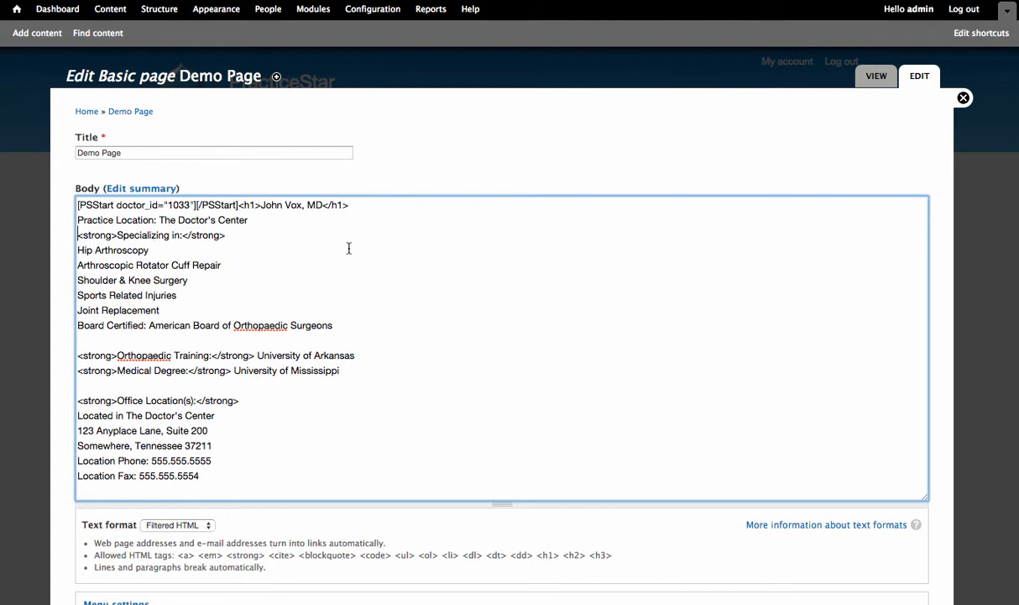
type("[PSAggregate doctor_id=\"1033\"][/PSAggregate]")
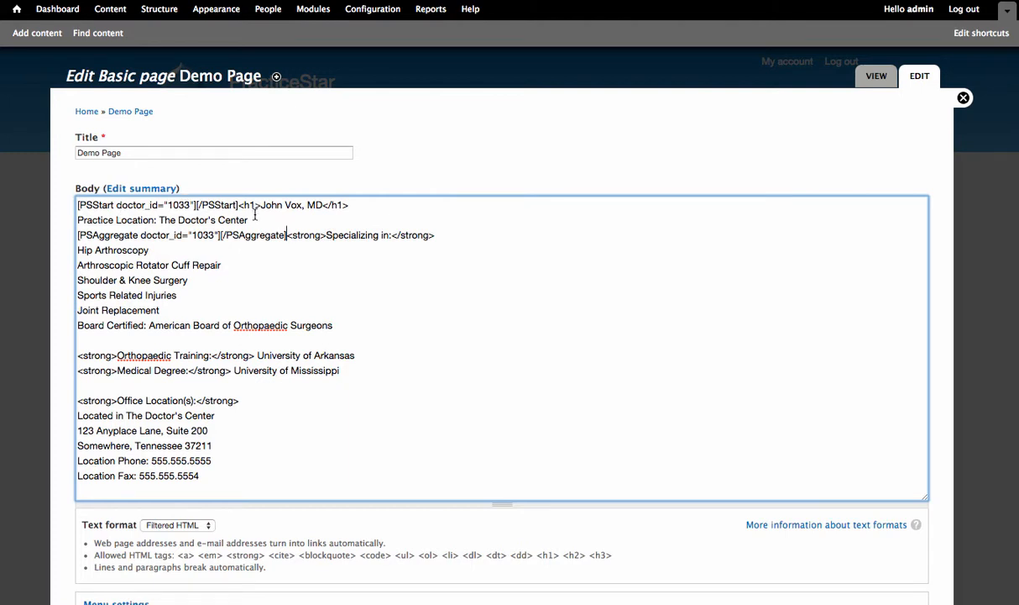
Add [PSReviews doctor_id="1033"][/PSReviews] and, on its own line, [PSEnd][/PSEnd] at the end of the Demo Page body
left_click(238, 205)
key("super+Tab")
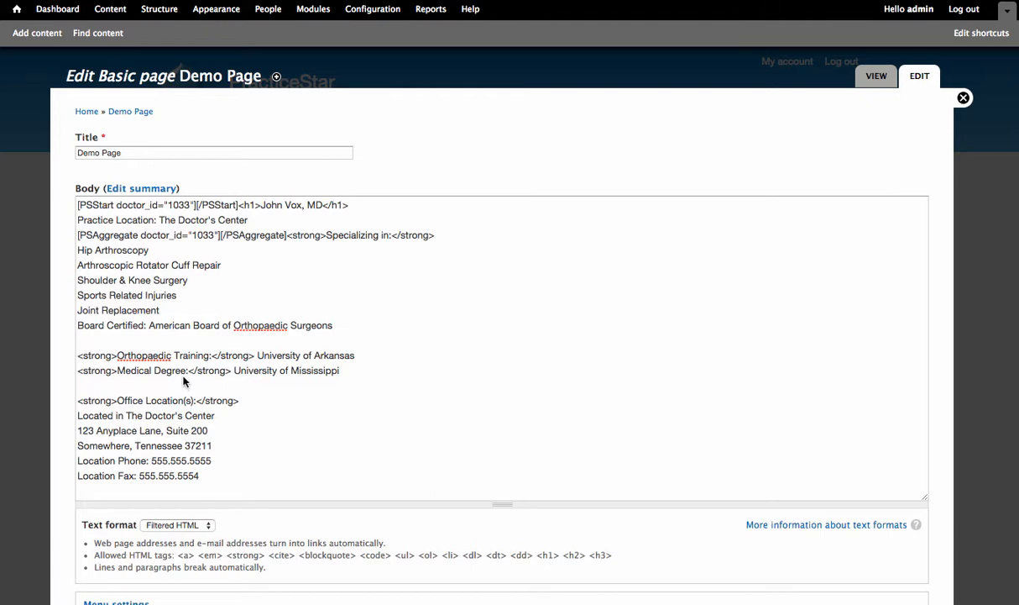
scroll(302, 334, "down", 5)
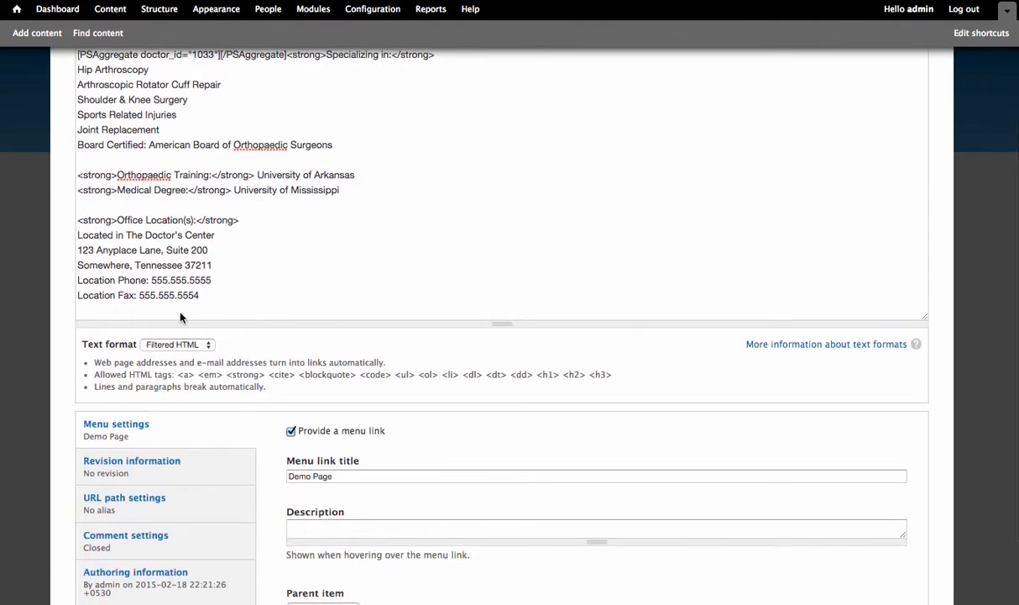
left_click(183, 313)
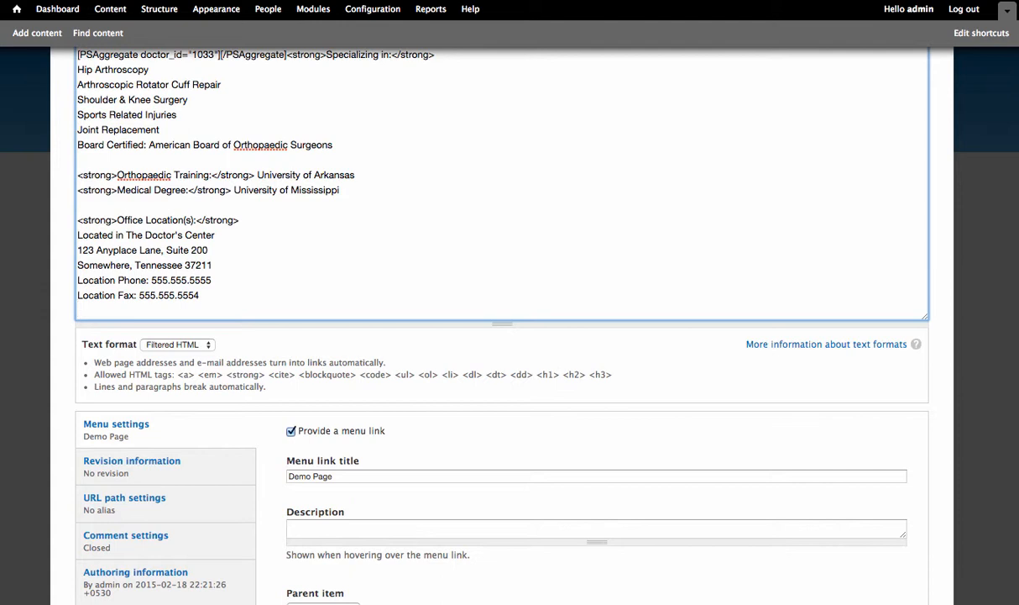
type("[PSReviews doctor_id=\"1033\"][/PSReviews] [PSEnd][/PSEnd]")
scroll(111, 325, "down", 1)
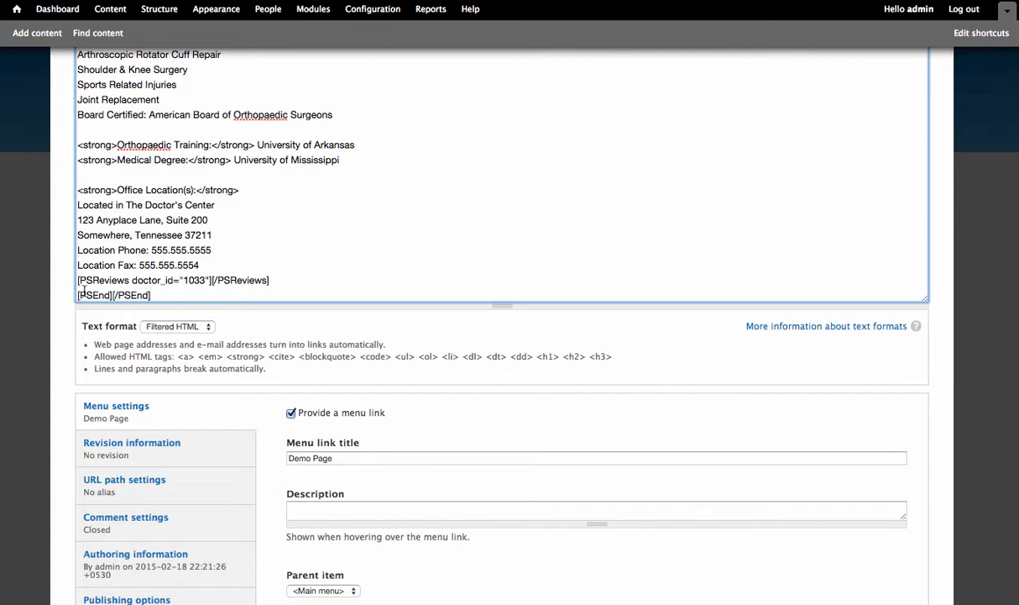
Check the shortcodes in the Demo Page body, save the page, and review the published page content
scroll(116, 294, "down", 1)
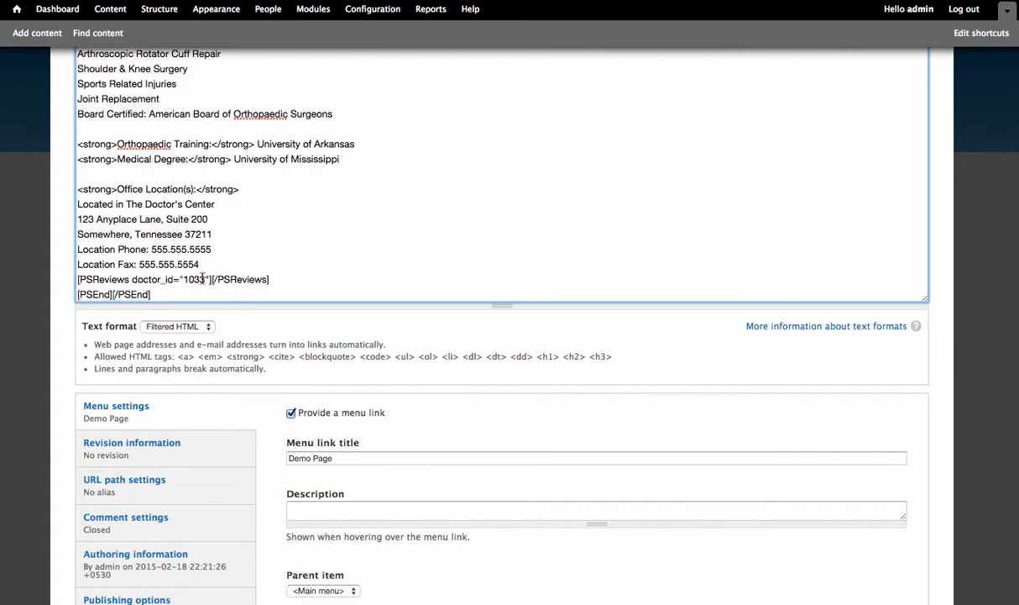
scroll(206, 289, "up", 5)
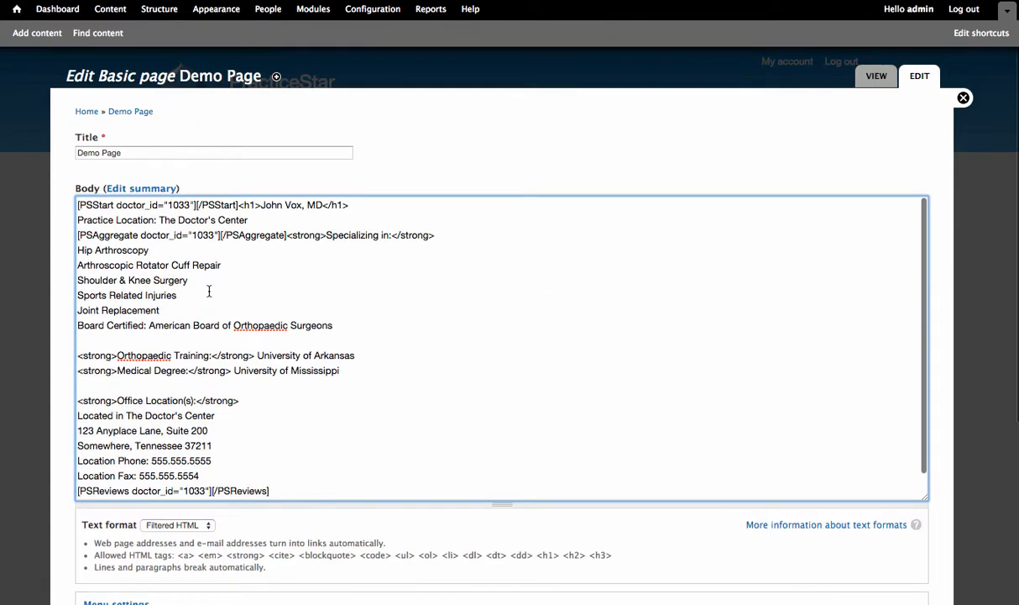
scroll(209, 290, "down", 2)
scroll(209, 291, "up", 2)
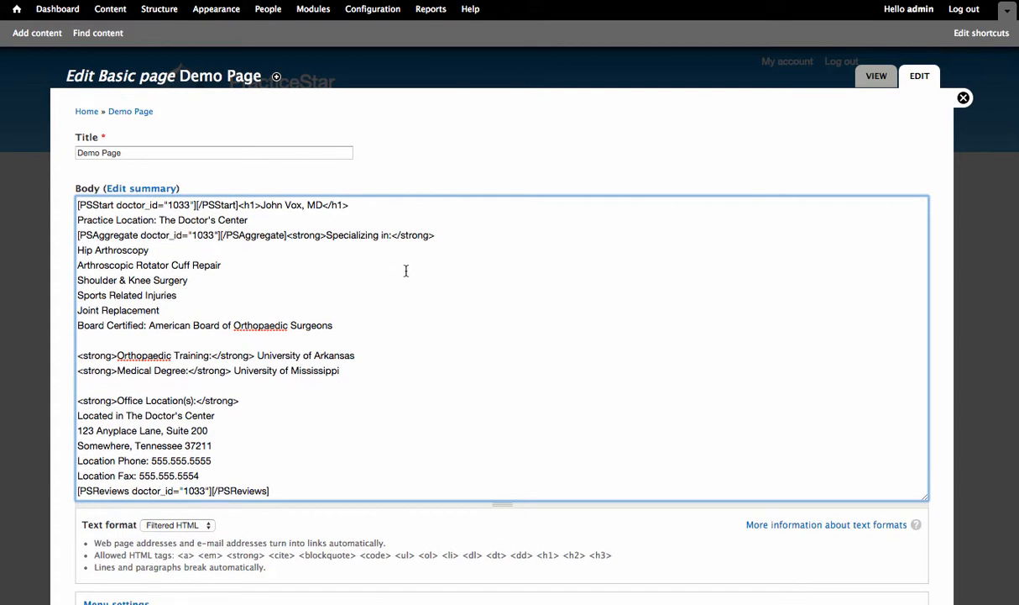
scroll(682, 333, "down", 4)
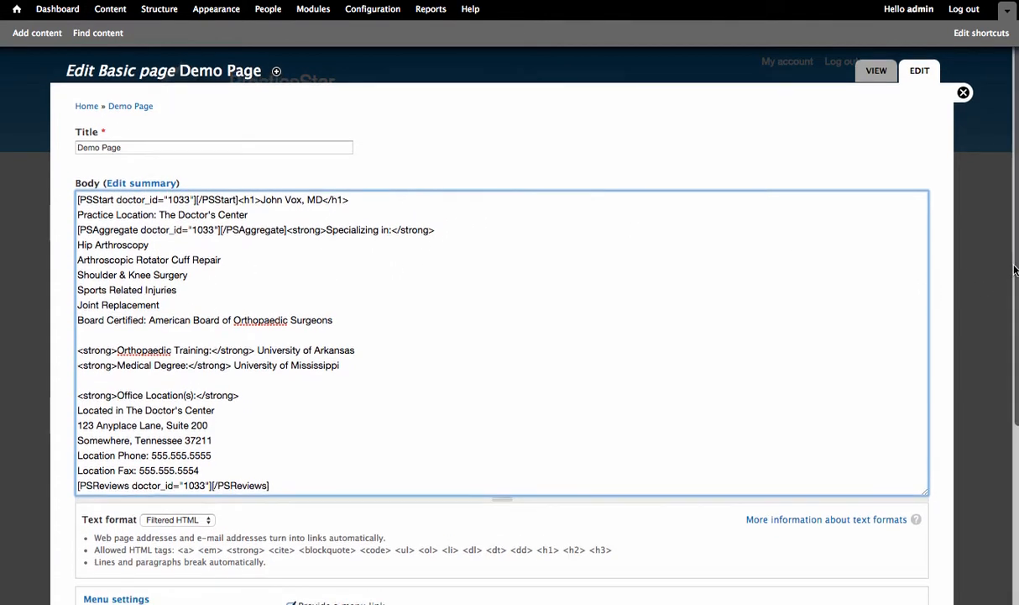
scroll(682, 333, "down", 3)
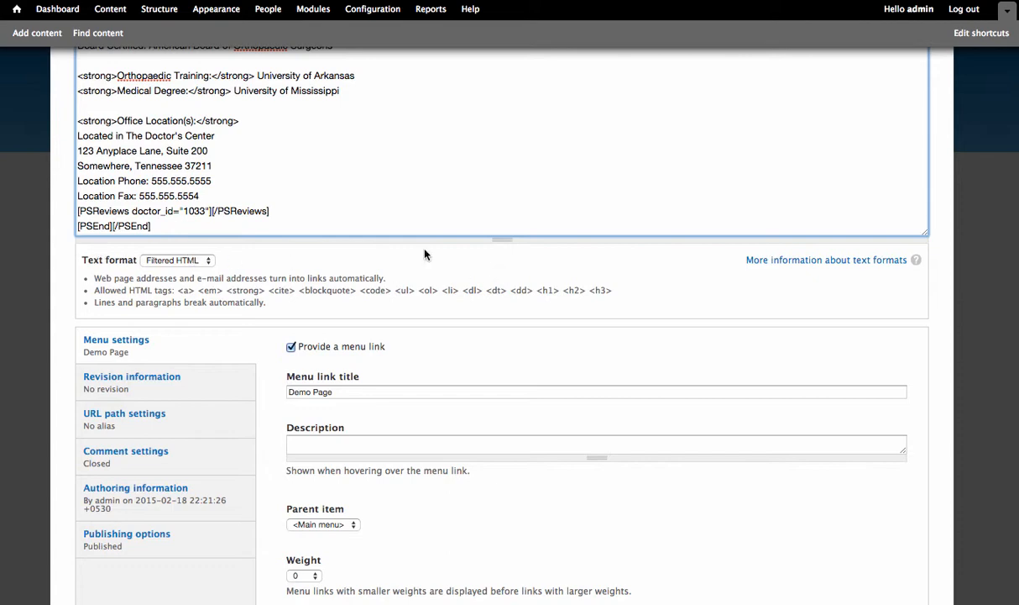
scroll(544, 231, "down", 2)
left_click(90, 581)
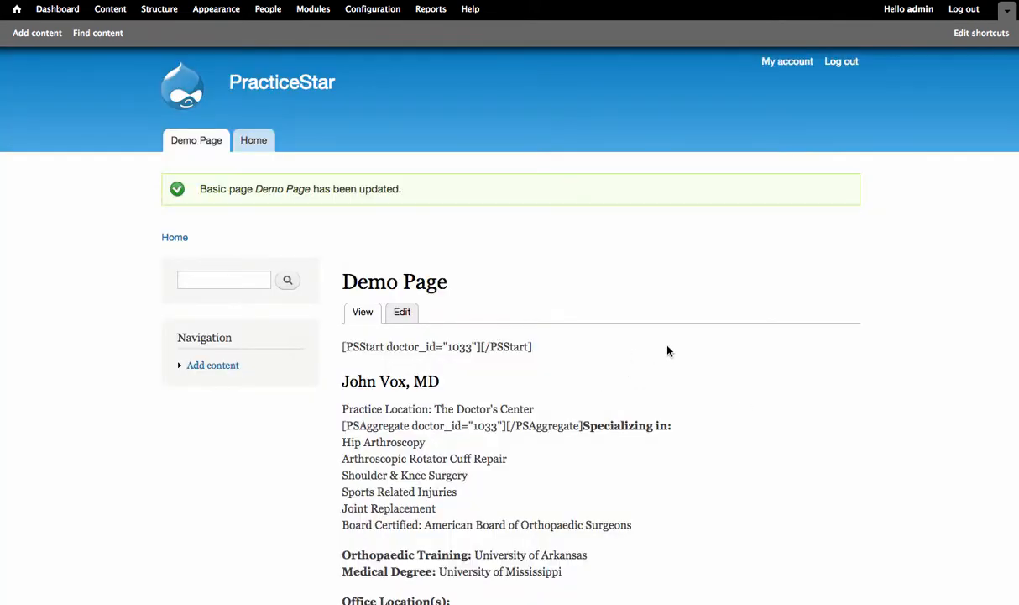
scroll(678, 336, "down", 4)
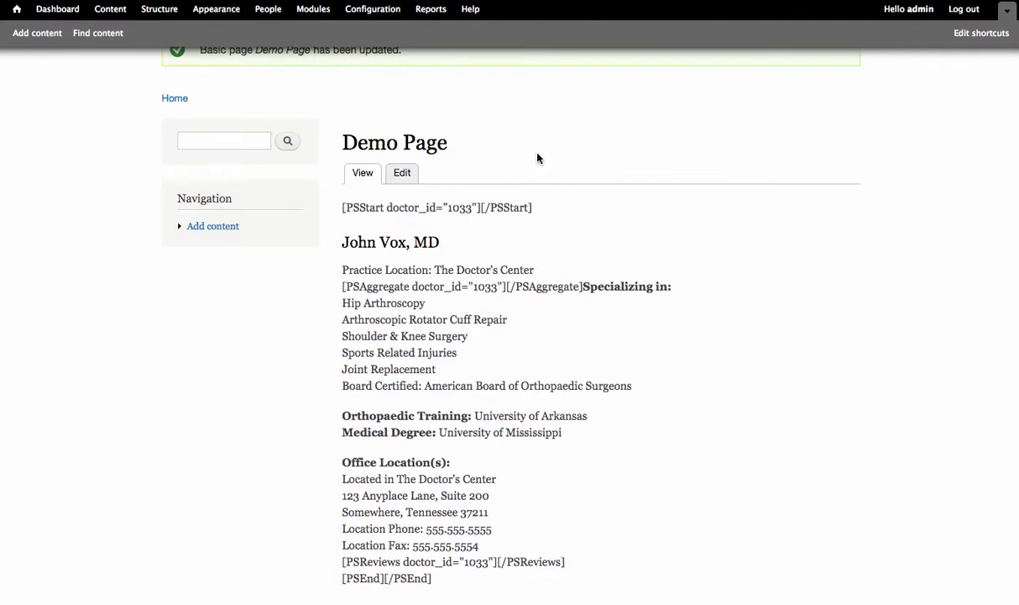
scroll(539, 158, "up", 3)
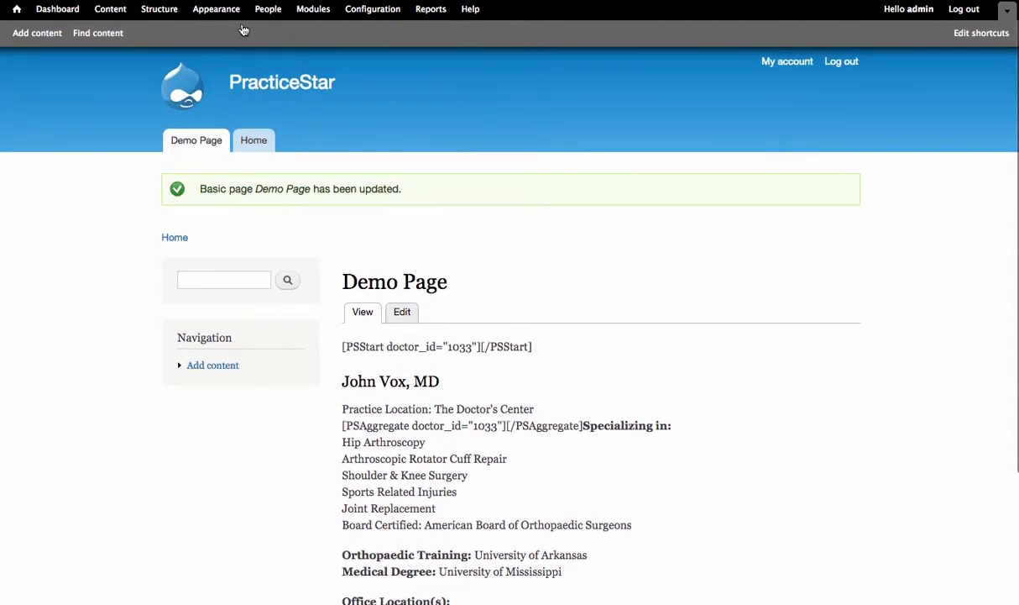
left_click(314, 11)
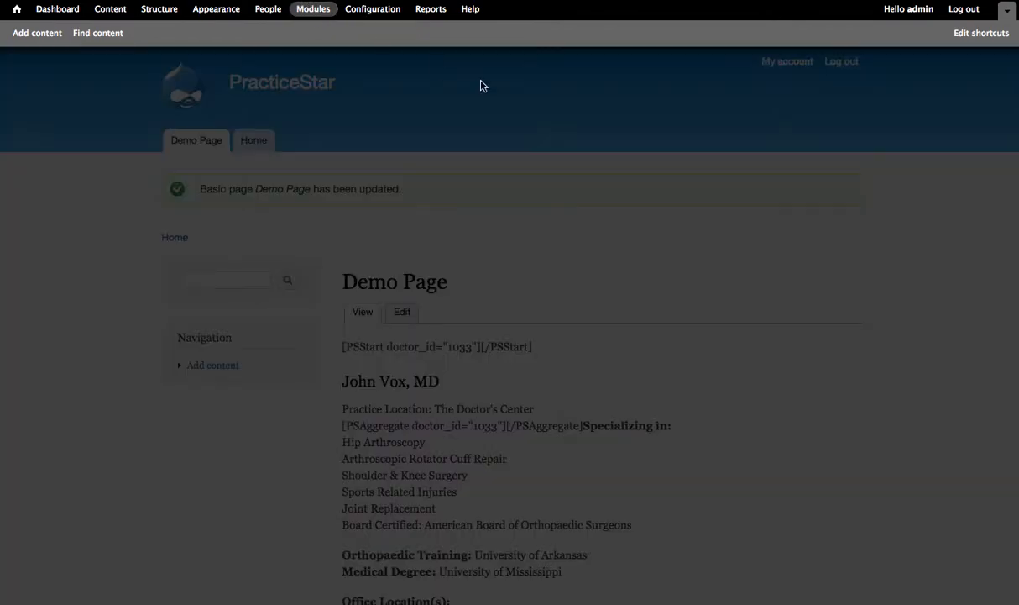
scroll(487, 167, "down", 10)
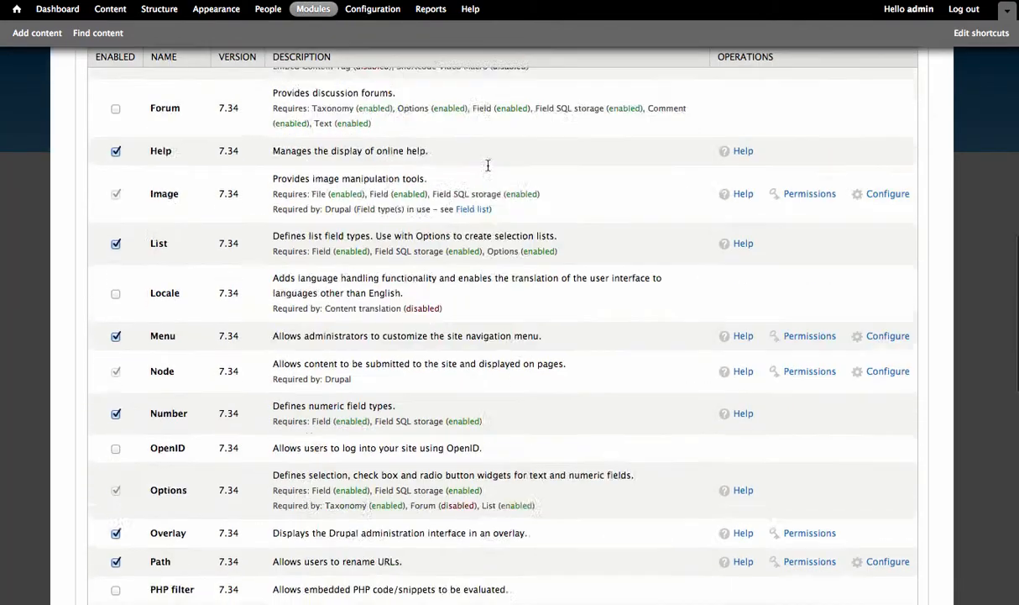
scroll(487, 168, "down", 10)
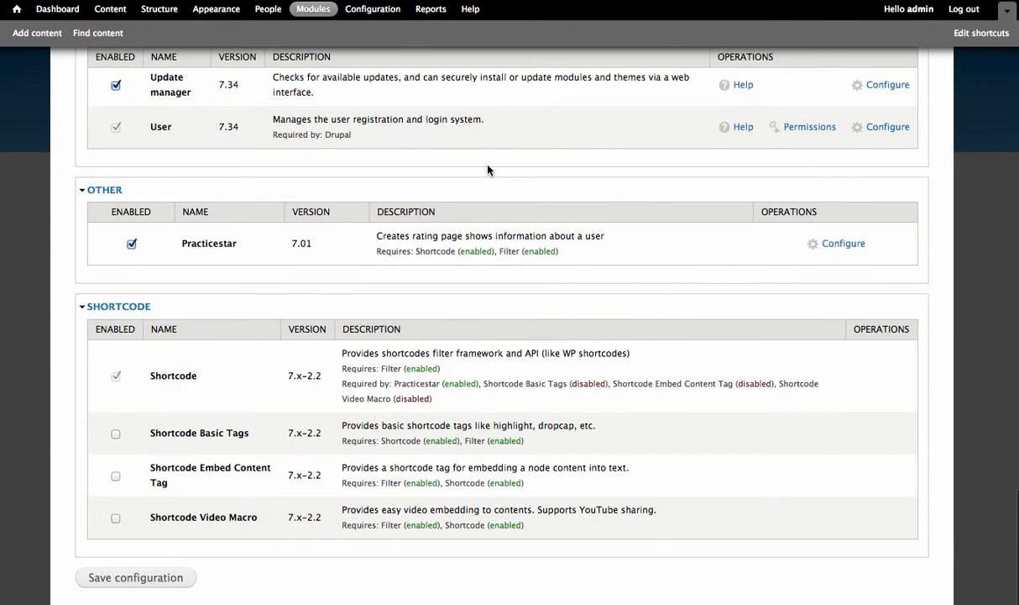
left_click(812, 244)
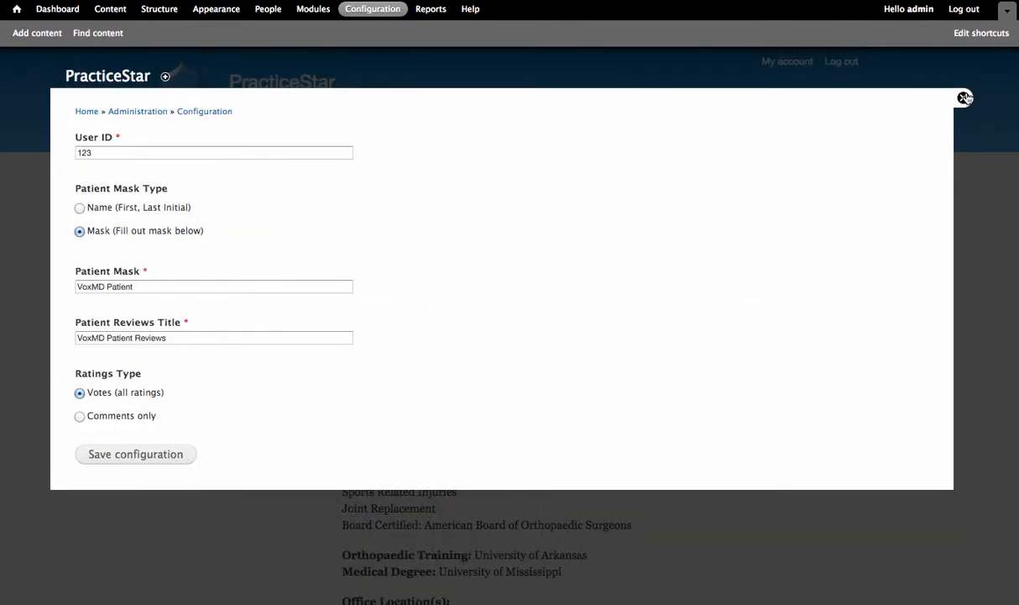
left_click(962, 99)
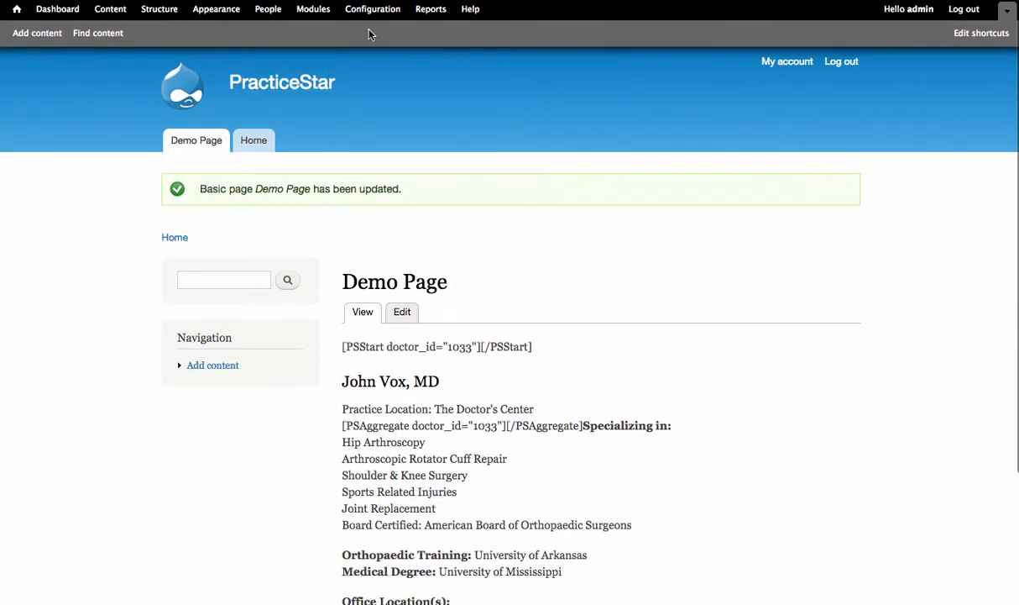
Open the configuration of the Filtered HTML text format and enable its Shortcodes filter
left_click(374, 10)
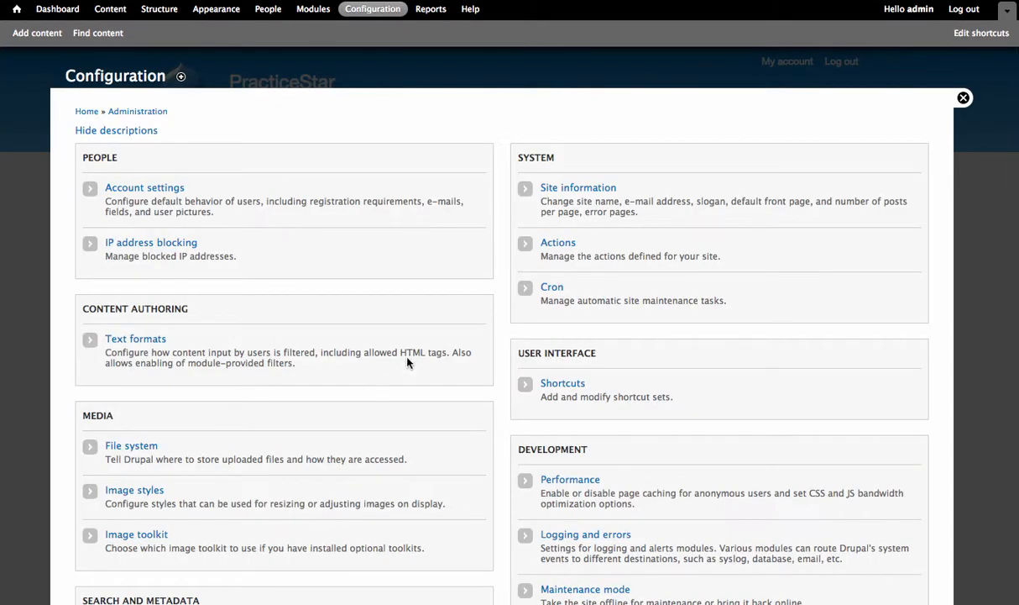
scroll(408, 362, "down", 5)
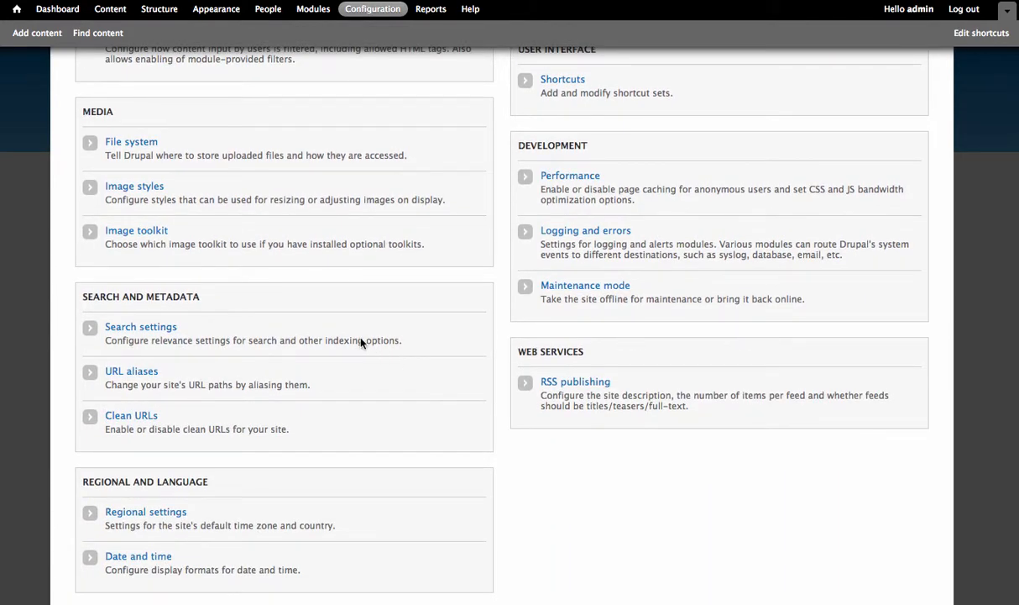
scroll(360, 341, "up", 2)
scroll(353, 290, "up", 3)
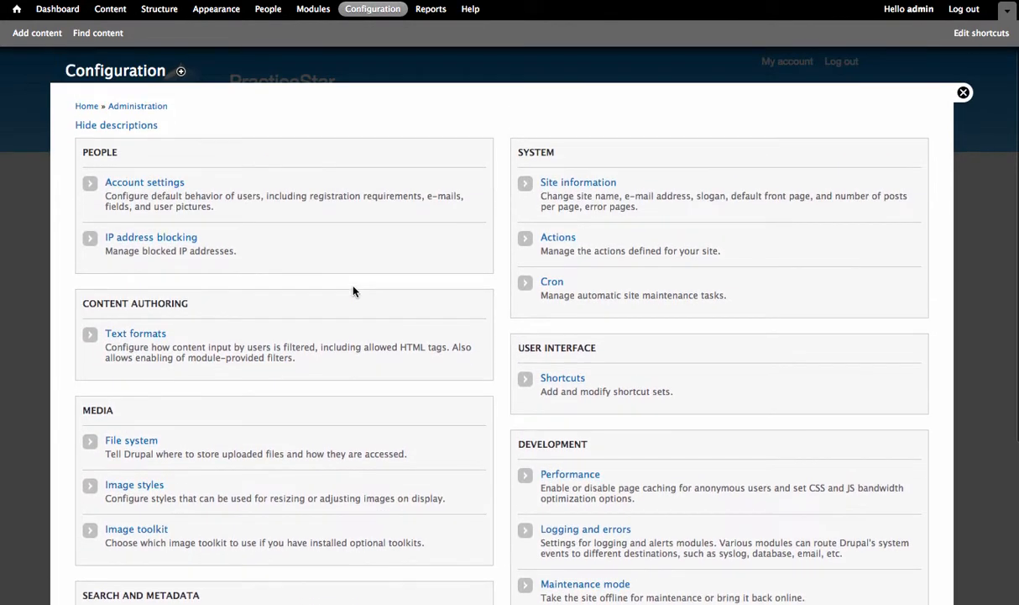
scroll(353, 290, "down", 1)
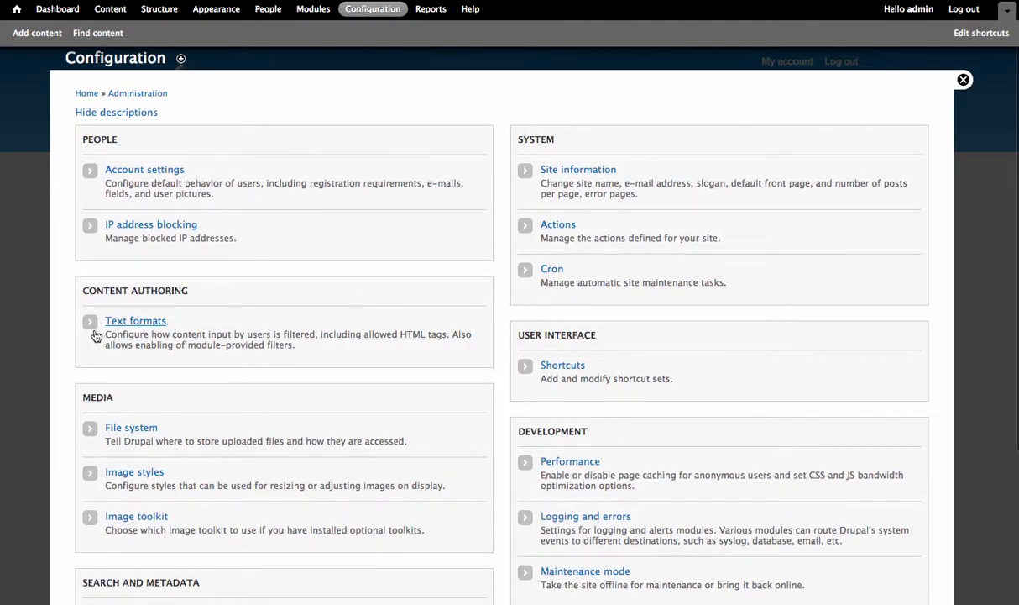
left_click(126, 322)
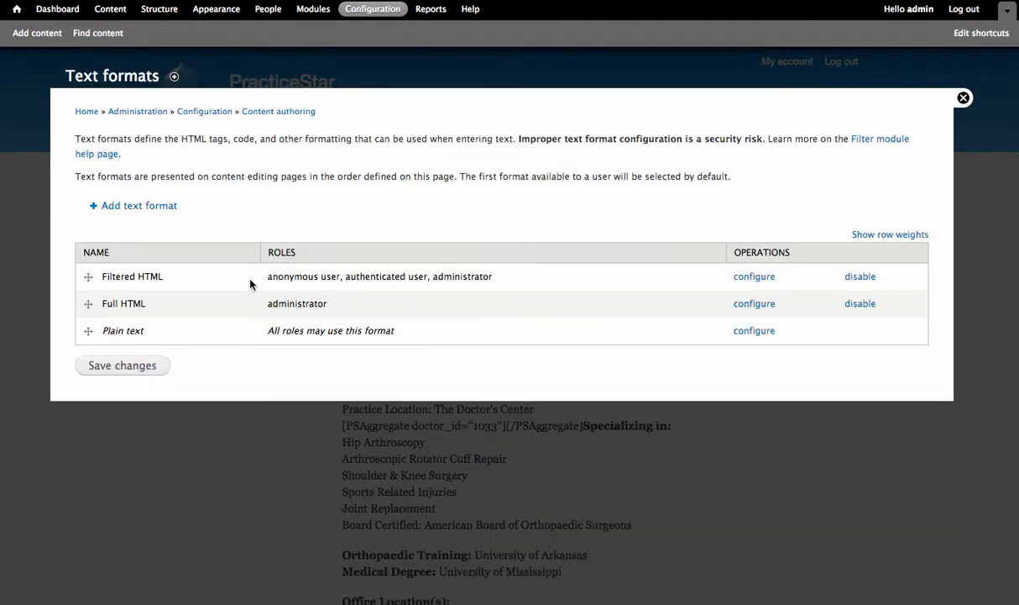
left_click(750, 278)
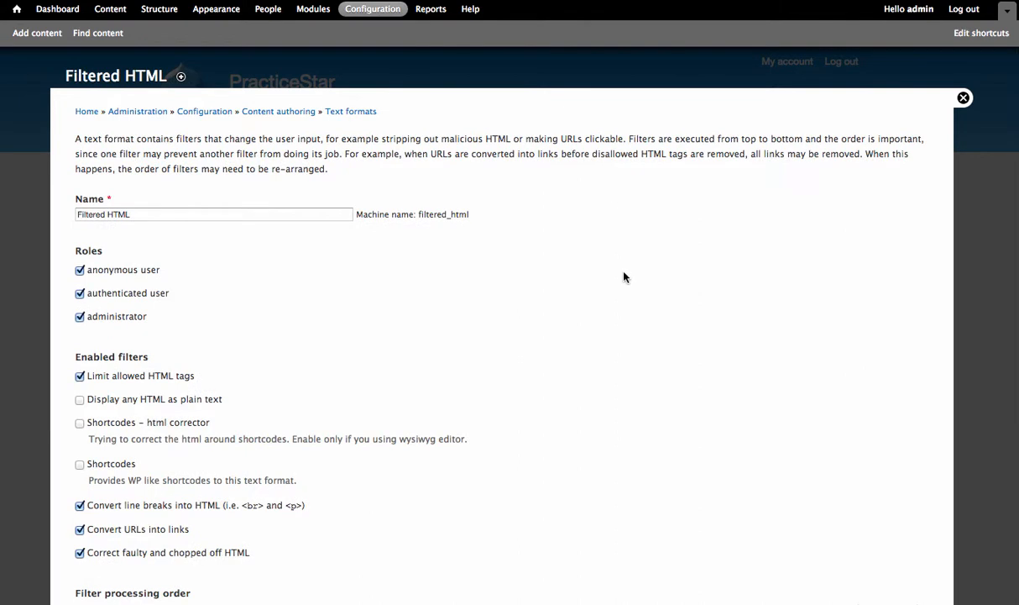
scroll(624, 278, "down", 3)
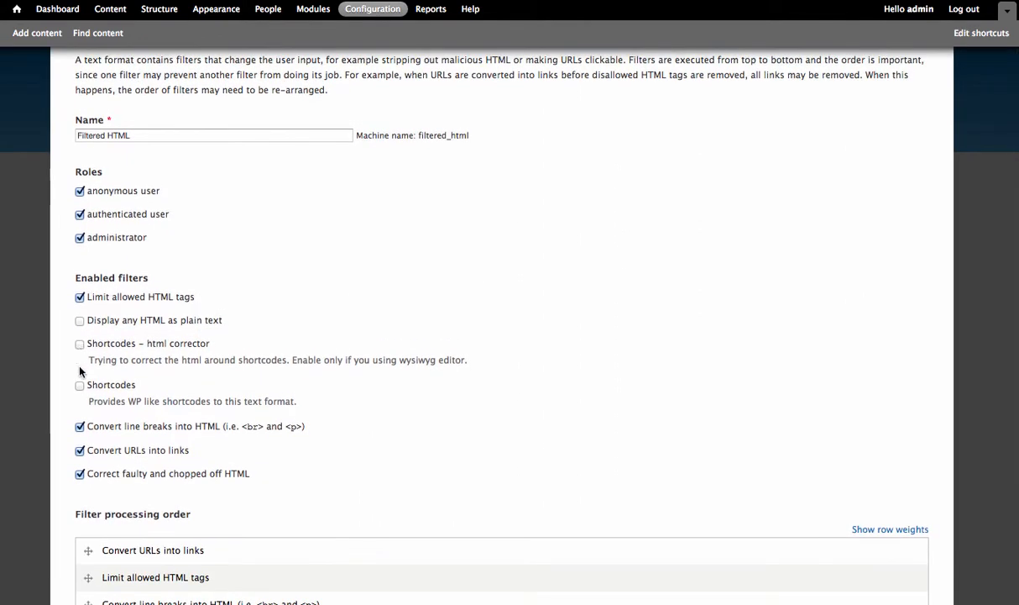
left_click(80, 385)
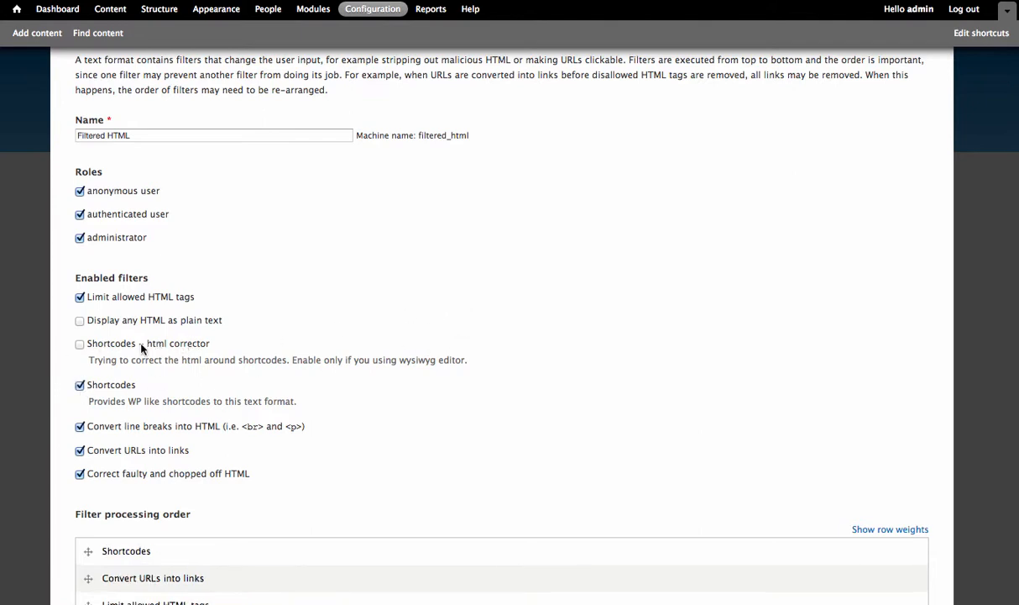
Enable the psstart, psaggregate, psreviews and psend shortcodes in the Shortcodes filter settings and save the text format
scroll(331, 290, "down", 2)
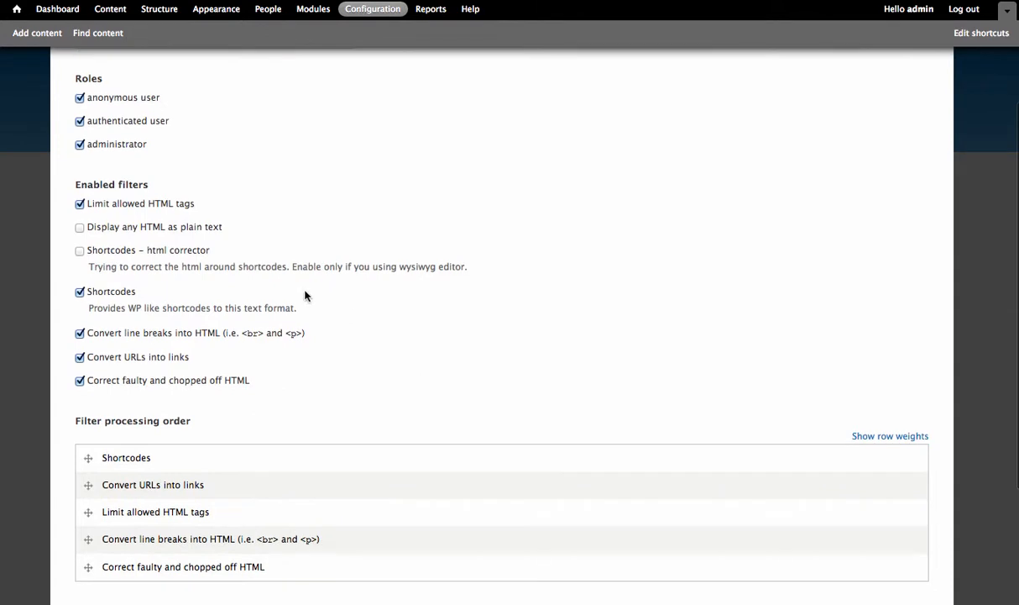
scroll(500, 277, "down", 3)
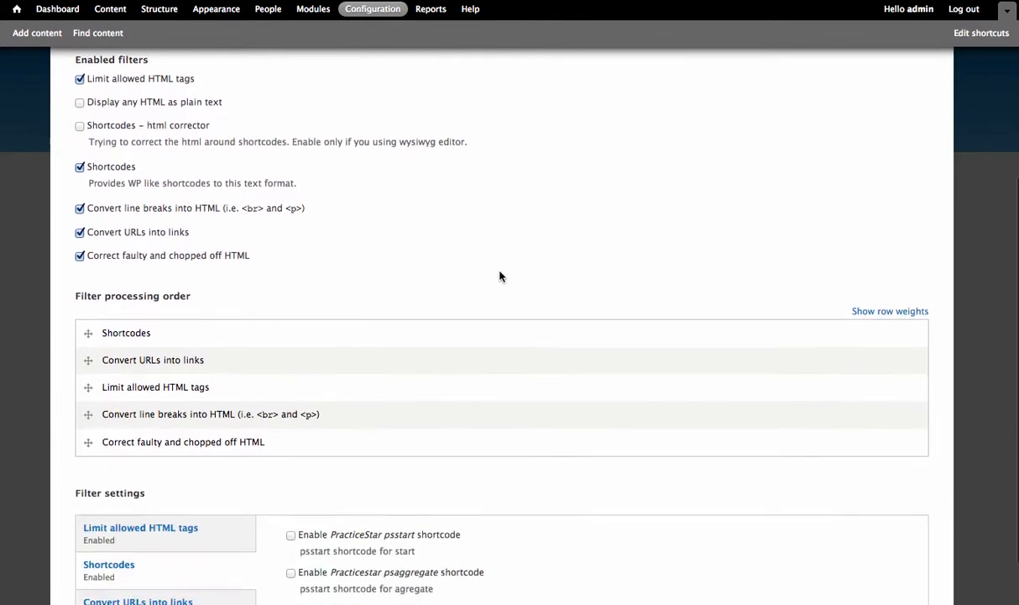
scroll(500, 277, "down", 3)
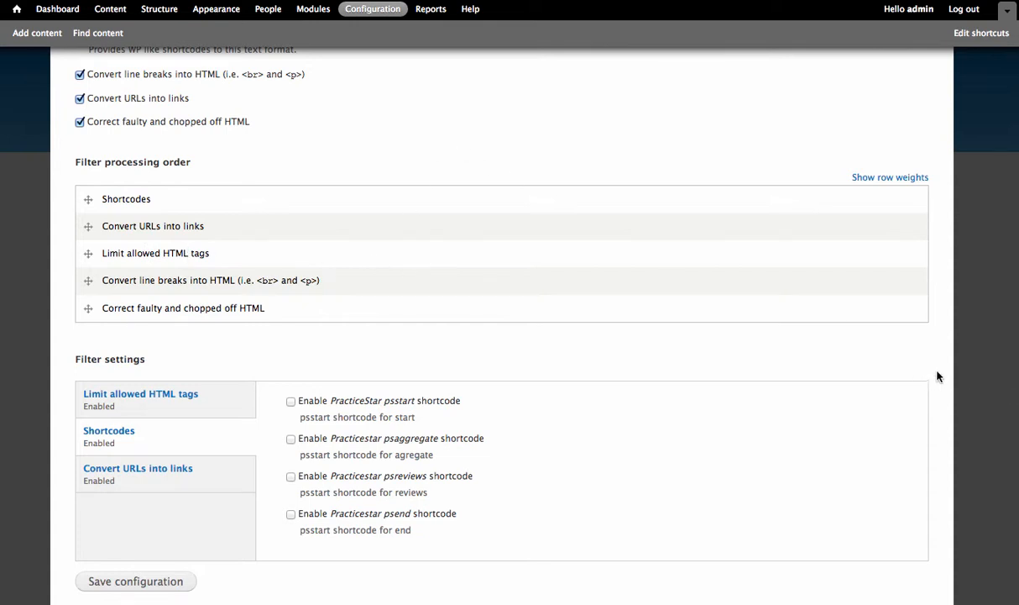
scroll(937, 375, "down", 1)
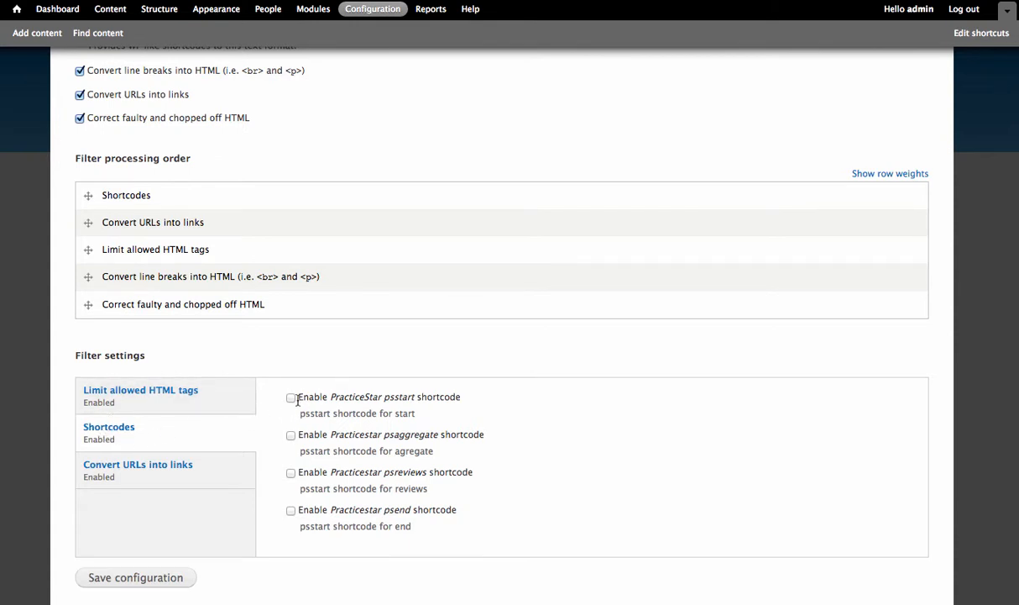
left_click(291, 435)
left_click(291, 472)
left_click(290, 510)
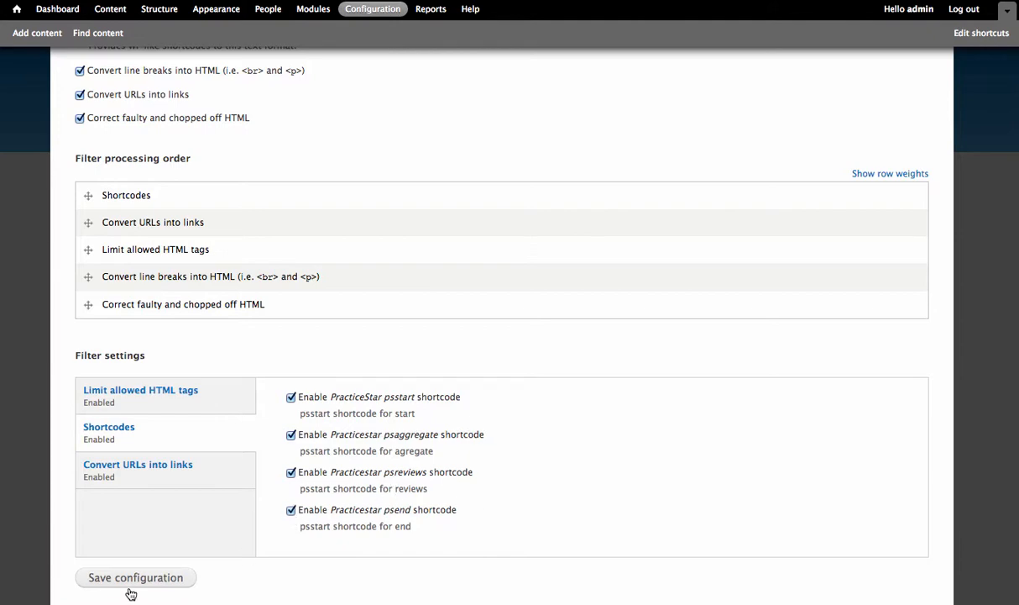
left_click(190, 577)
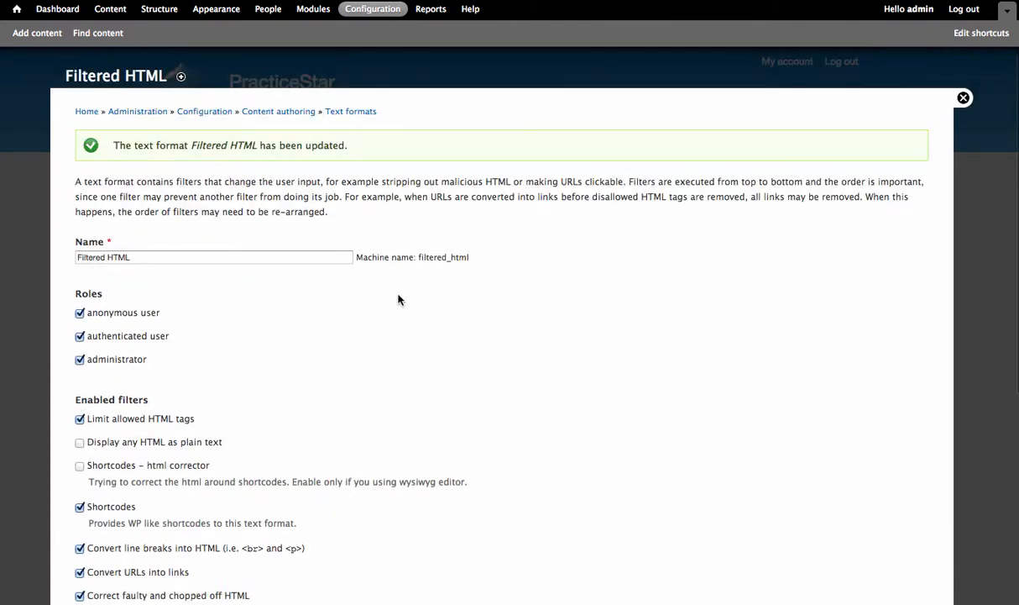
Add <span> after <h3> in the allowed HTML tags of Filtered HTML, save the format, and return to the Demo Page
scroll(400, 298, "down", 5)
scroll(400, 300, "down", 3)
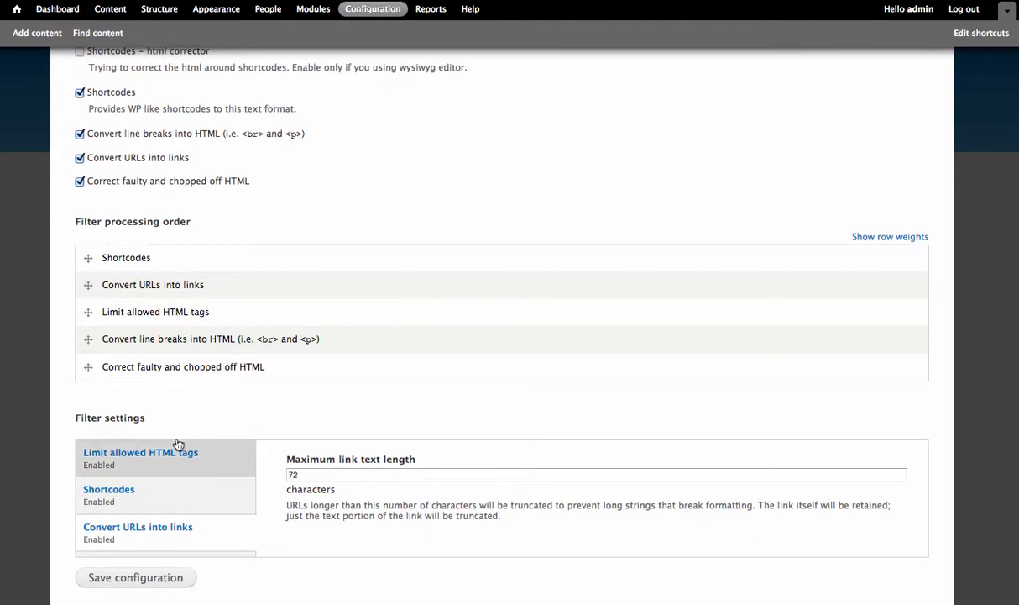
left_click(172, 454)
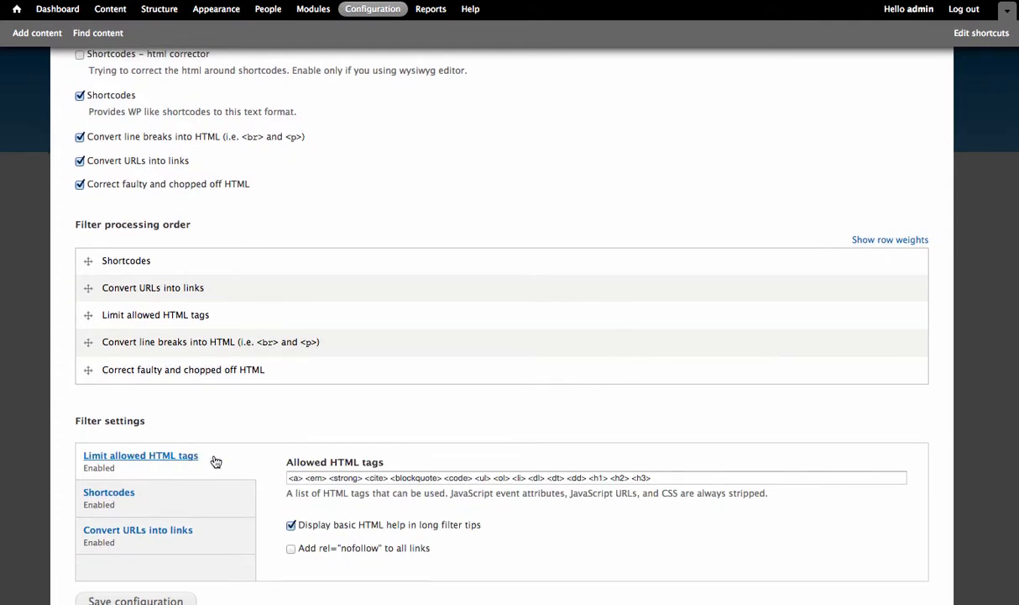
left_click(679, 480)
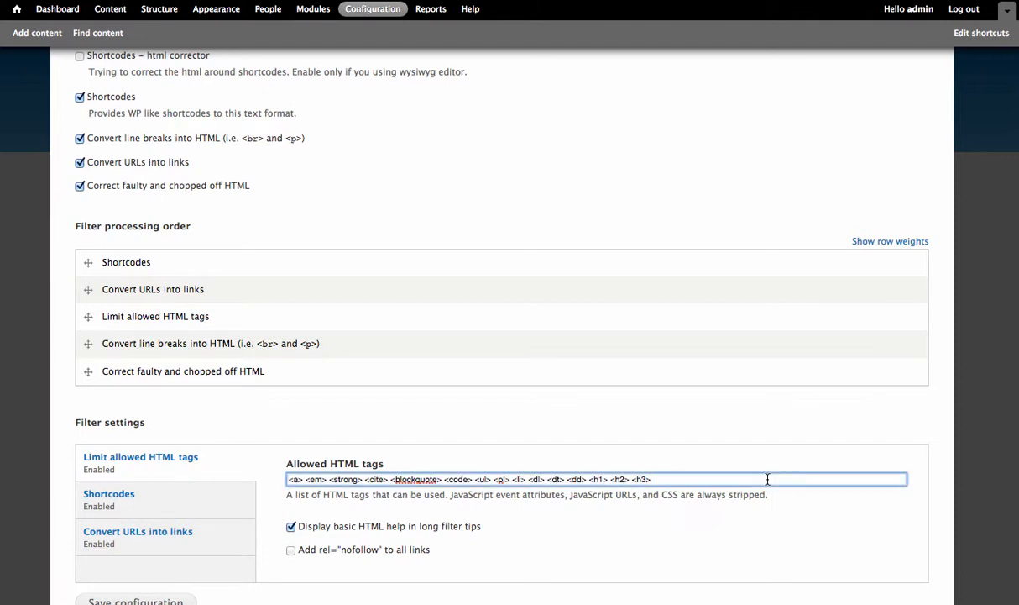
type("<span>")
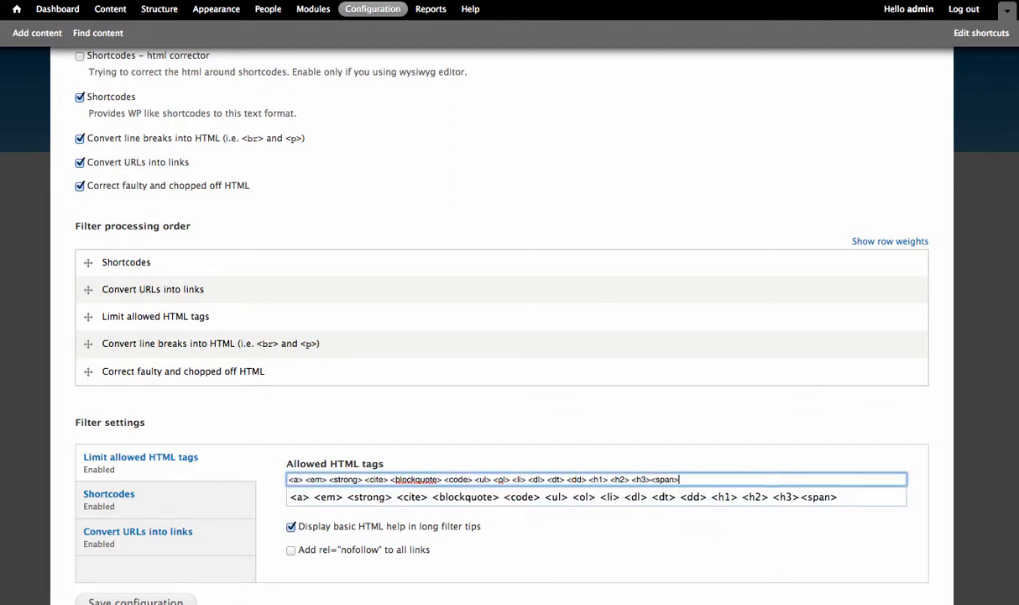
left_click(890, 451)
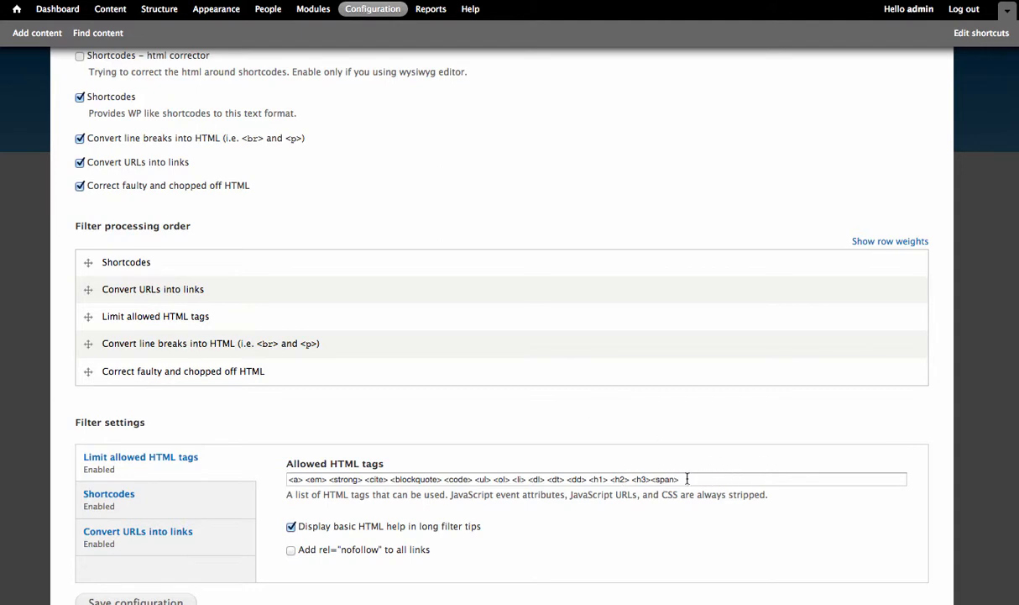
left_click(651, 479)
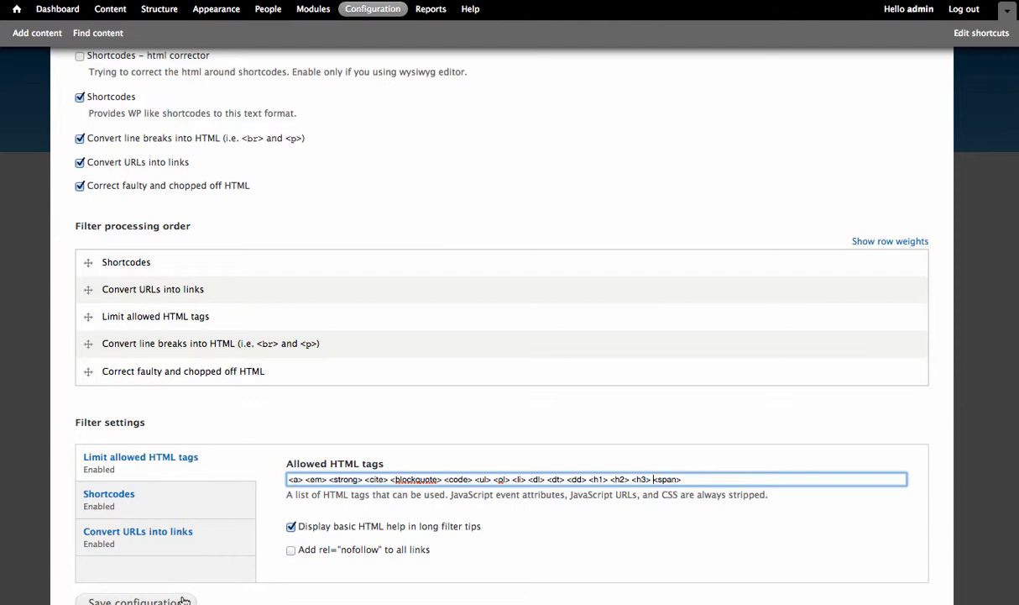
key("Return")
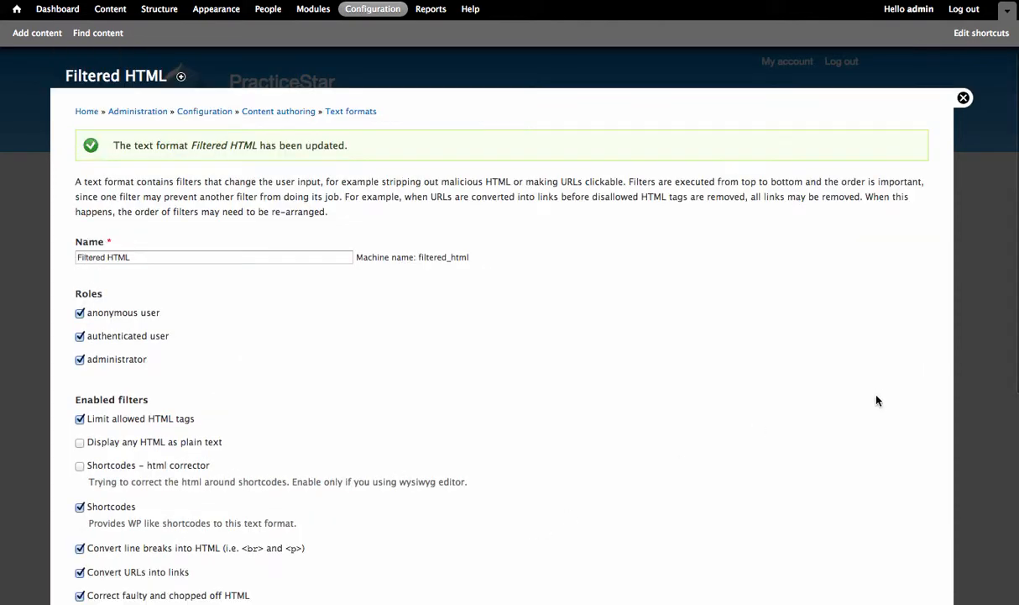
left_click(964, 99)
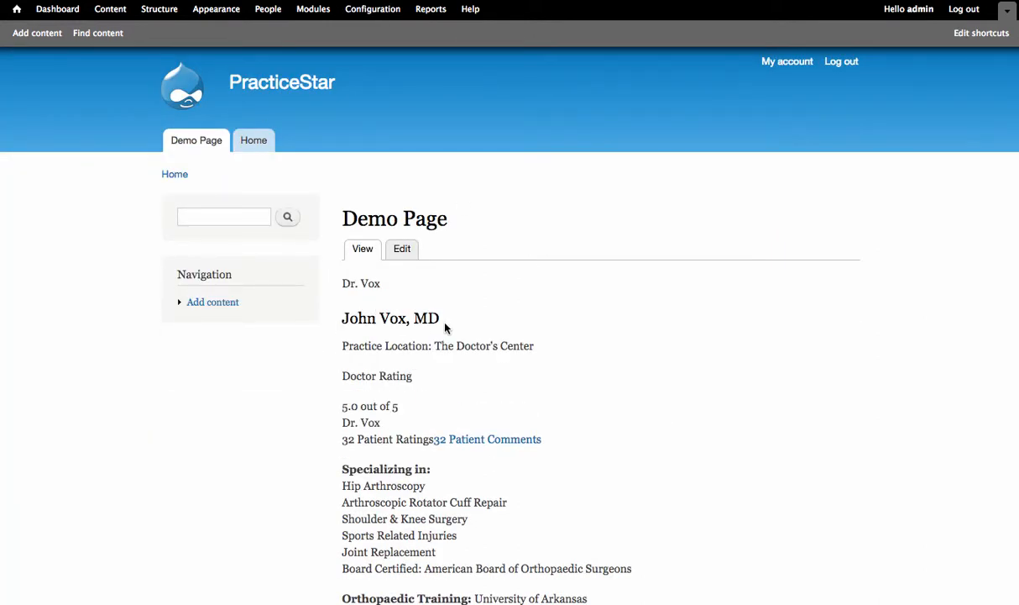
Examine the doctor rating, practice details and patient reviews rendered on the Demo Page
scroll(474, 315, "down", 3)
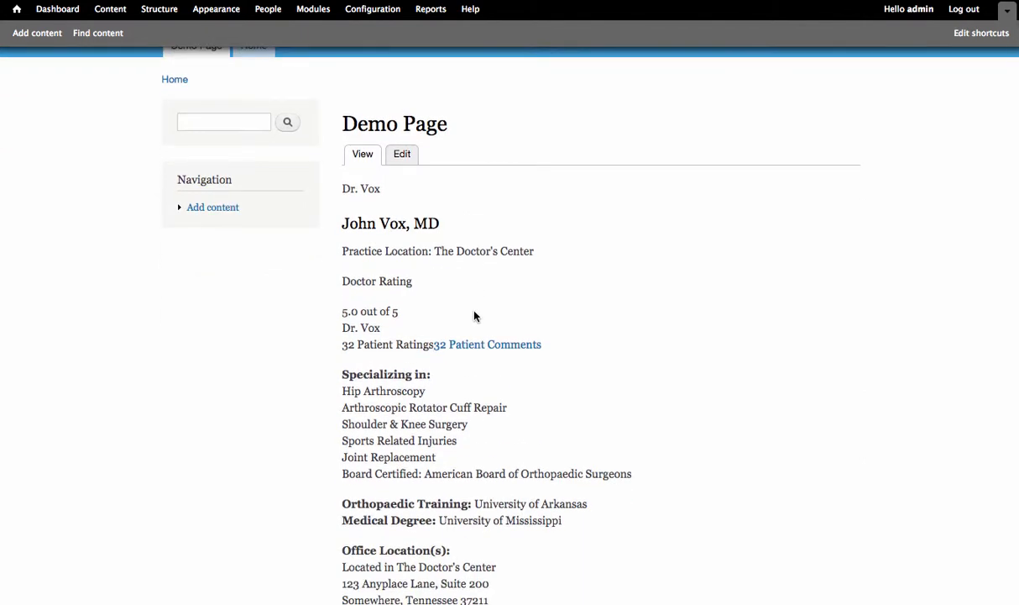
scroll(370, 311, "up", 1)
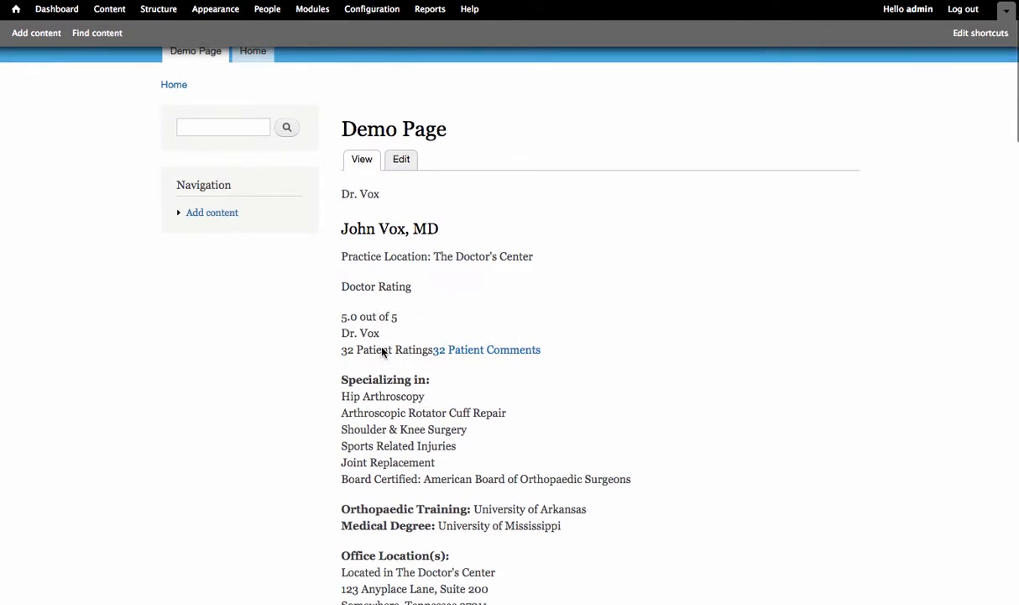
scroll(382, 352, "down", 1)
scroll(386, 360, "down", 5)
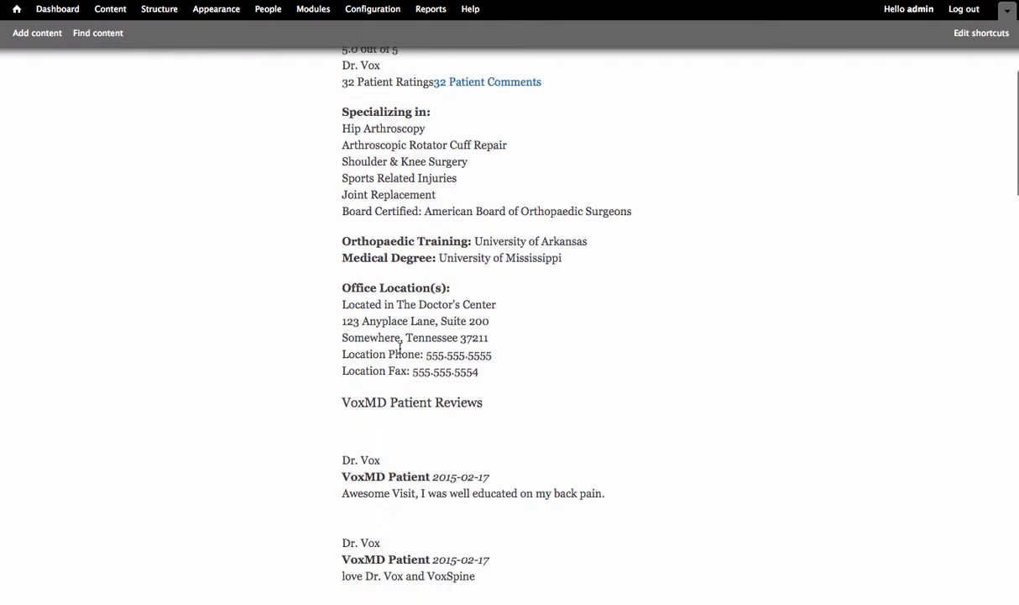
scroll(400, 347, "down", 15)
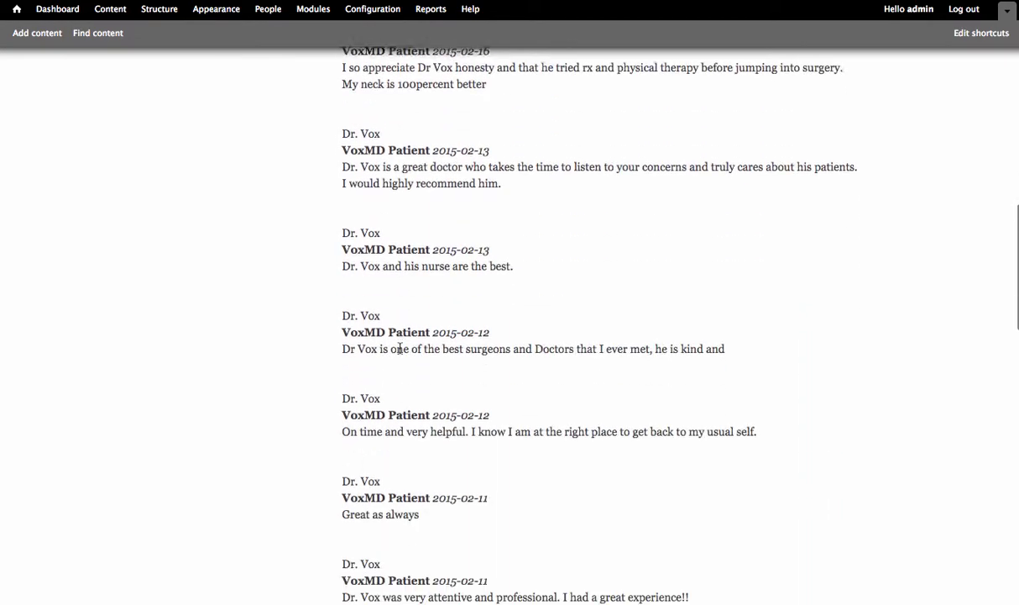
scroll(400, 353, "down", 10)
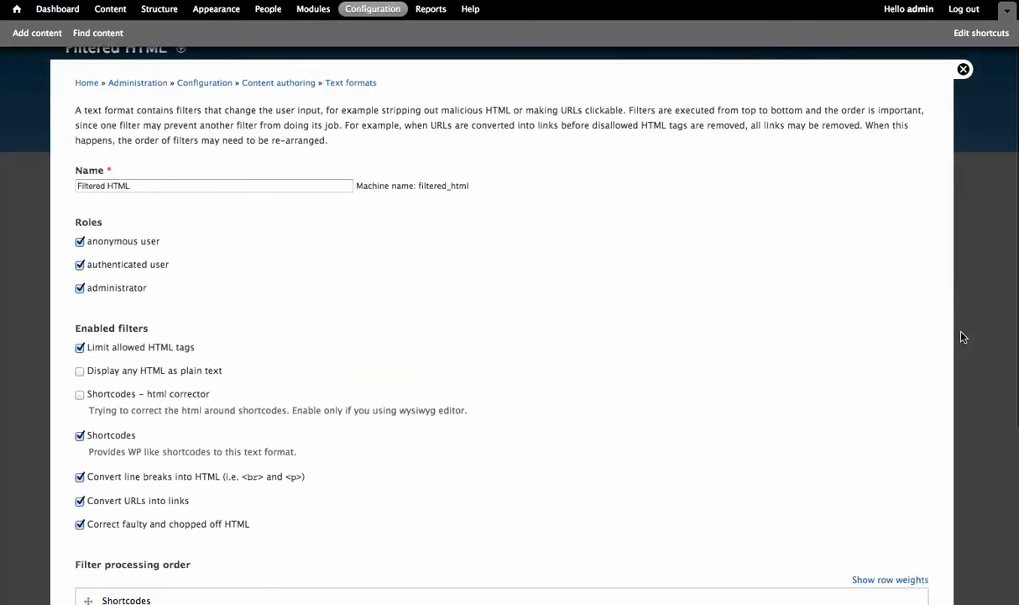
Add <div>, <p>, <a>, <style>, <img> and <br> to the allowed HTML tags of Filtered HTML, save the format, and return to the Demo Page
scroll(963, 334, "down", 5)
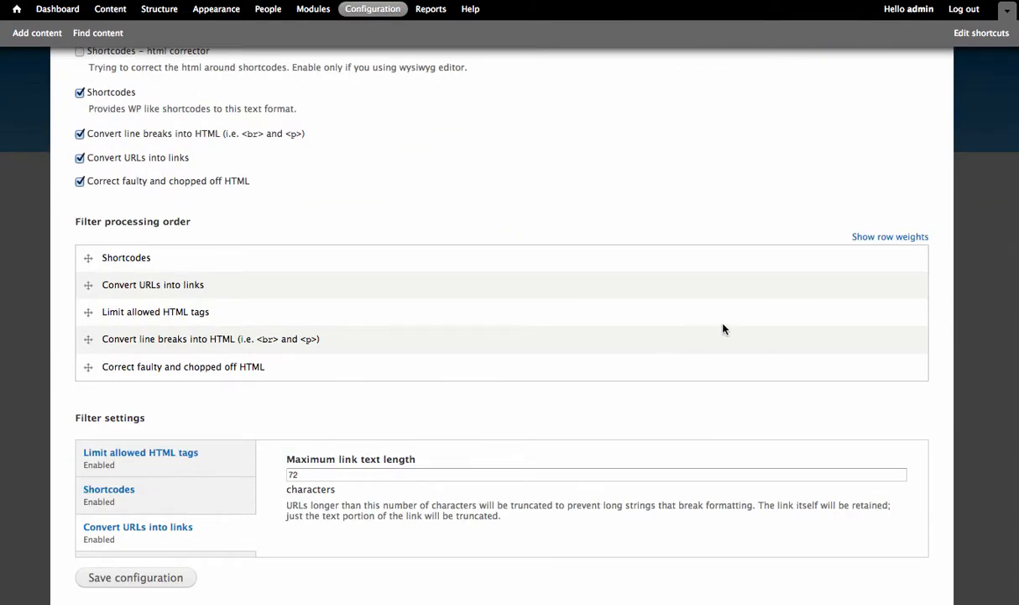
left_click(141, 453)
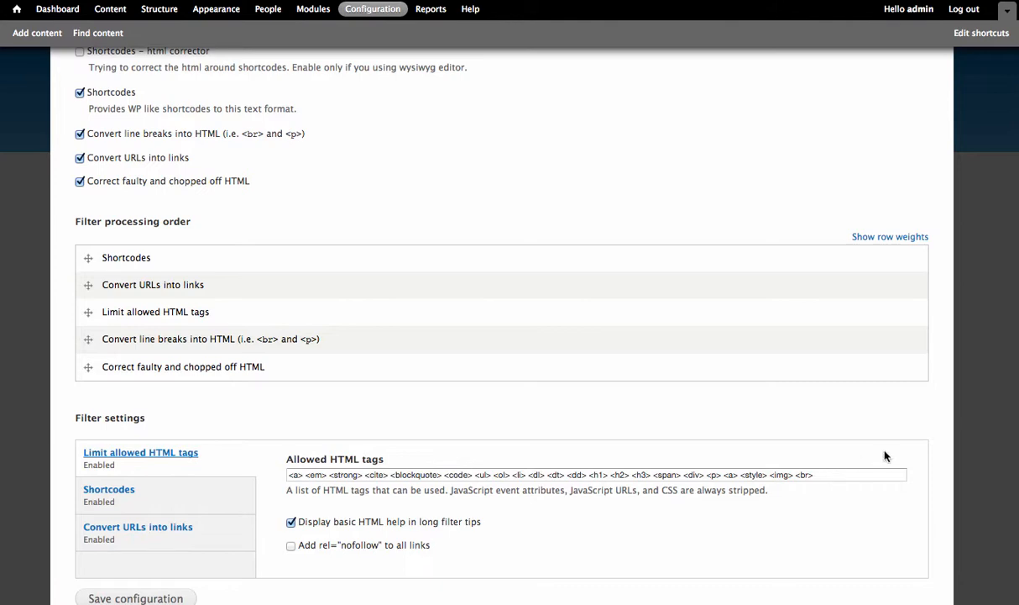
scroll(906, 451, "down", 1)
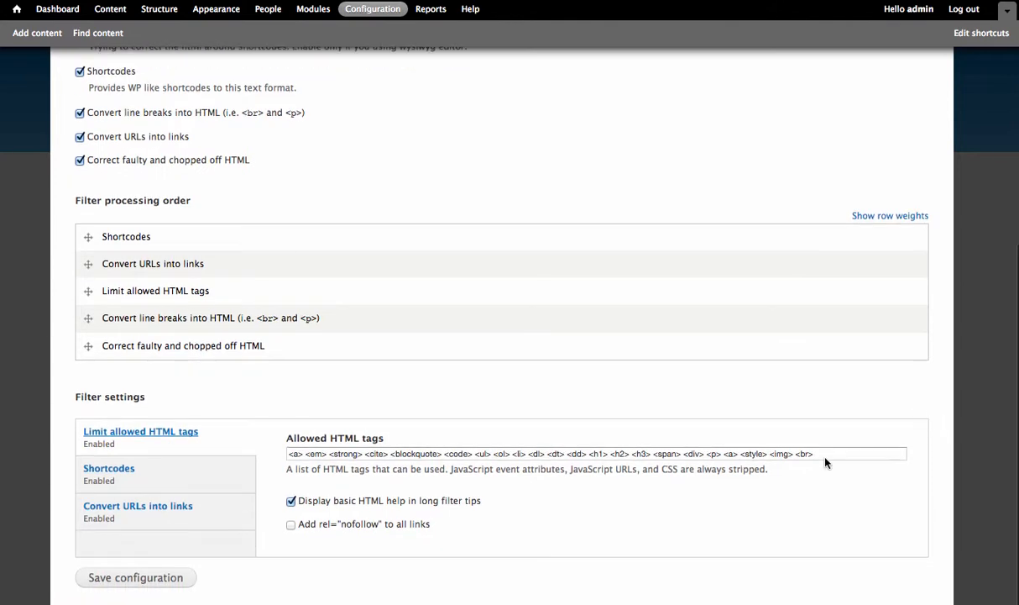
left_click(147, 578)
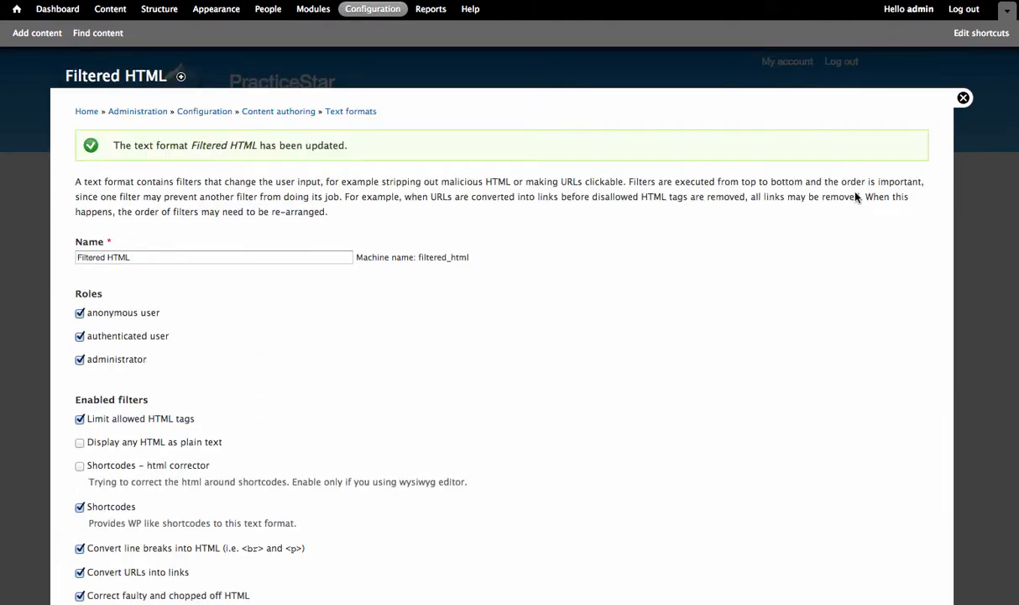
left_click(963, 98)
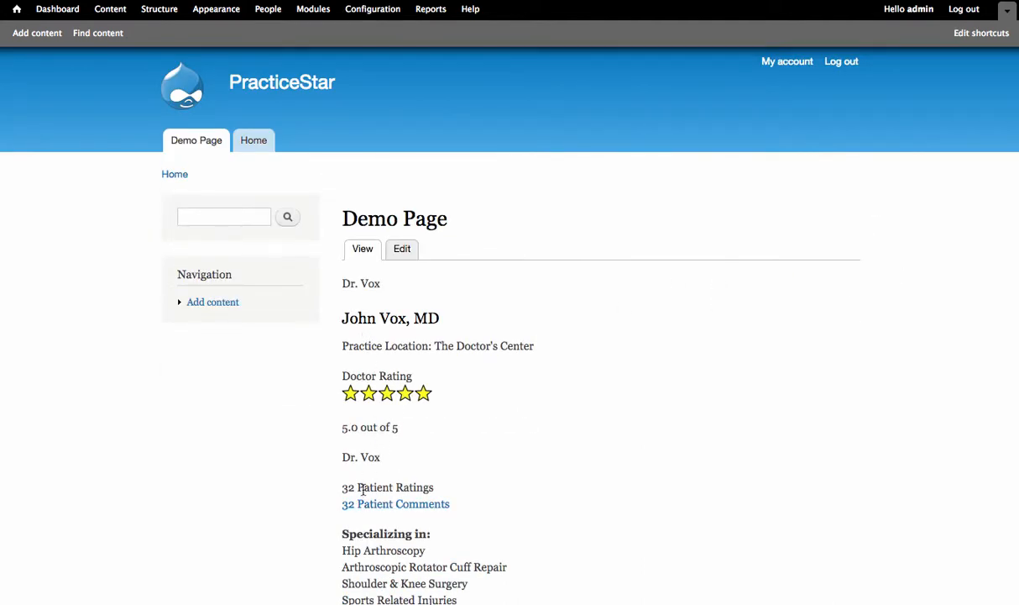
Insert a <style> block for #PEN-aggregate (float:right, width:160px, border:1px solid #000), .penratingtitle and p.rating at the start of the Demo Page body, and save
left_click(402, 249)
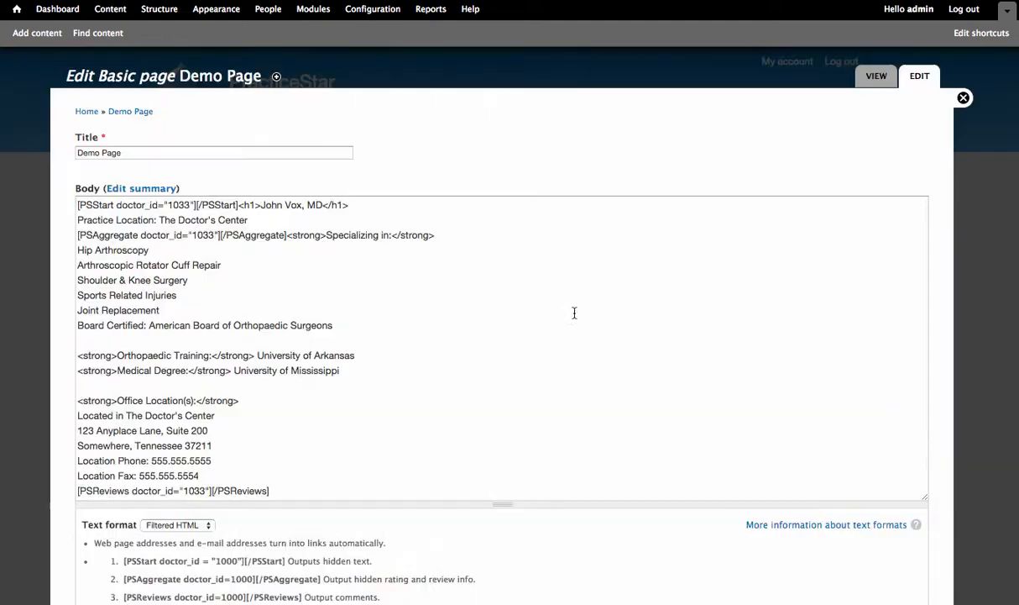
left_click(75, 210)
type("<style> #PEN-aggregate{float:right; width:160px; border:1px solid #000; padding:10px;text-align:center;} #PEN-aggregate .penratingtitle{font-size:14pt; font-weight:bold;padding-bottom:8px;} #PEN-aggregate p.rating{clear:both;float:left; font-weight:bold;} </style>")
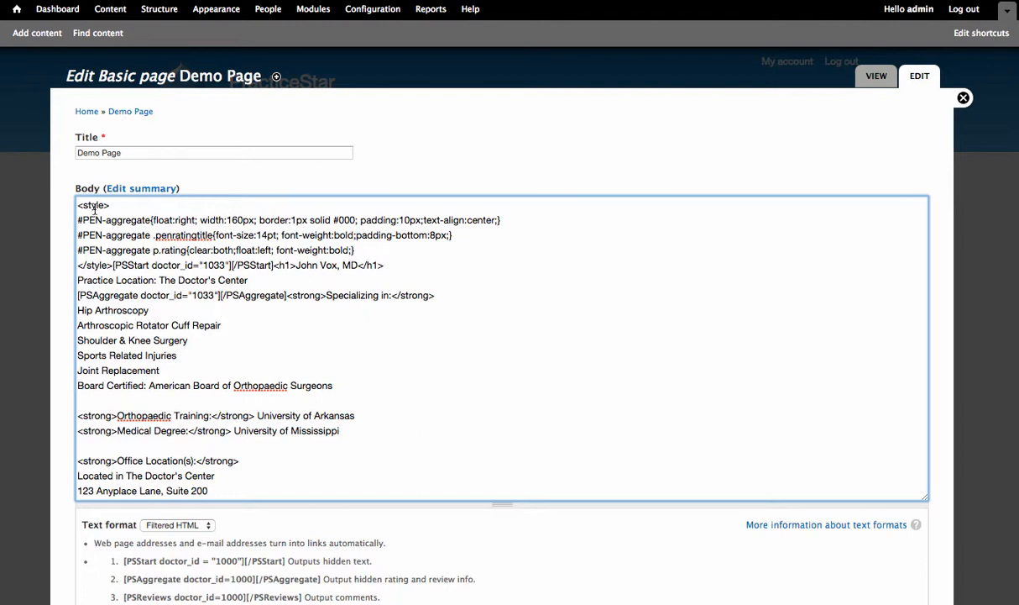
scroll(93, 210, "down", 1)
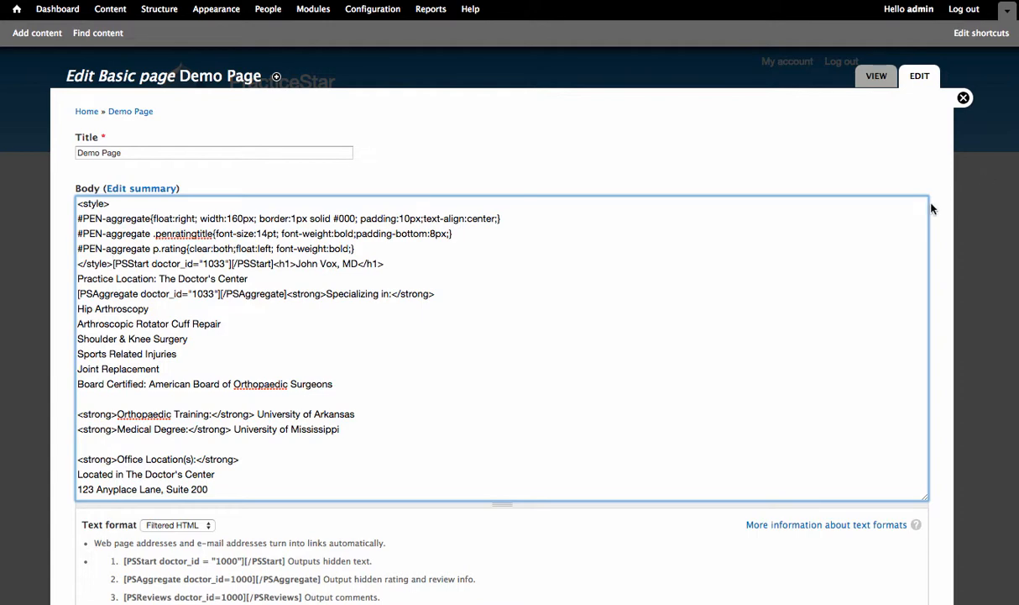
scroll(930, 209, "down", 5)
left_click(99, 577)
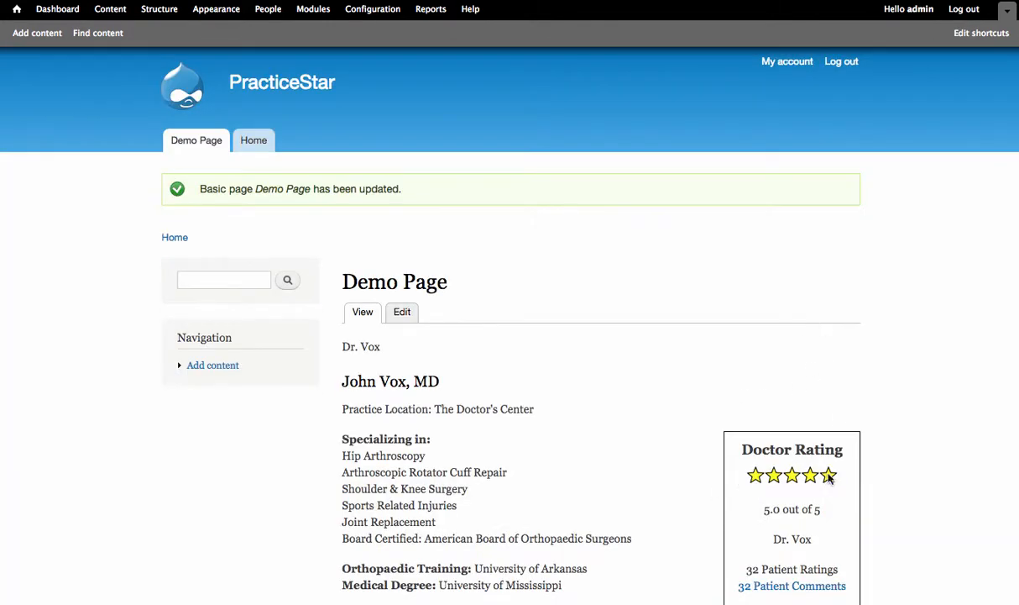
Check the Doctor Rating box and reviews on the saved Demo Page and the style code in its body
scroll(856, 381, "down", 7)
scroll(856, 381, "up", 6)
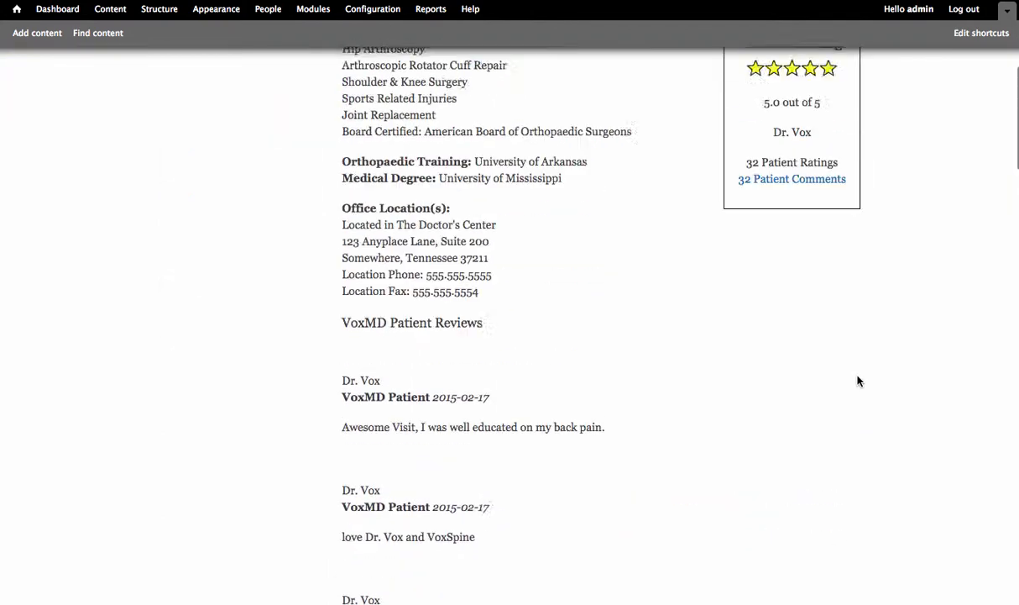
scroll(857, 381, "up", 1)
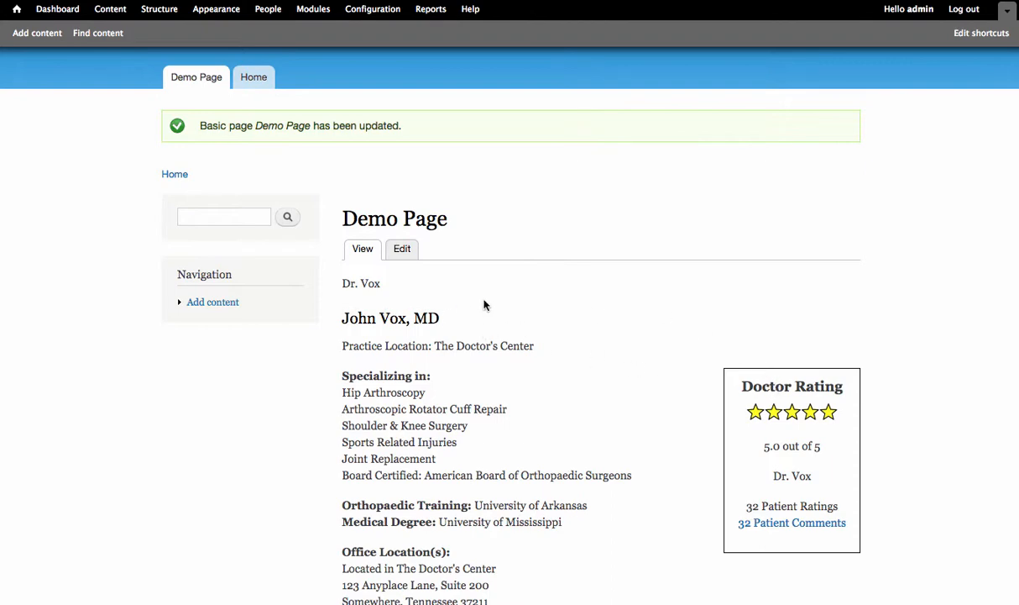
left_click(403, 251)
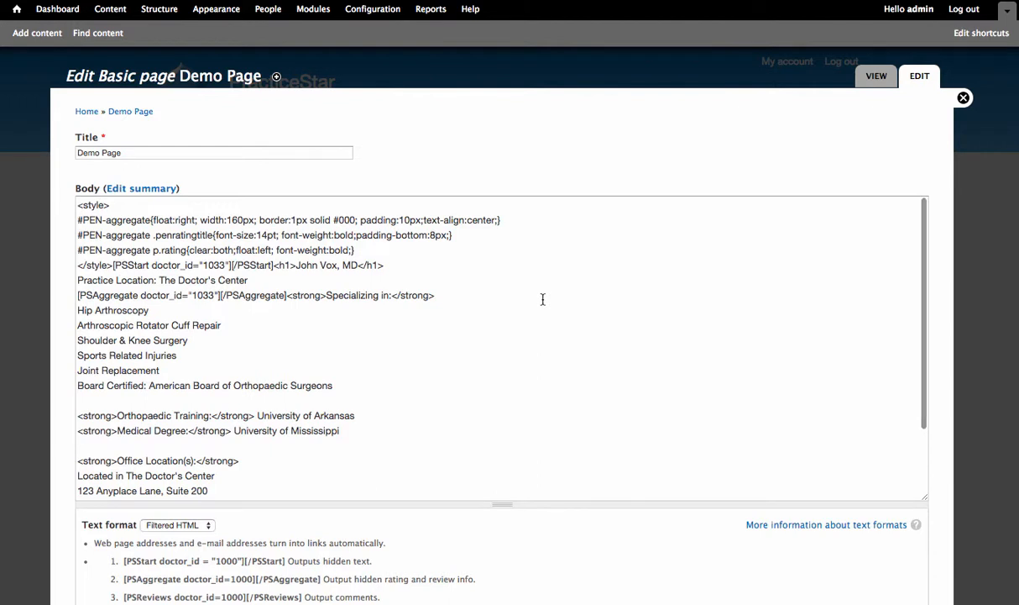
left_click(964, 99)
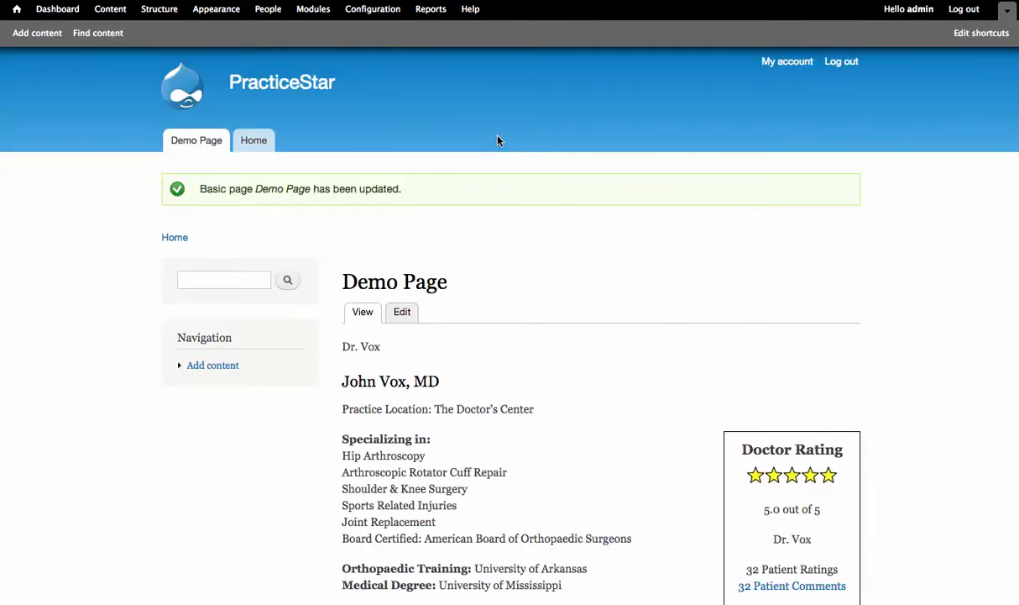
Open the configuration of the Full HTML text format and enable its Shortcodes filter
left_click(369, 12)
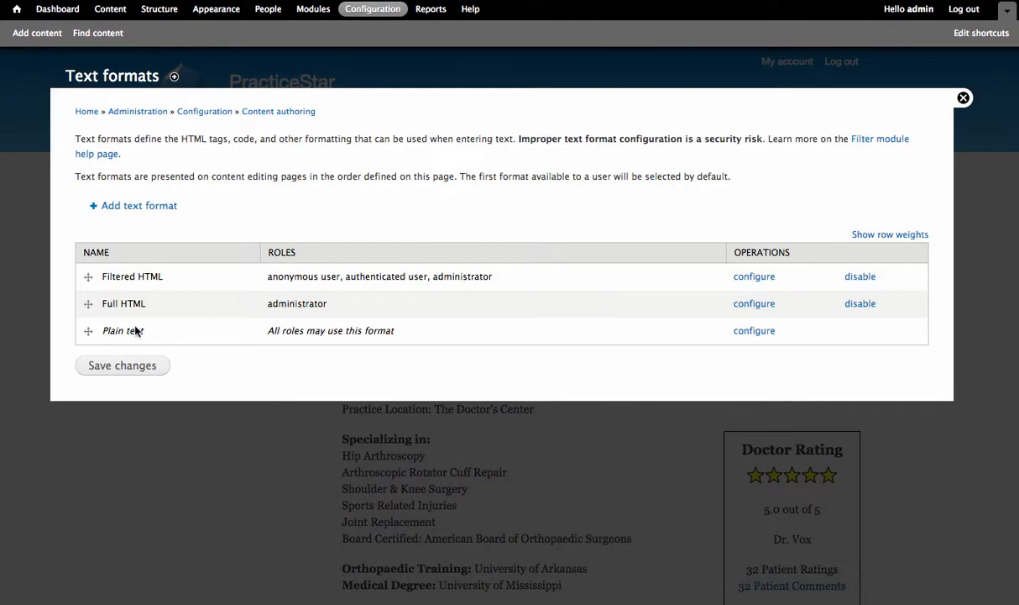
left_click(756, 303)
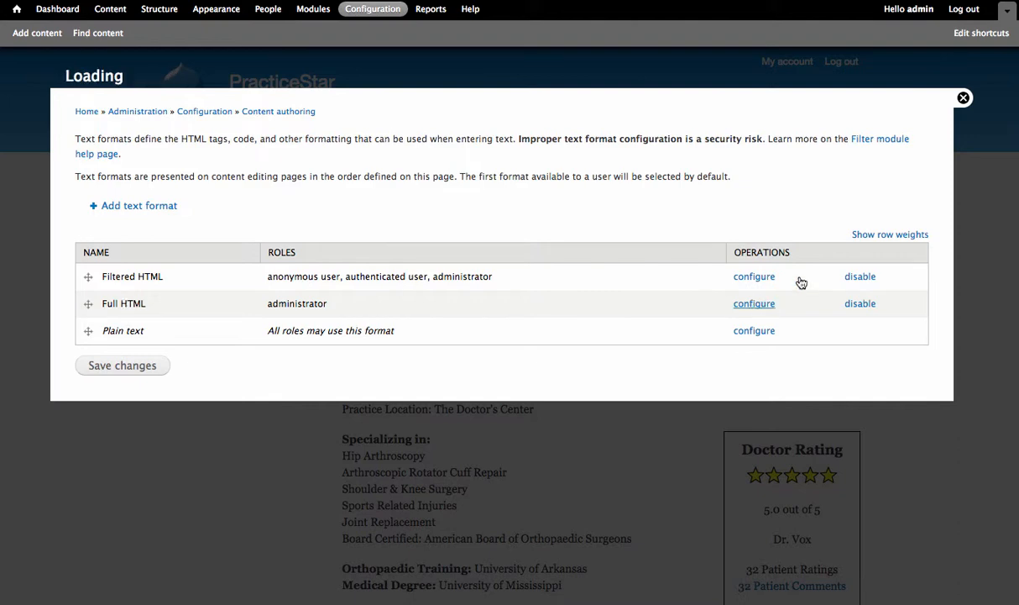
scroll(588, 257, "down", 2)
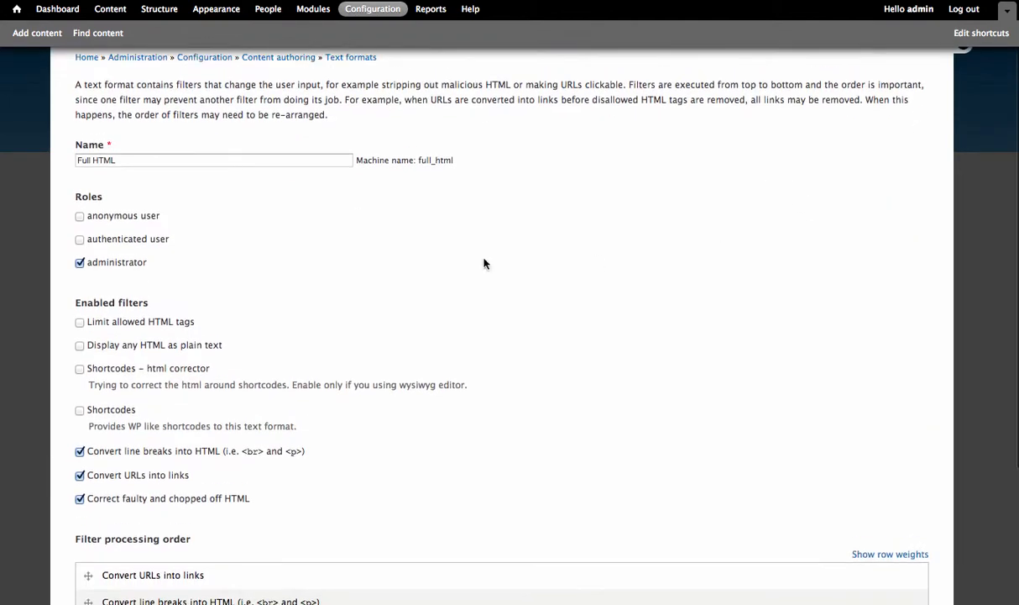
left_click(80, 410)
Enable the psstart, psaggregate, psreviews and psend shortcodes for Full HTML, save the format, and return to the Demo Page
scroll(608, 290, "down", 8)
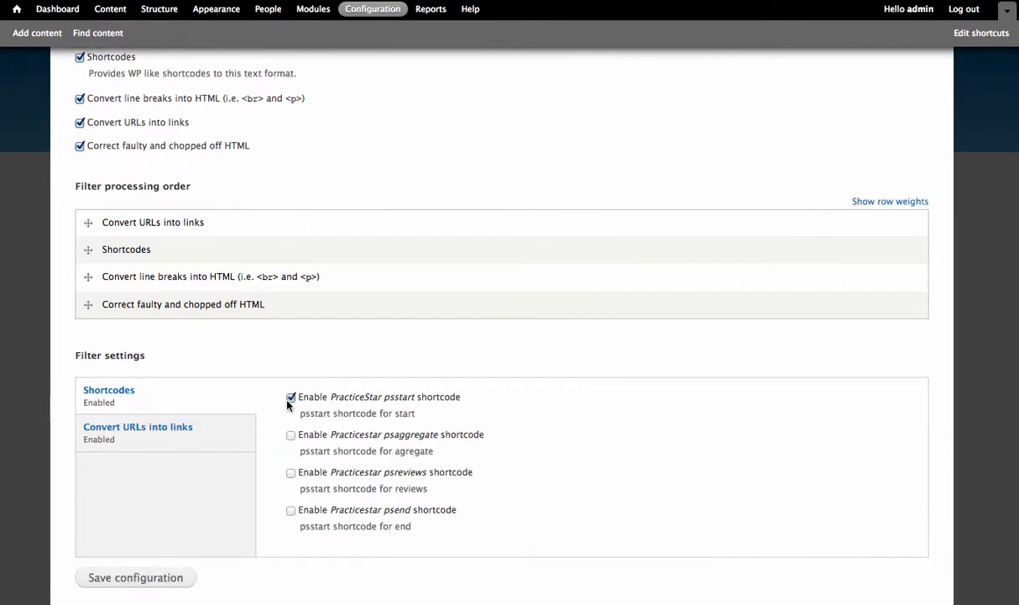
left_click(292, 474)
left_click(291, 513)
left_click(145, 577)
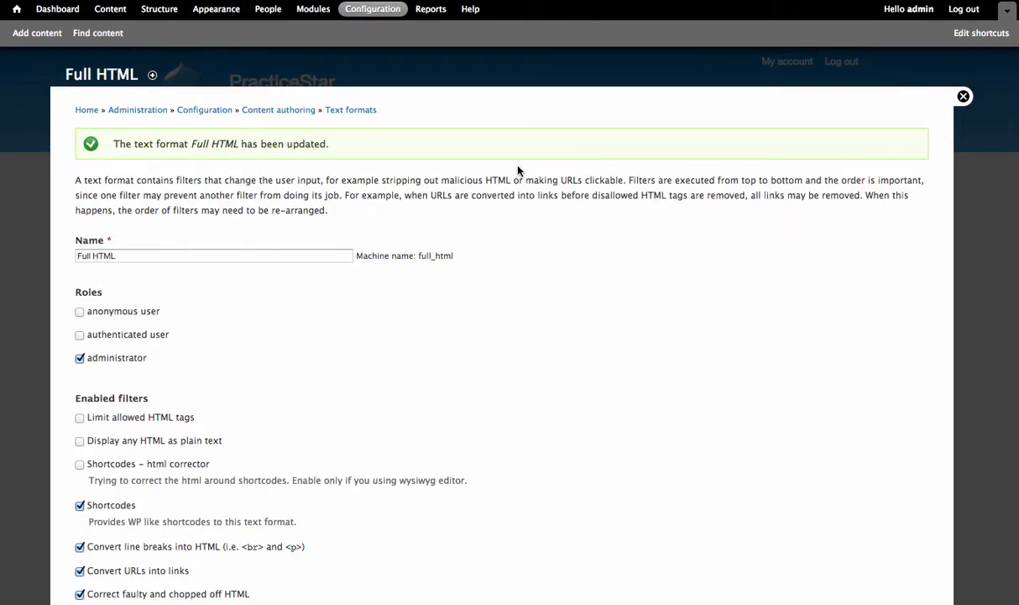
left_click(963, 97)
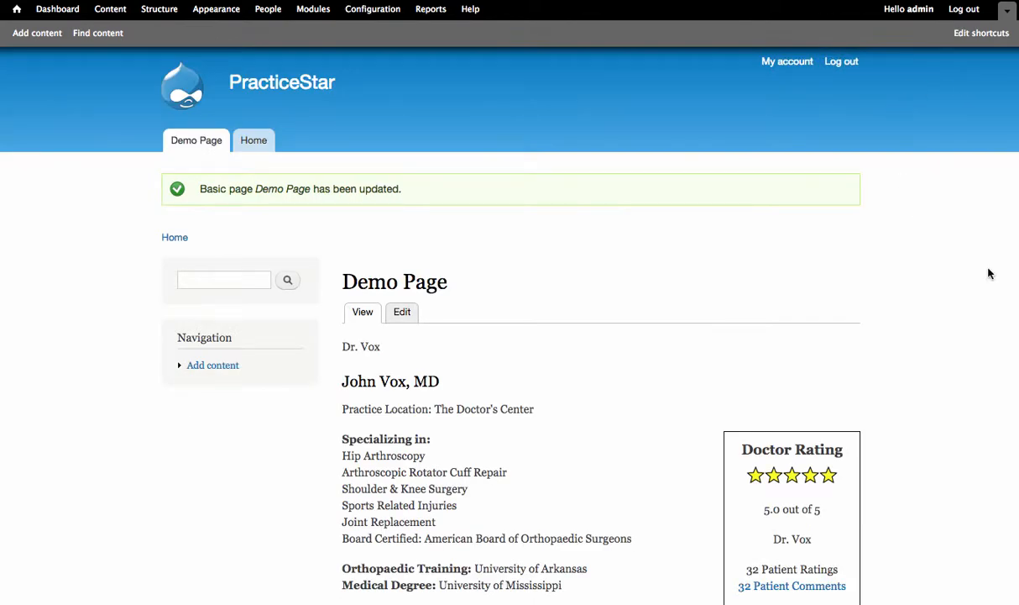
Review the finished Demo Page from the Doctor Rating box through the patient reviews to the PracticeRate link
scroll(935, 289, "down", 3)
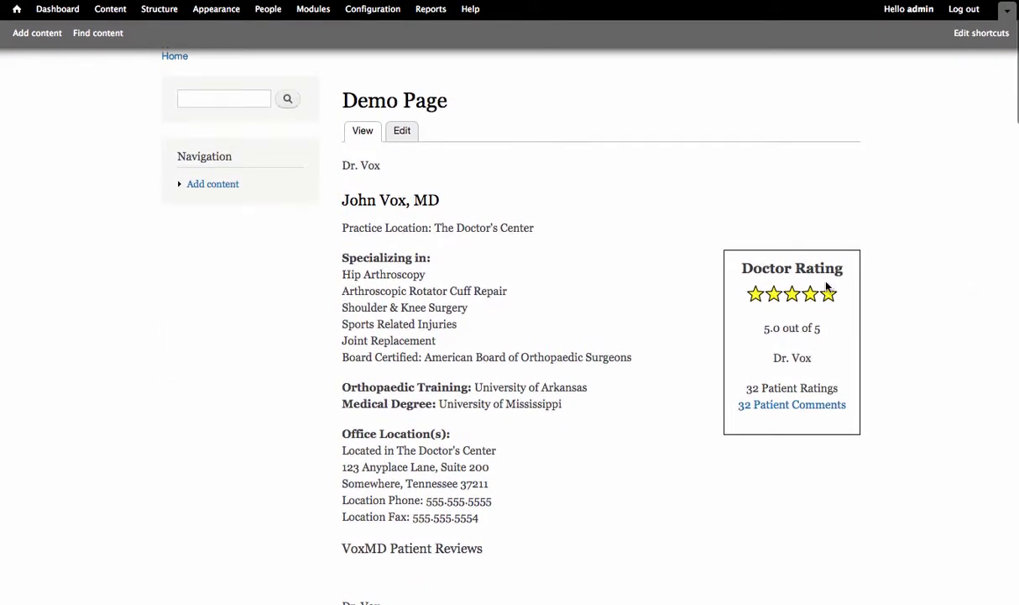
scroll(924, 257, "down", 10)
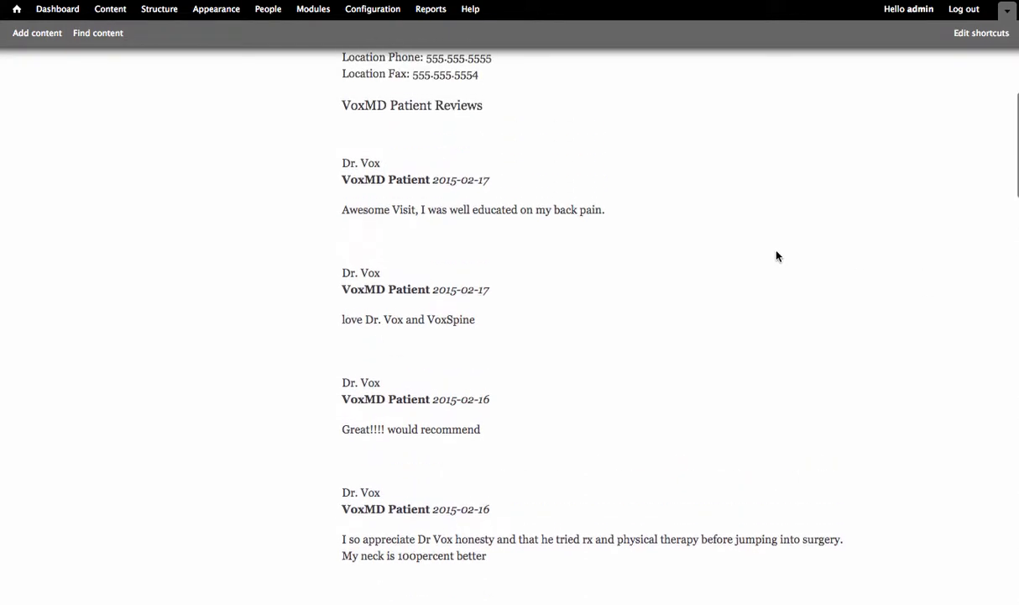
scroll(735, 266, "down", 8)
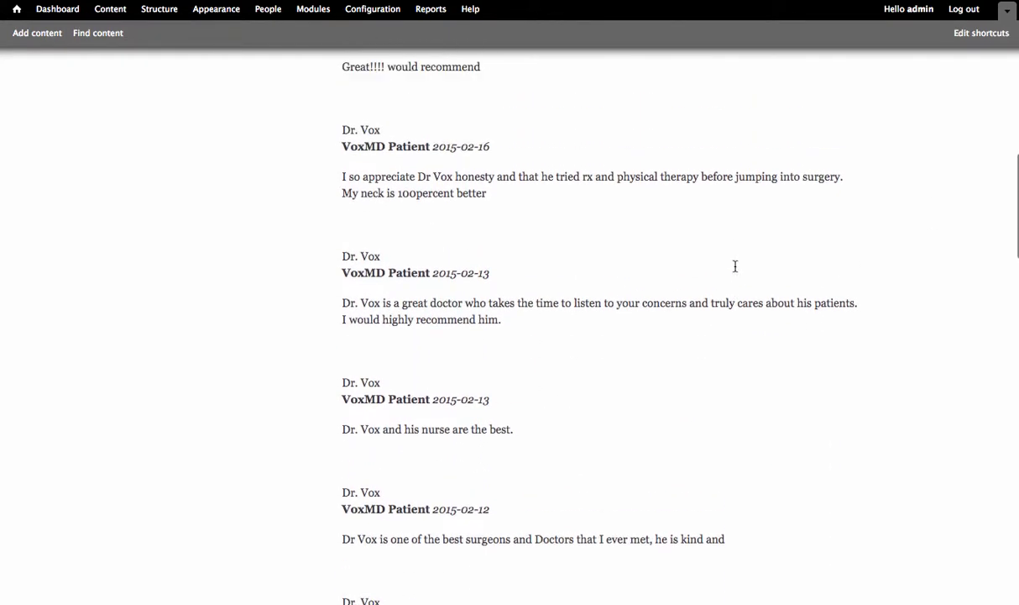
scroll(735, 266, "up", 4)
scroll(672, 266, "down", 10)
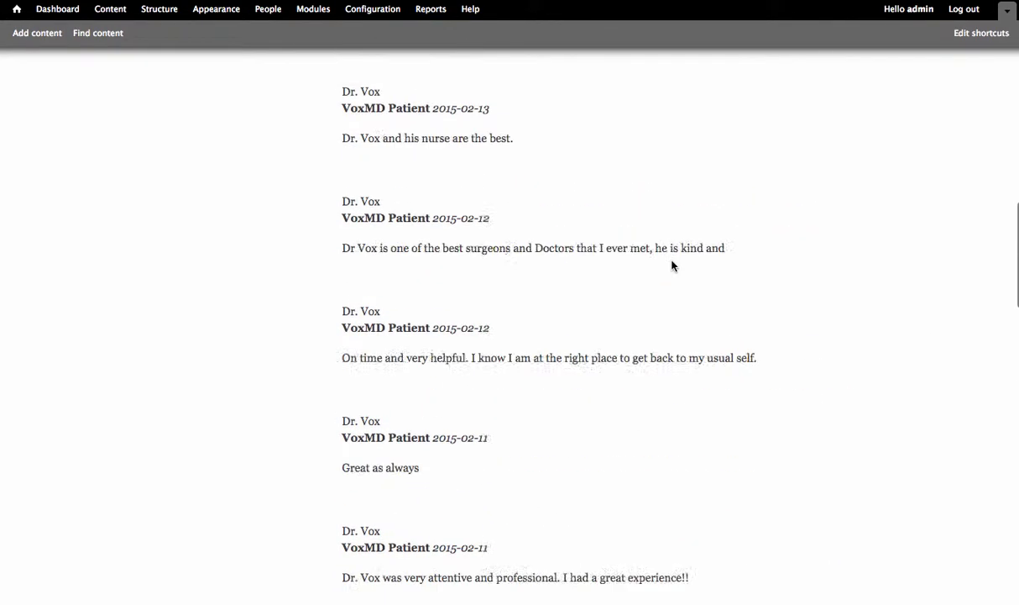
scroll(672, 265, "down", 20)
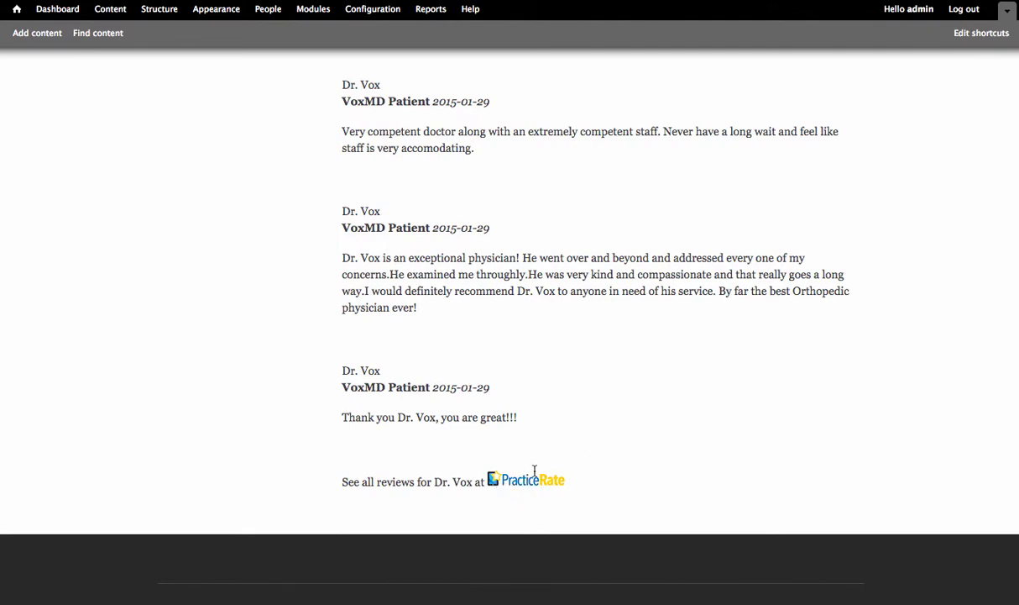
scroll(680, 345, "up", 10)
scroll(680, 346, "up", 10)
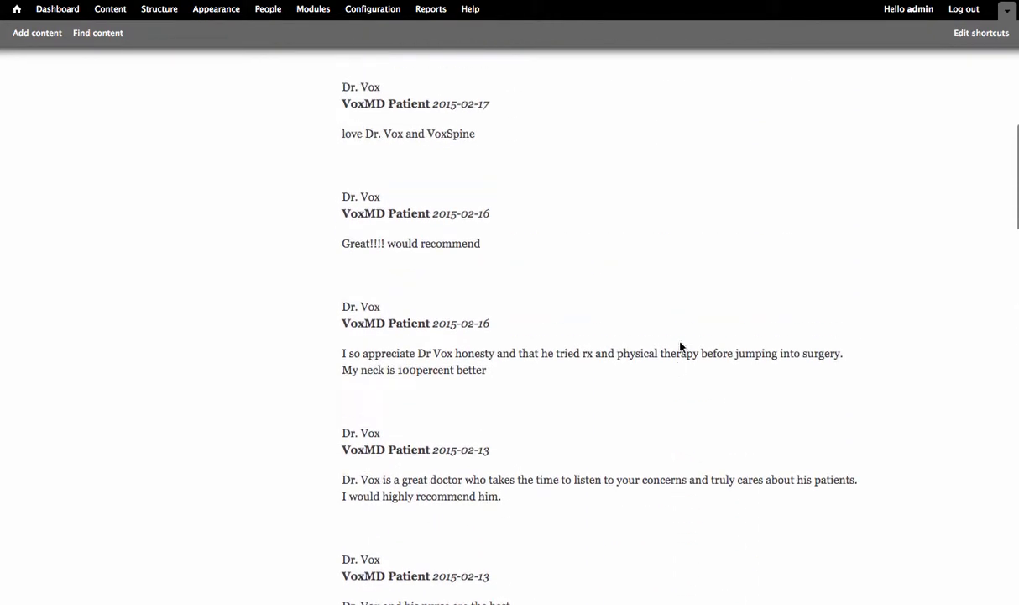
scroll(462, 298, "up", 10)
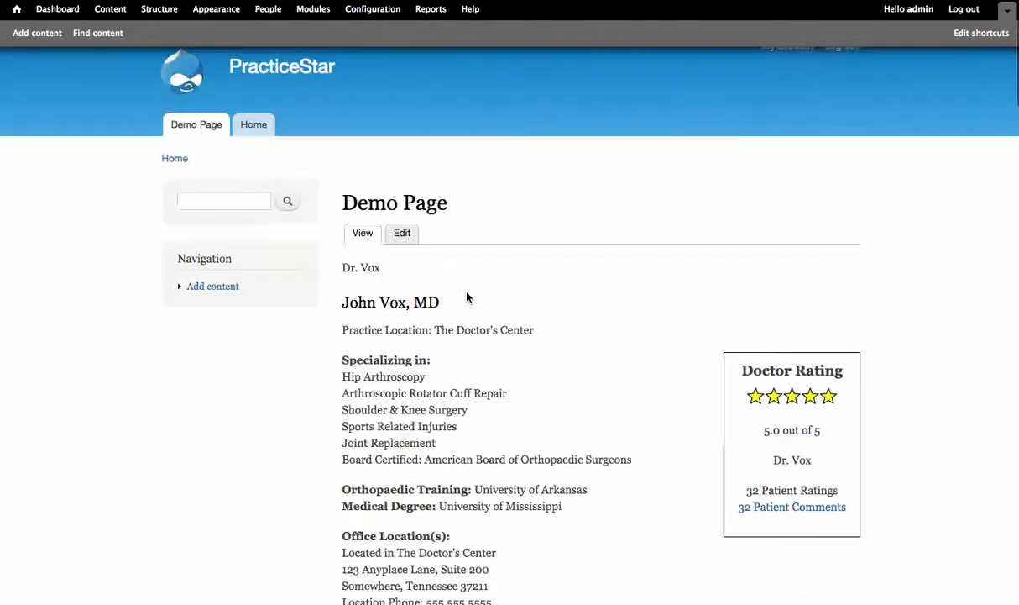
scroll(467, 295, "down", 9)
scroll(467, 294, "up", 2)
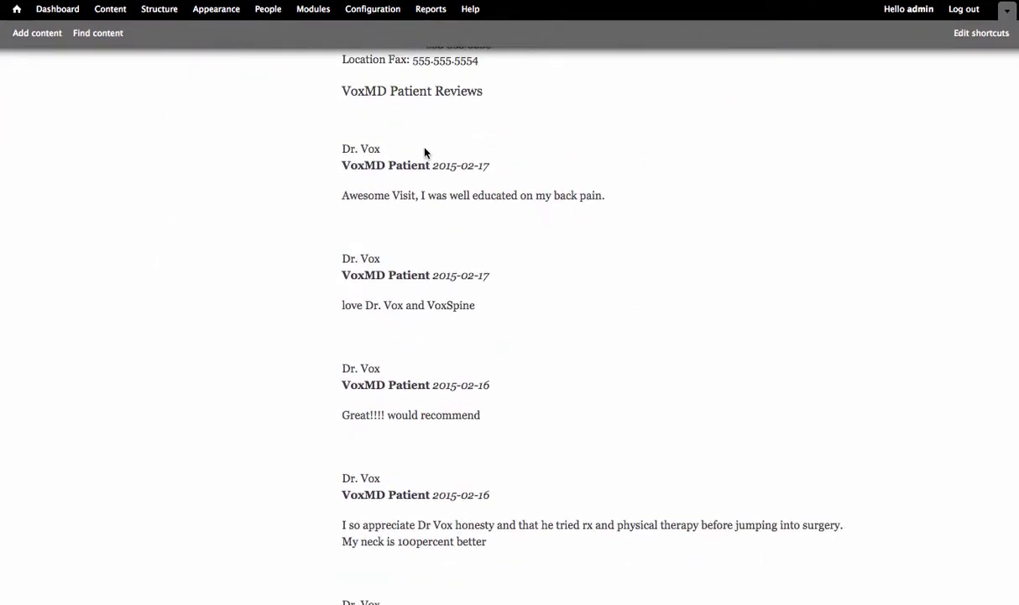
scroll(764, 244, "up", 10)
scroll(764, 244, "up", 5)
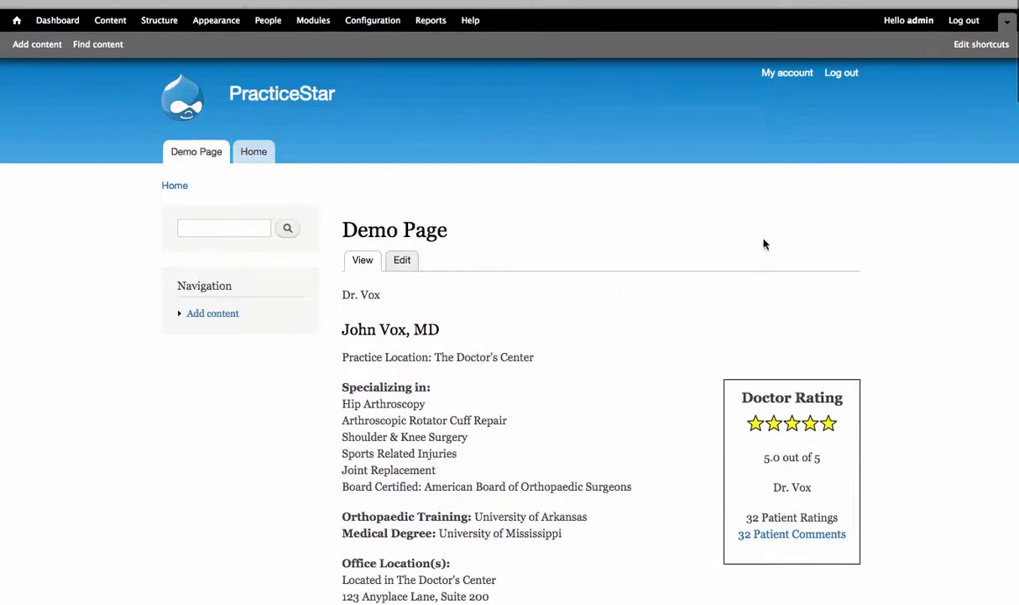